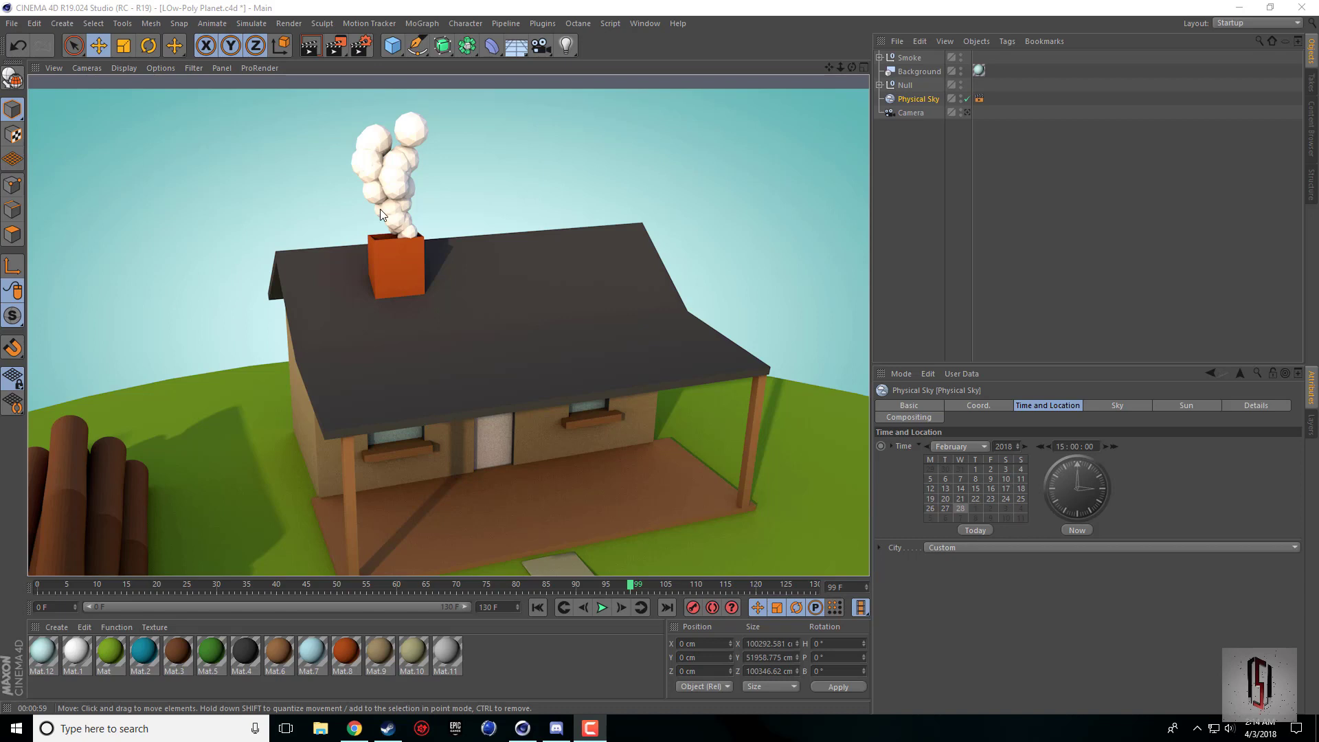
Play the smoke animation from the first frame, then hide the Smoke object in the viewport.
{"action": "left_click", "coordinate": [571, 610]}
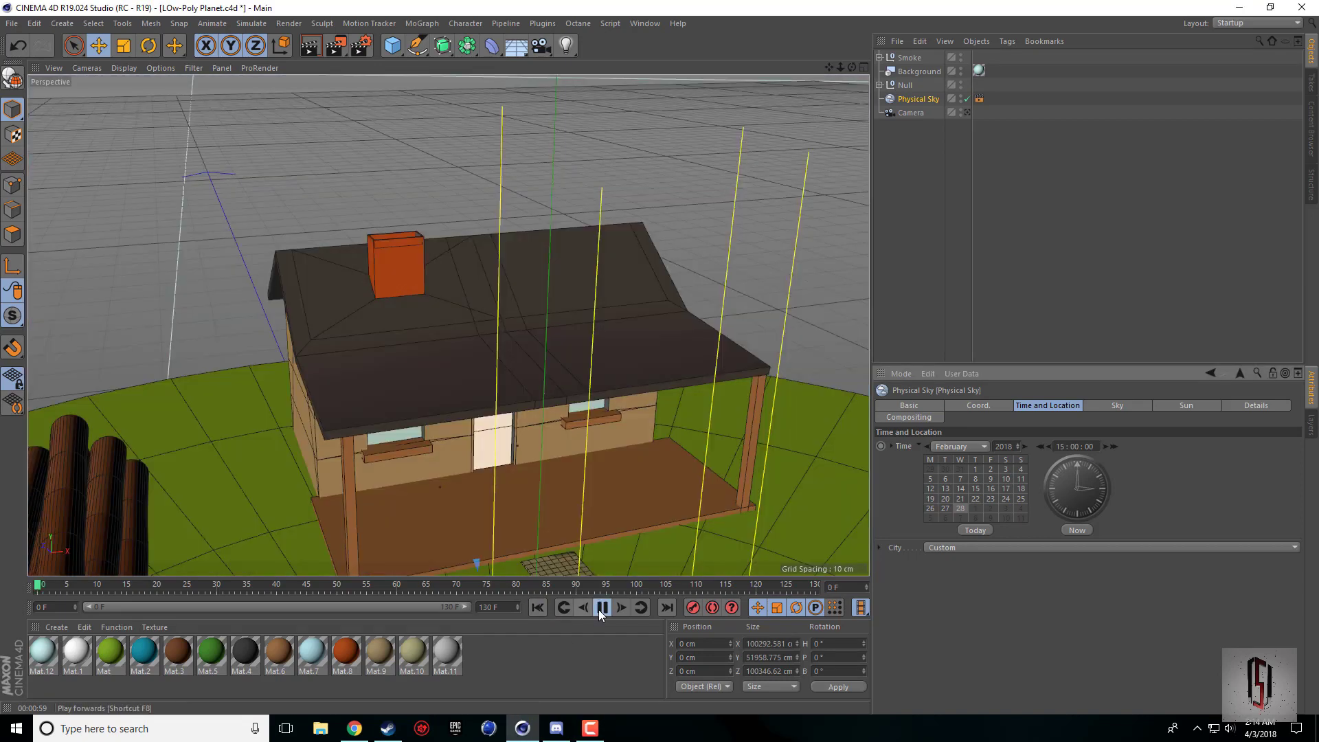
{"action": "left_click", "coordinate": [601, 608]}
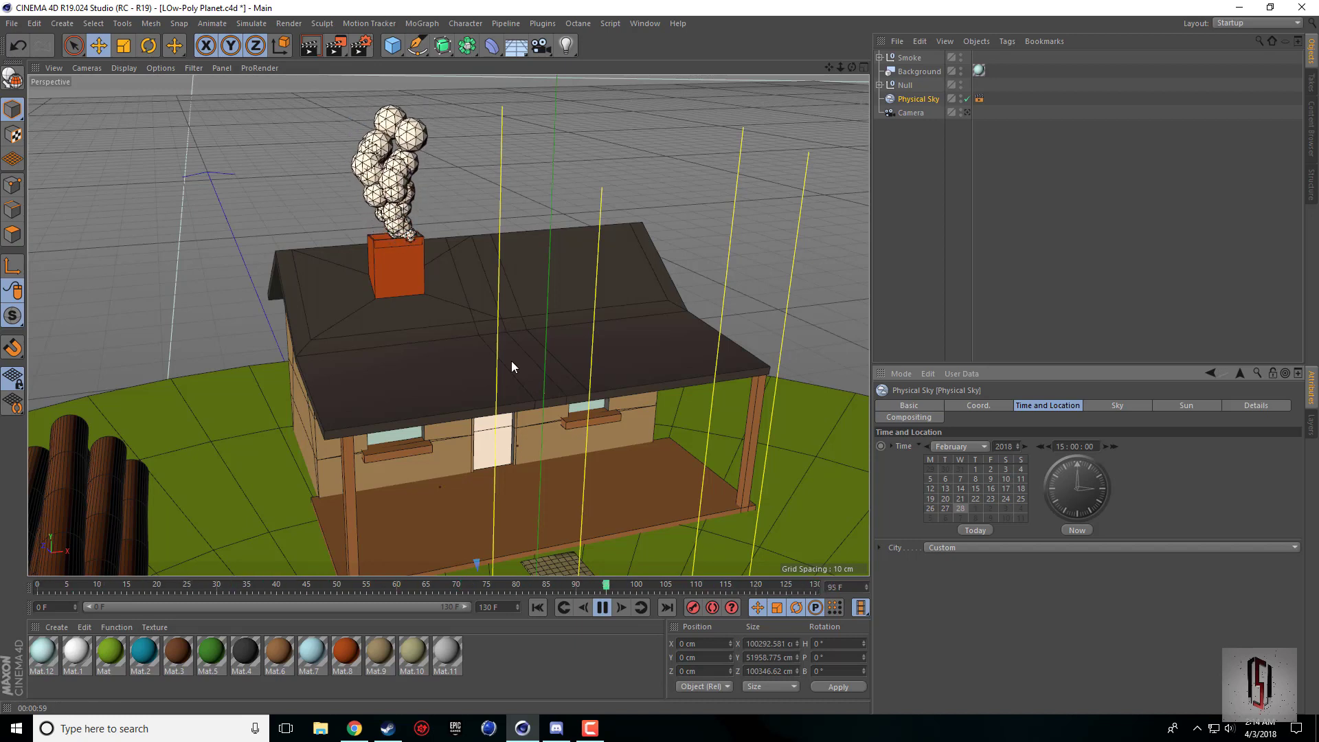
{"action": "left_click", "coordinate": [603, 607]}
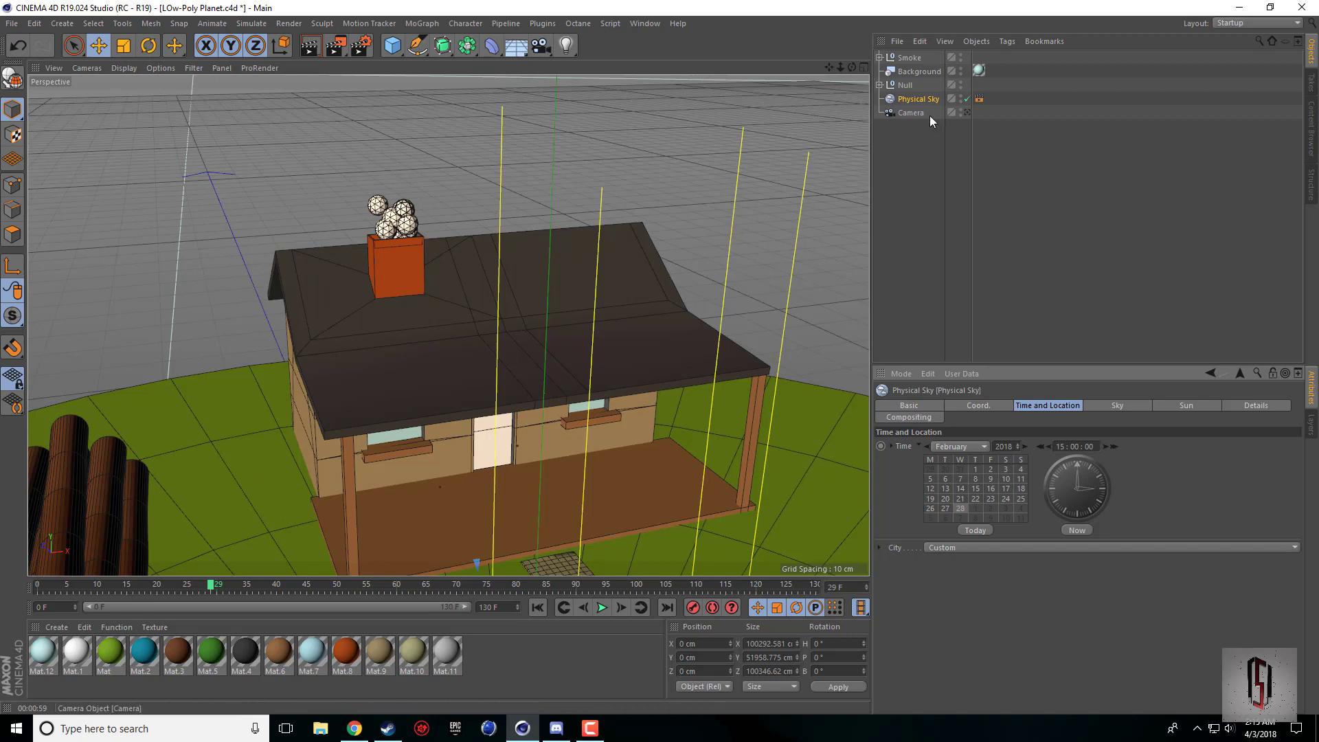
{"action": "left_click", "coordinate": [961, 58]}
{"action": "left_click", "coordinate": [962, 58]}
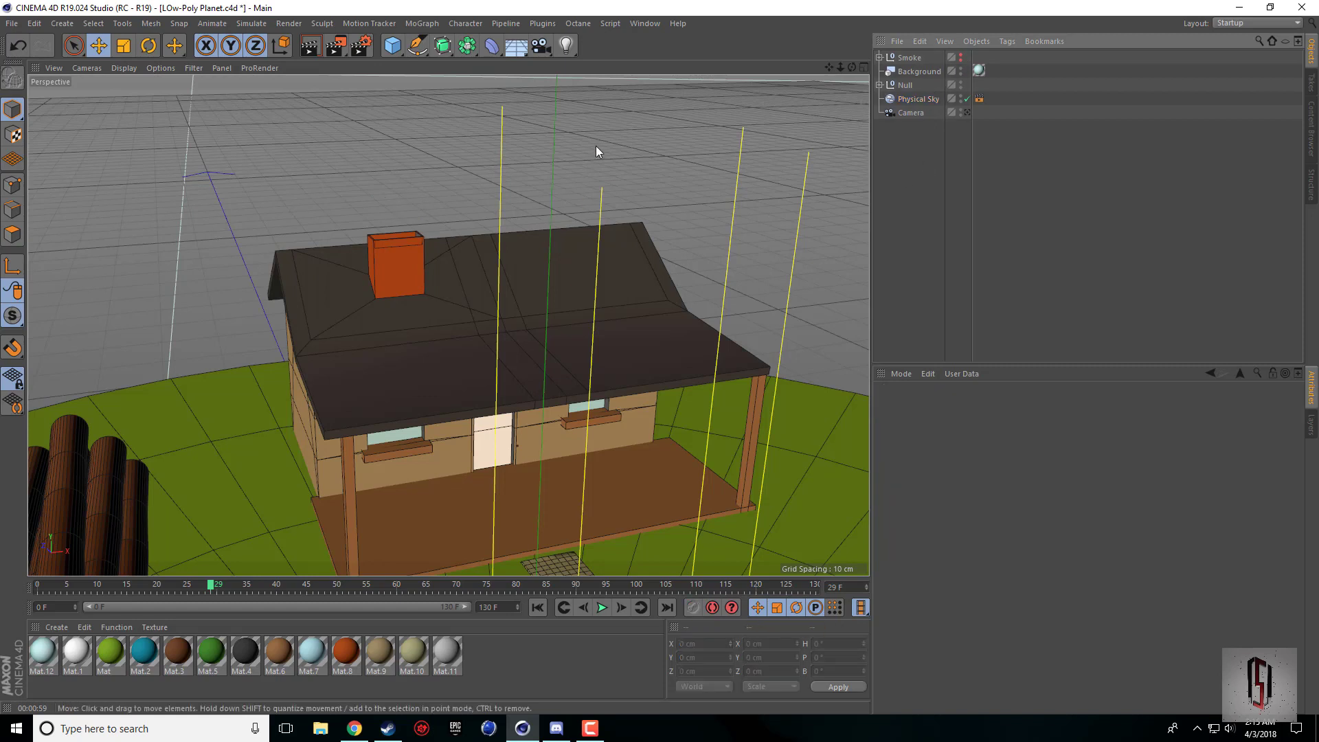
Add a particle emitter with X-Size and Y-Size of 10 cm.
{"action": "left_click", "coordinate": [259, 27]}
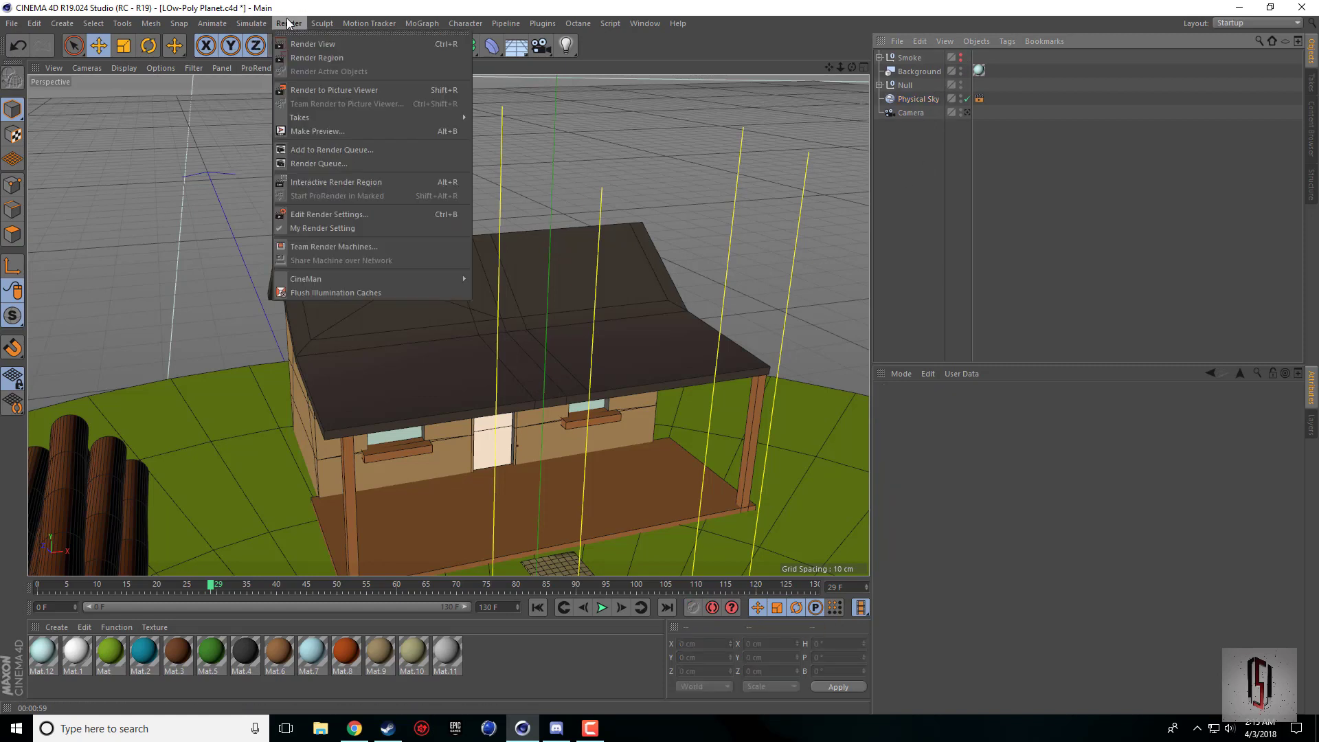
{"action": "mouse_move", "coordinate": [264, 75]}
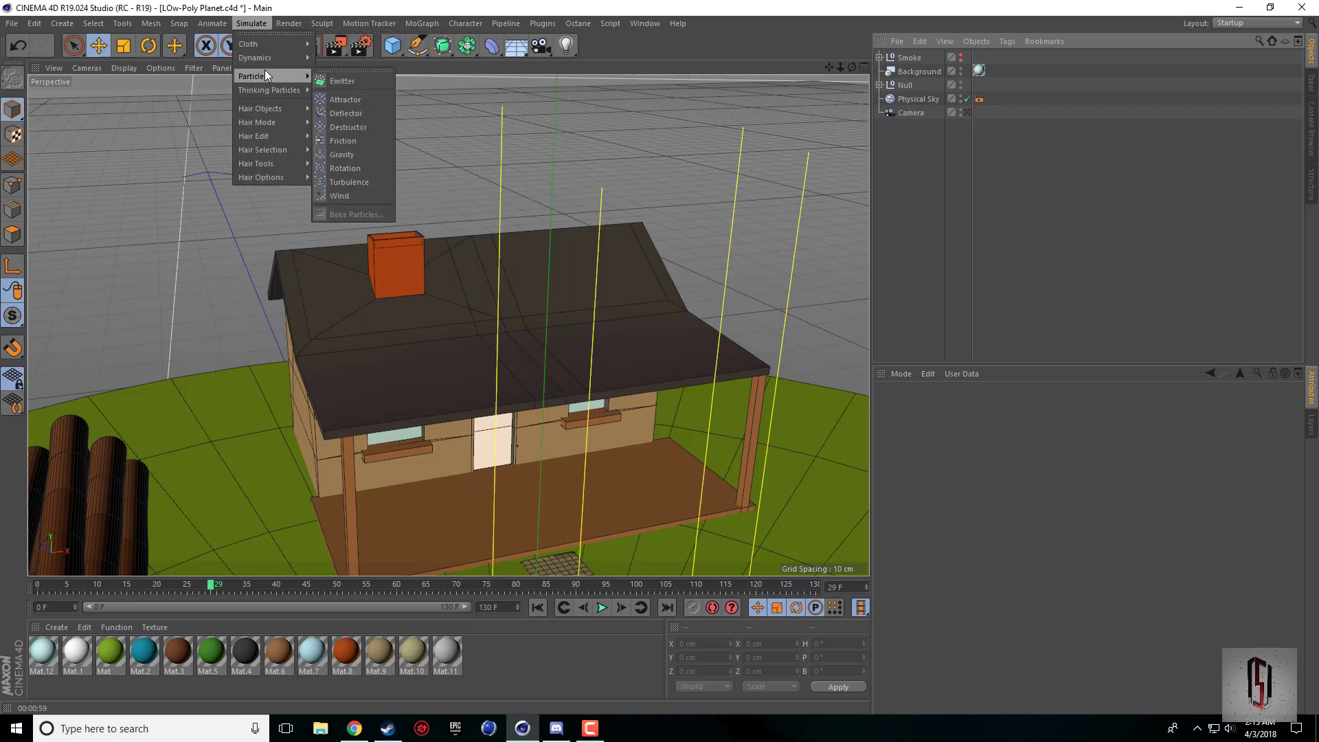
{"action": "left_click", "coordinate": [352, 82]}
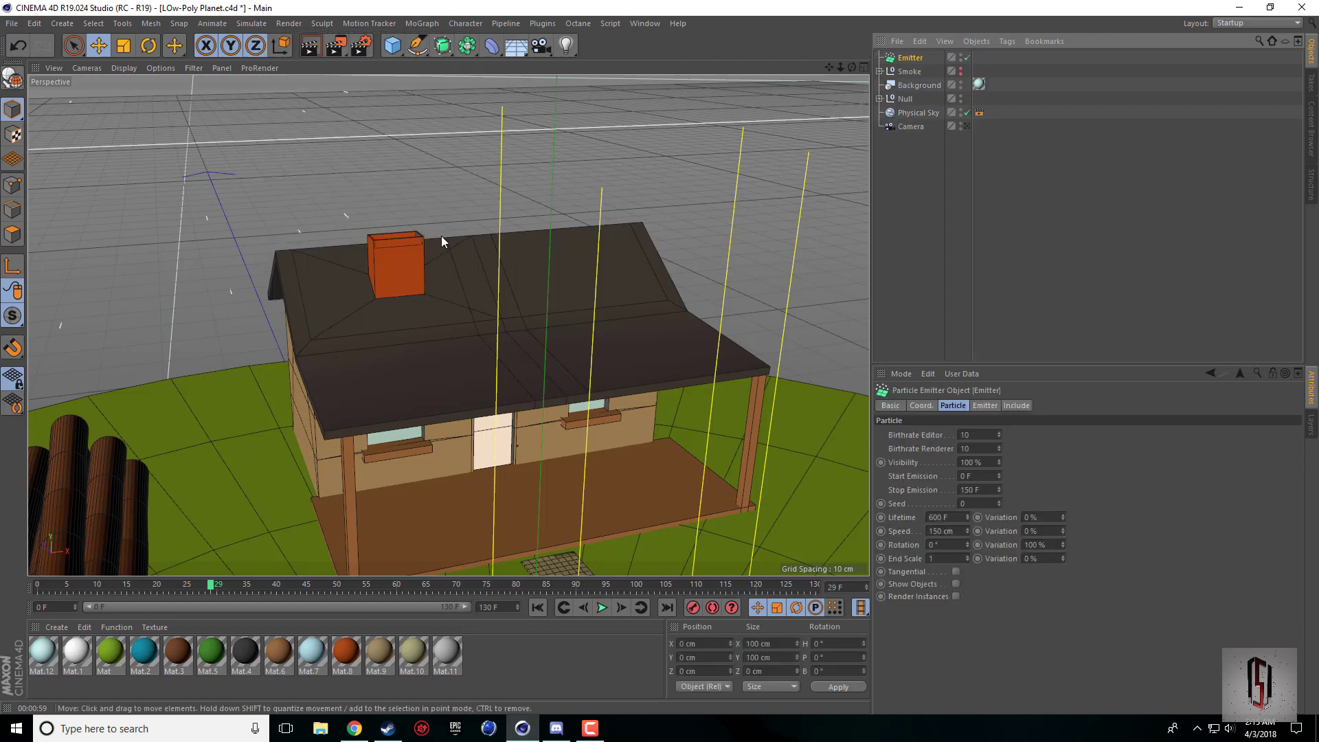
{"action": "left_click", "coordinate": [985, 406]}
{"action": "double_click", "coordinate": [990, 448]}
{"action": "type", "text": "10"}
{"action": "key", "text": "Tab"}
{"action": "type", "text": "10"}
{"action": "key", "text": "Return"}
Raise the emitter above the house in the four-view layout.
{"action": "middle_click", "coordinate": [479, 328]}
{"action": "scroll", "coordinate": [594, 485], "scroll_direction": "down", "scroll_amount": 5}
{"action": "left_click_drag", "start_coordinate": [536, 515], "coordinate": [538, 408]}
Rotate the emitter 90° in pitch so its particles shoot upward.
{"action": "left_click", "coordinate": [149, 46]}
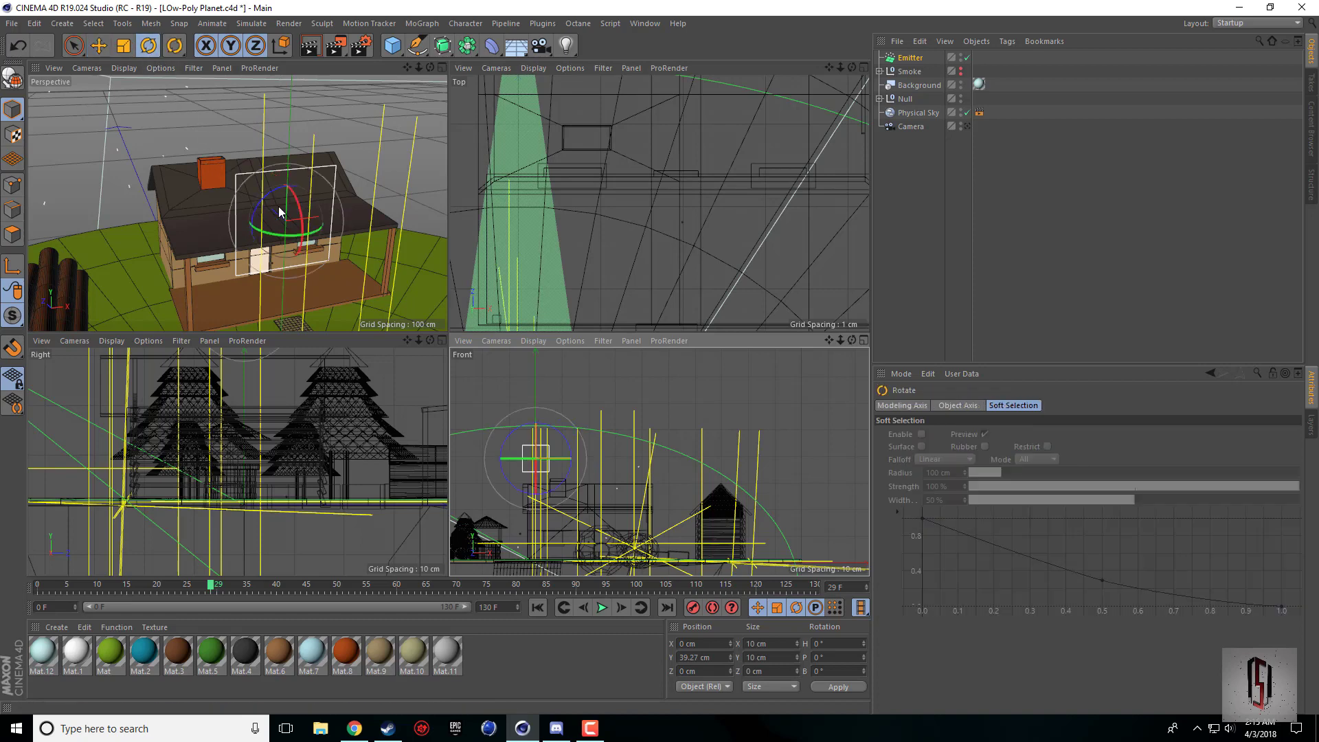
{"action": "left_click", "coordinate": [602, 607]}
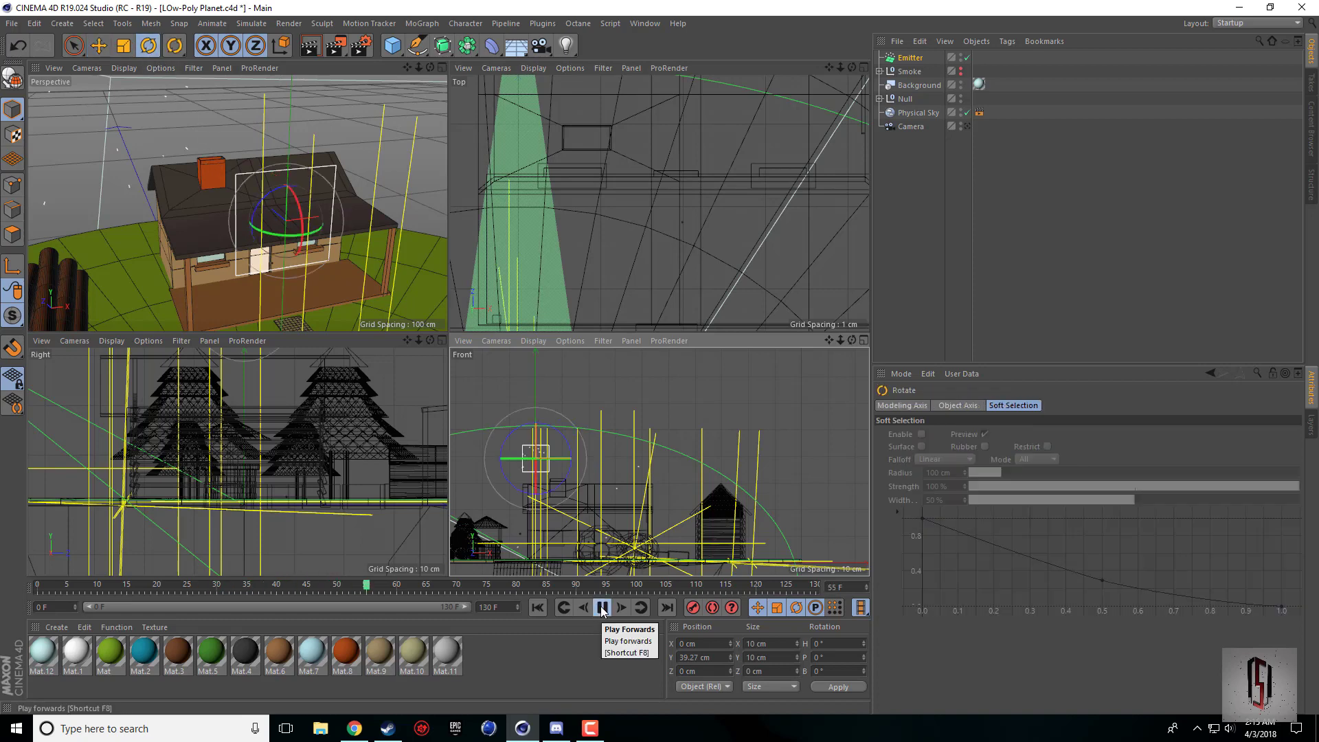
{"action": "left_click", "coordinate": [602, 608]}
{"action": "middle_click", "coordinate": [428, 319]}
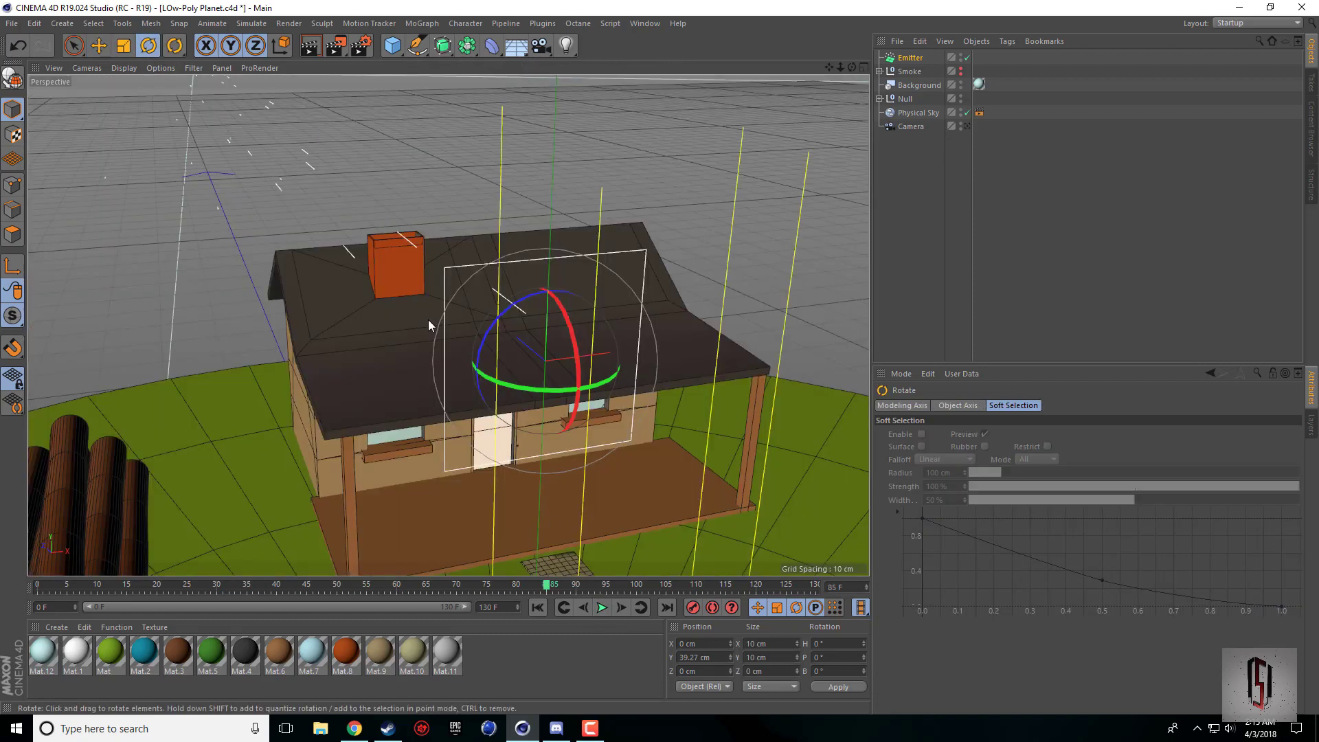
{"action": "left_click", "coordinate": [538, 607]}
{"action": "left_click", "coordinate": [601, 607]}
{"action": "left_click", "coordinate": [602, 607]}
{"action": "left_click_drag", "start_coordinate": [562, 320], "coordinate": [557, 407]}
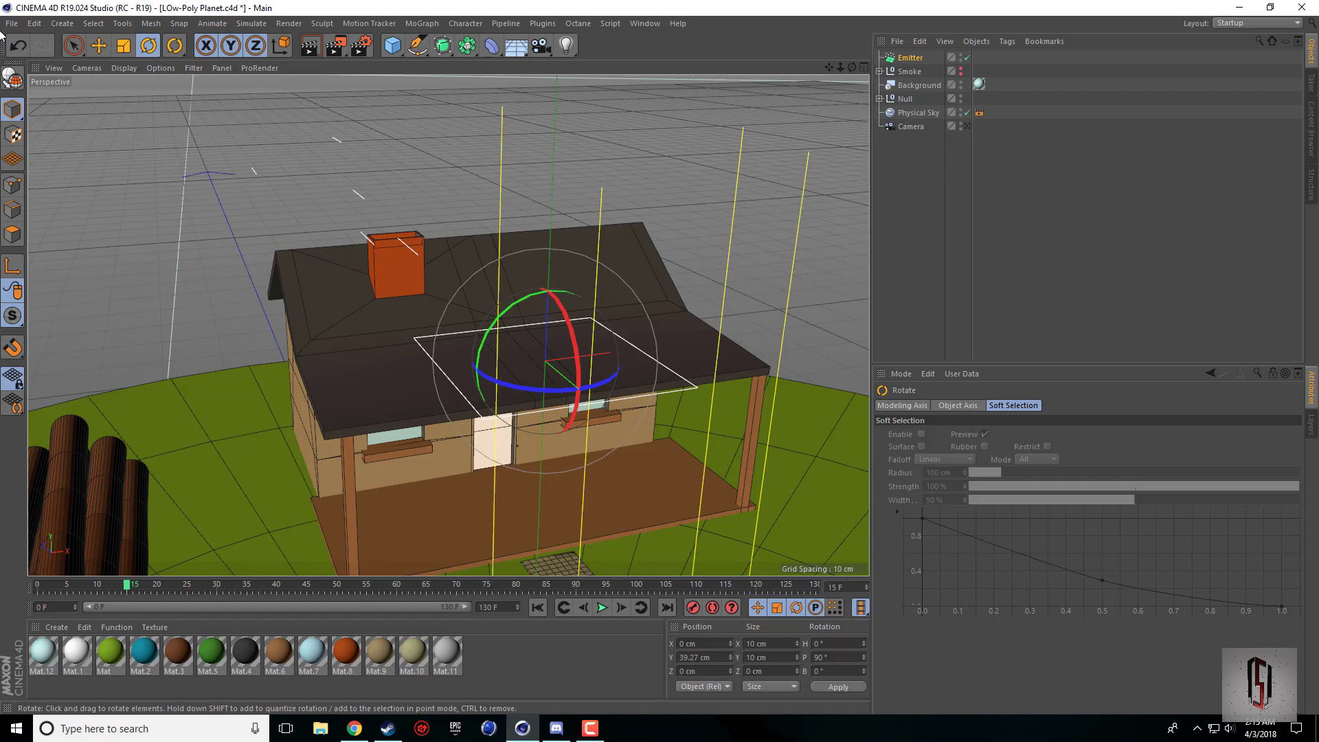
{"action": "left_click", "coordinate": [99, 47]}
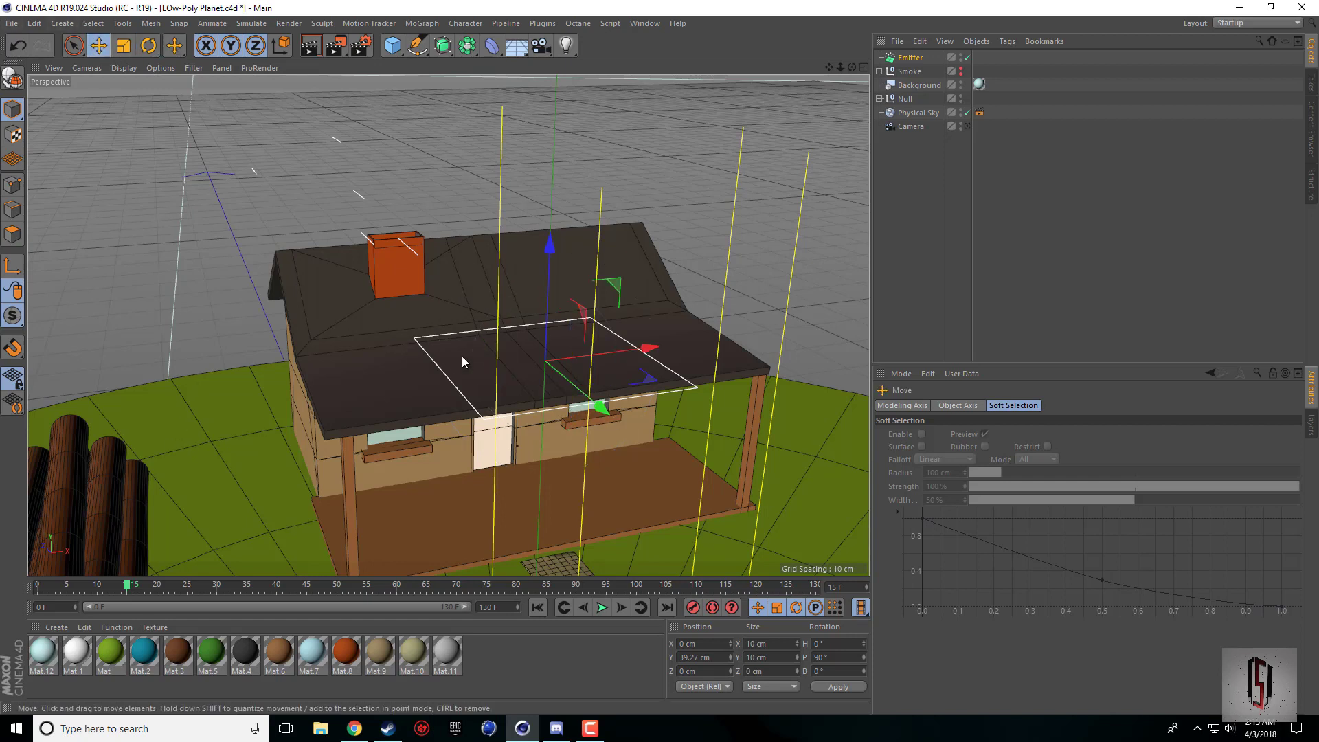
Move the emitter over the chimney in the Top view.
{"action": "middle_click", "coordinate": [615, 422]}
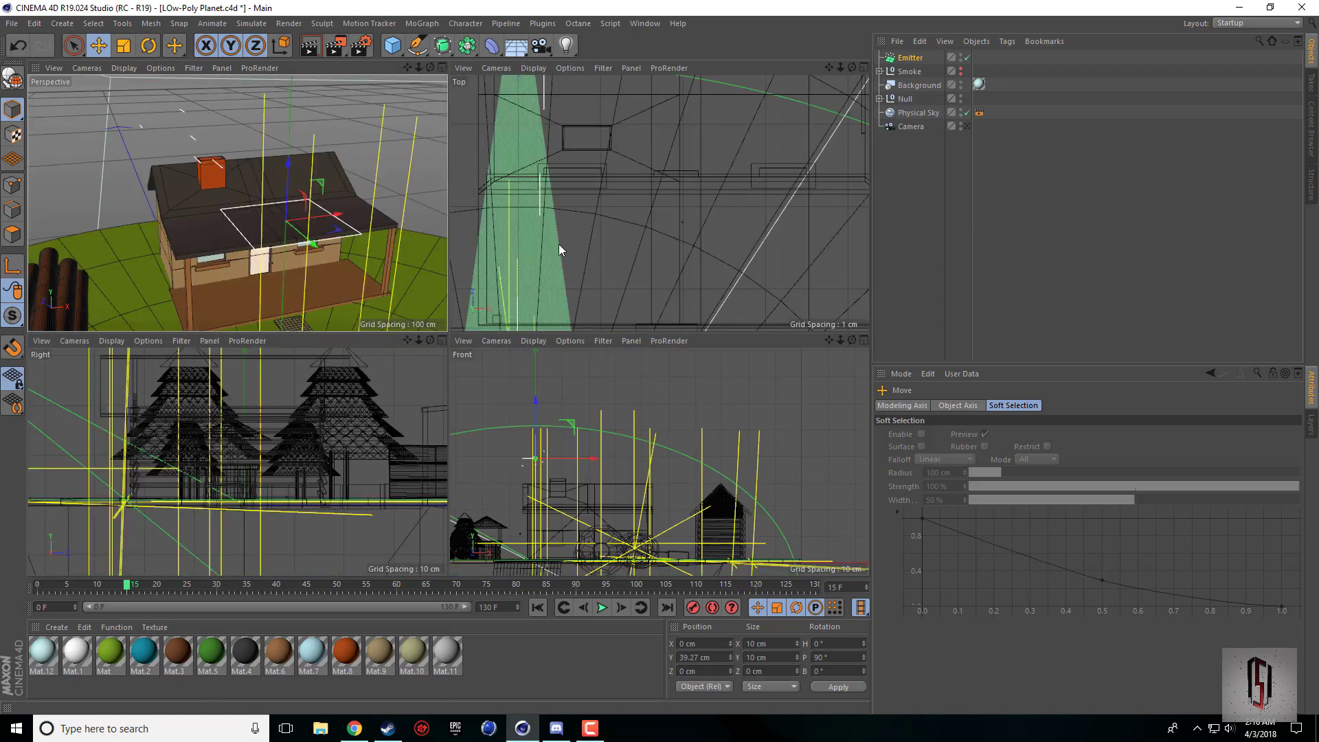
{"action": "left_click_drag", "start_coordinate": [555, 234], "coordinate": [589, 140]}
{"action": "middle_click", "coordinate": [571, 182]}
{"action": "scroll", "coordinate": [303, 221], "scroll_direction": "up", "scroll_amount": 3}
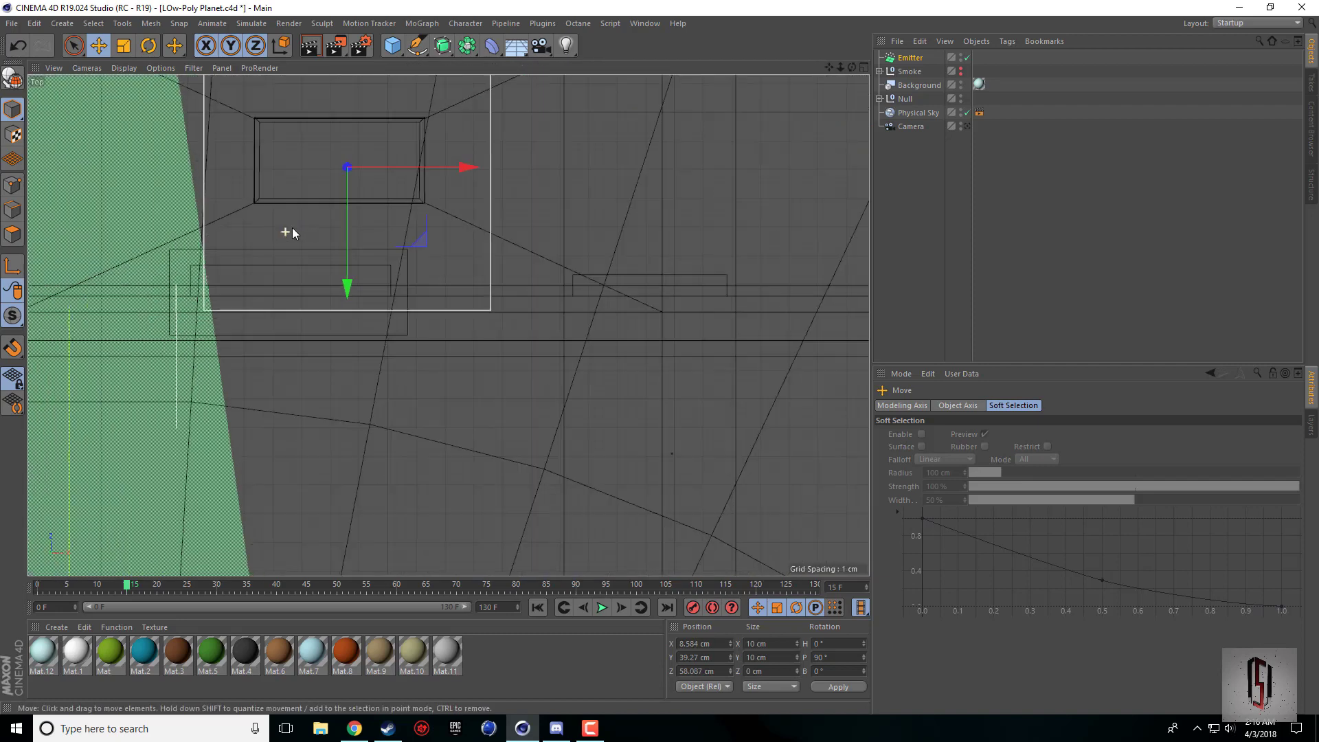
{"action": "scroll", "coordinate": [303, 221], "scroll_direction": "up", "scroll_amount": 1}
{"action": "left_click_drag", "start_coordinate": [828, 66], "coordinate": [552, 305]}
{"action": "left_click", "coordinate": [911, 58]}
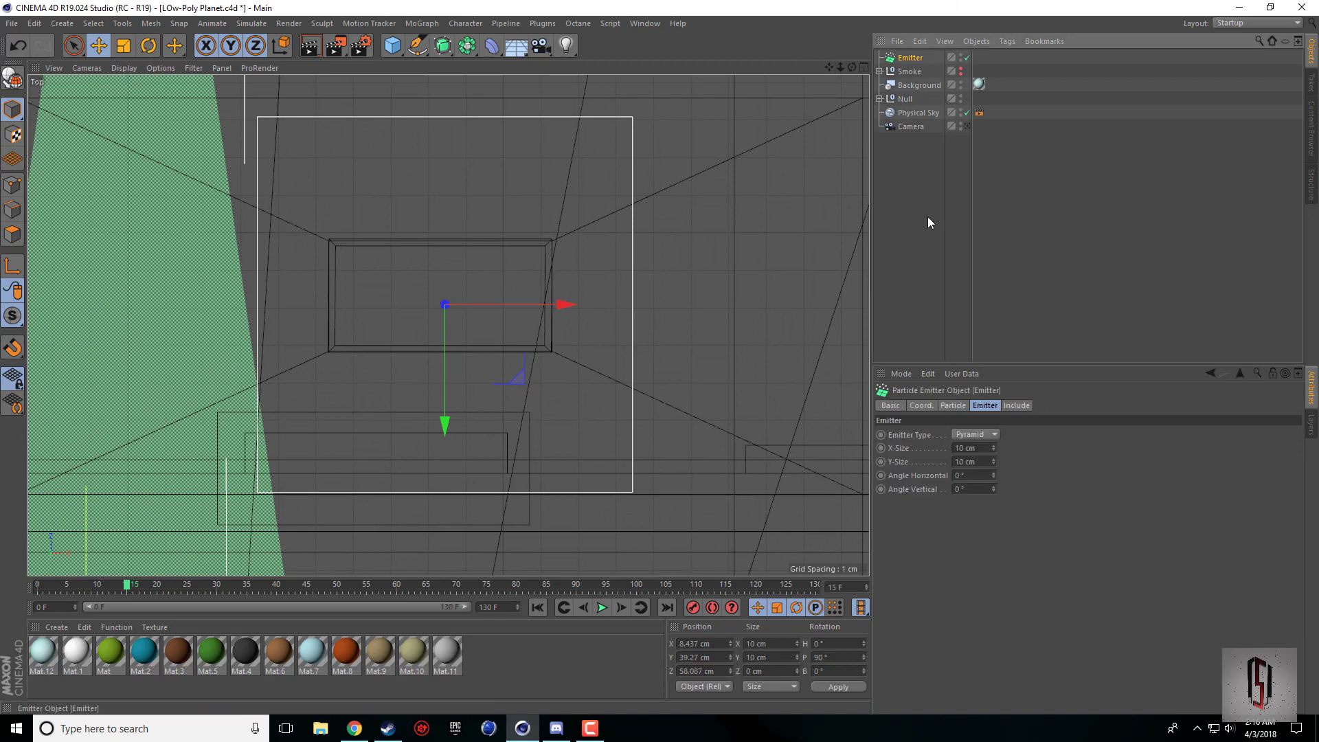
Resize the emitter to X-Size 4 cm and Y-Size 2 cm.
{"action": "left_click", "coordinate": [963, 406]}
{"action": "left_click", "coordinate": [986, 407]}
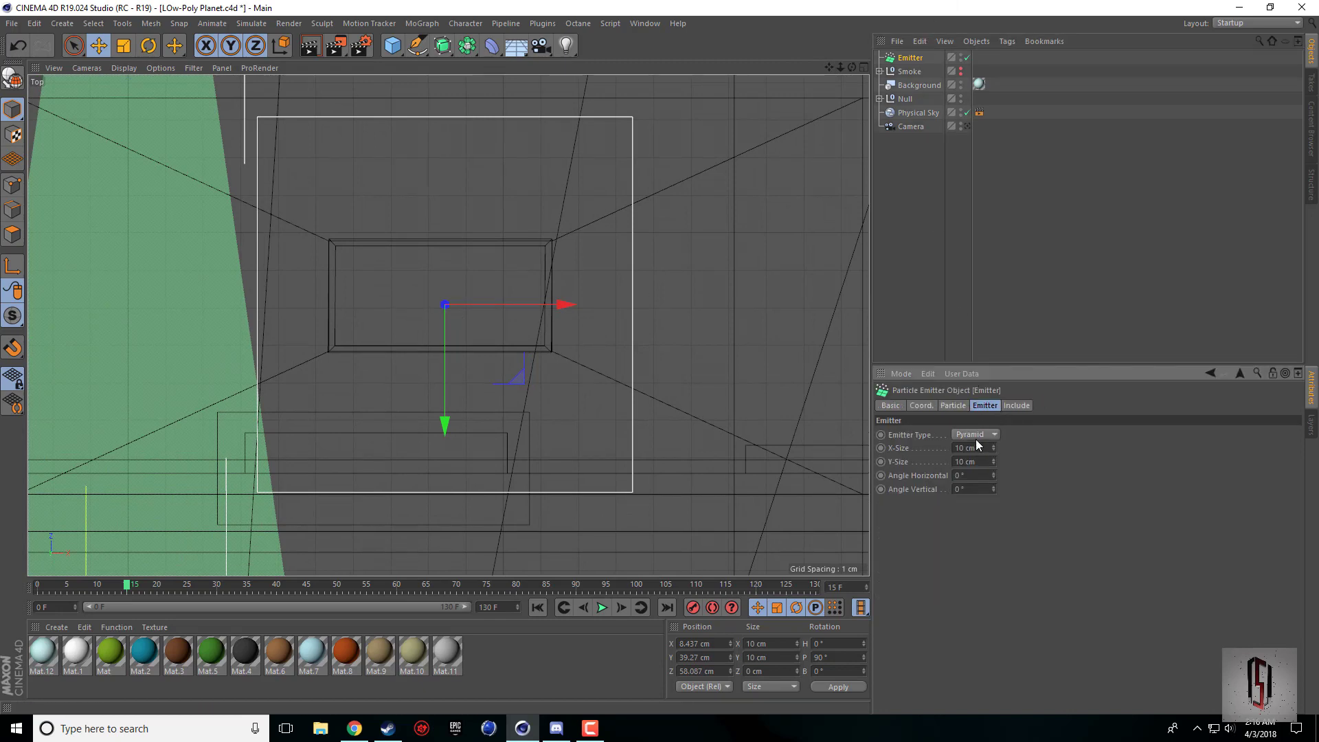
{"action": "left_click_drag", "start_coordinate": [994, 448], "coordinate": [962, 452]}
{"action": "left_click", "coordinate": [965, 461]}
{"action": "type", "text": "2"}
{"action": "key", "text": "Return"}
Fine-tune the emitter's position and lower it into the chimney top along Y.
{"action": "left_click_drag", "start_coordinate": [451, 347], "coordinate": [450, 336]}
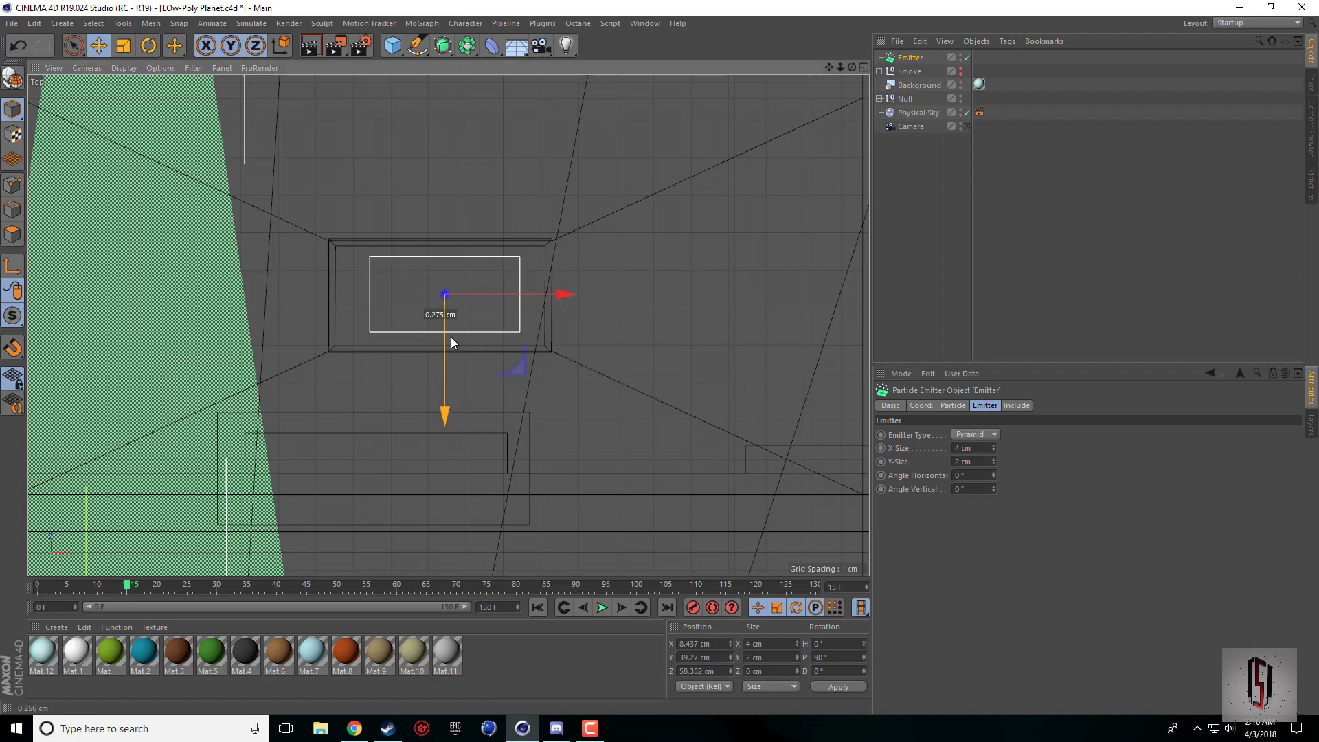
{"action": "mouse_move", "coordinate": [520, 363]}
{"action": "left_mouse_down"}
{"action": "mouse_move", "coordinate": [521, 377]}
{"action": "mouse_move", "coordinate": [519, 362]}
{"action": "left_mouse_up"}
{"action": "middle_click", "coordinate": [521, 358]}
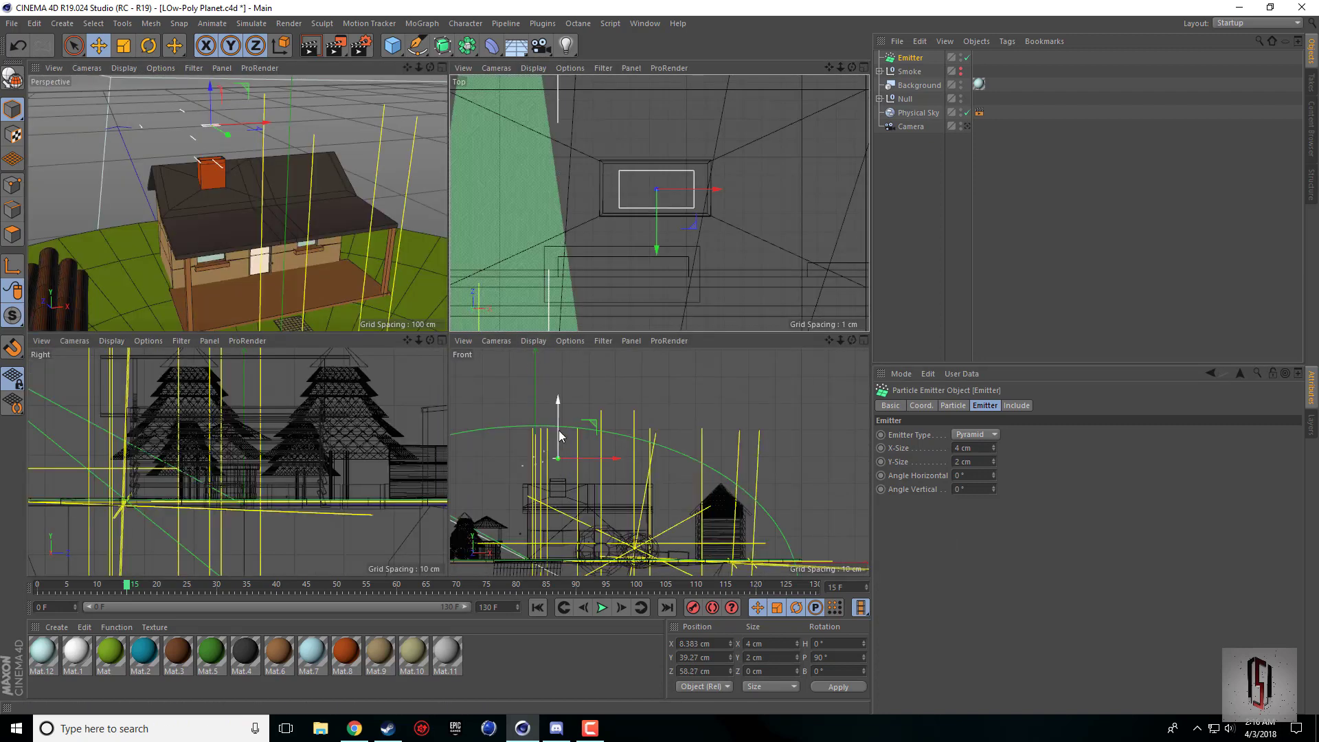
{"action": "left_click_drag", "start_coordinate": [561, 426], "coordinate": [559, 443]}
{"action": "key", "text": "F1"}
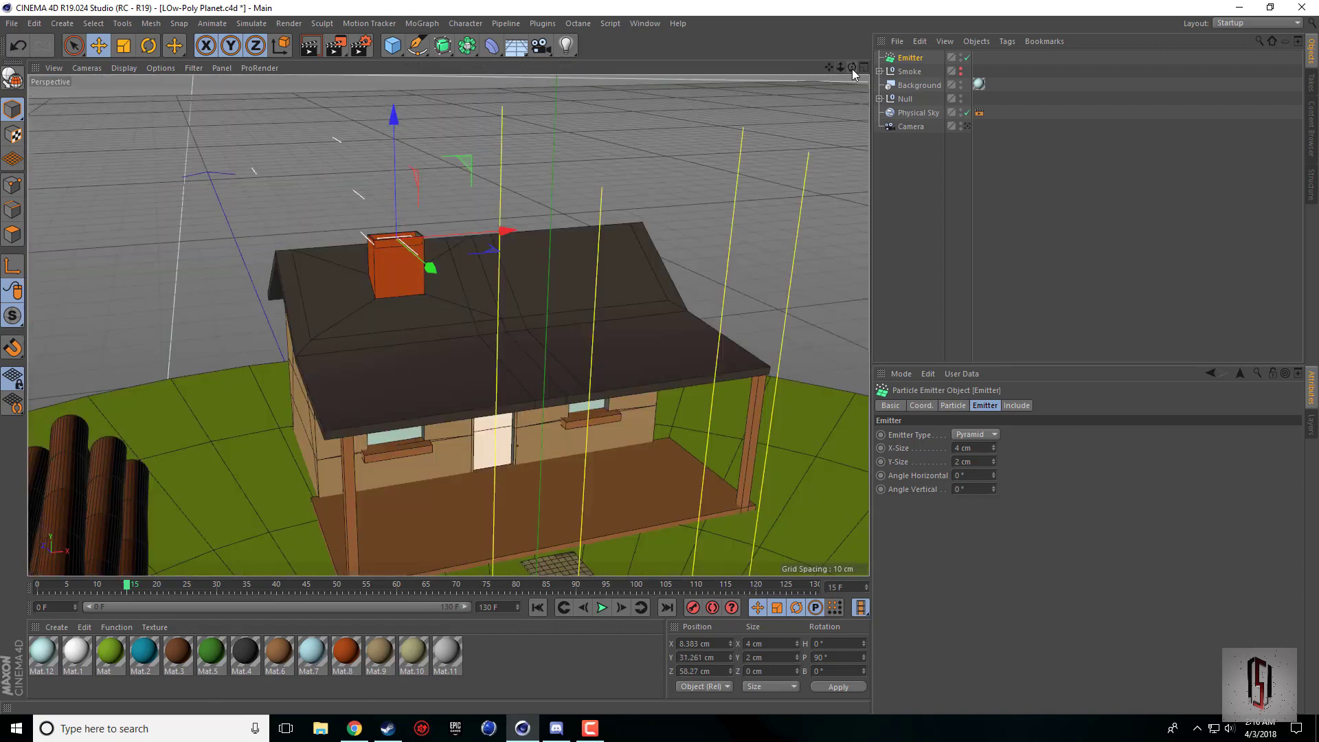
{"action": "left_click_drag", "start_coordinate": [852, 69], "coordinate": [831, 96]}
Set the emitter's particle Speed to 5 cm and replay the emission.
{"action": "left_click", "coordinate": [538, 608]}
{"action": "left_click", "coordinate": [602, 607]}
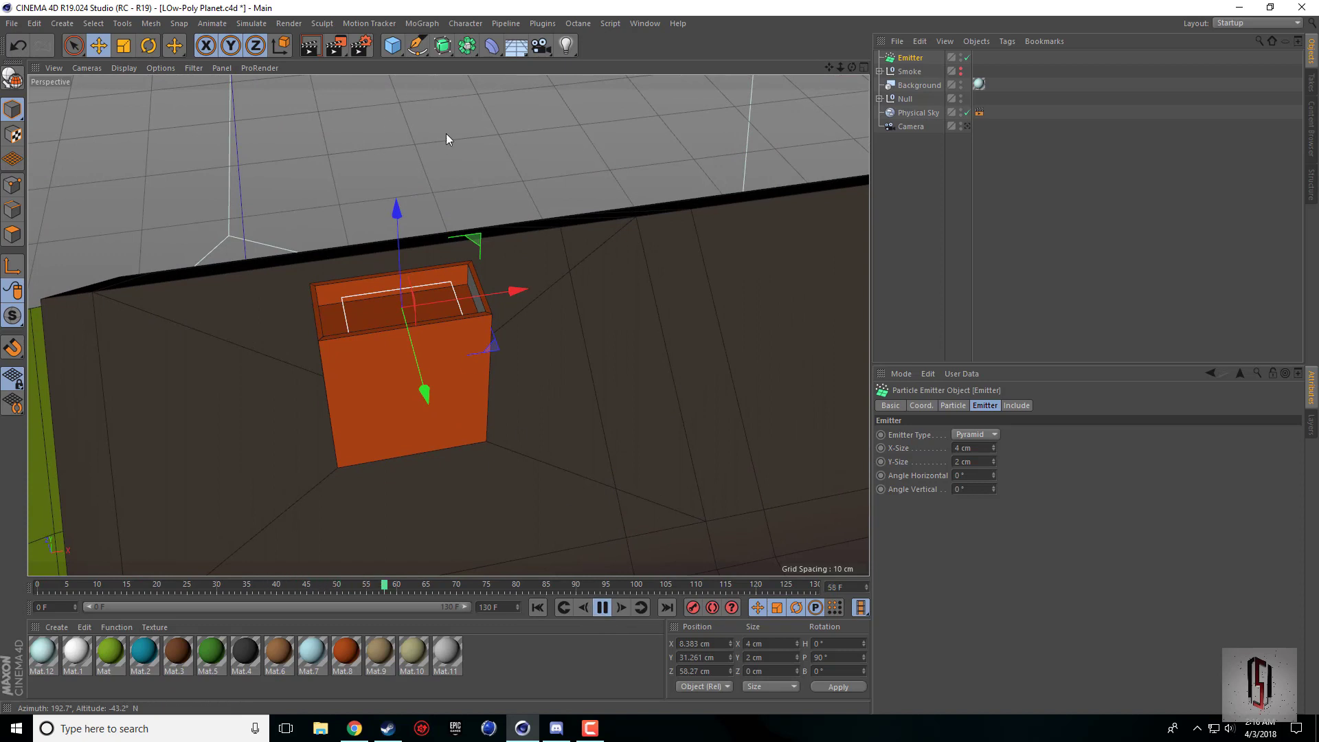
{"action": "key", "text": "F8"}
{"action": "left_click", "coordinate": [965, 407]}
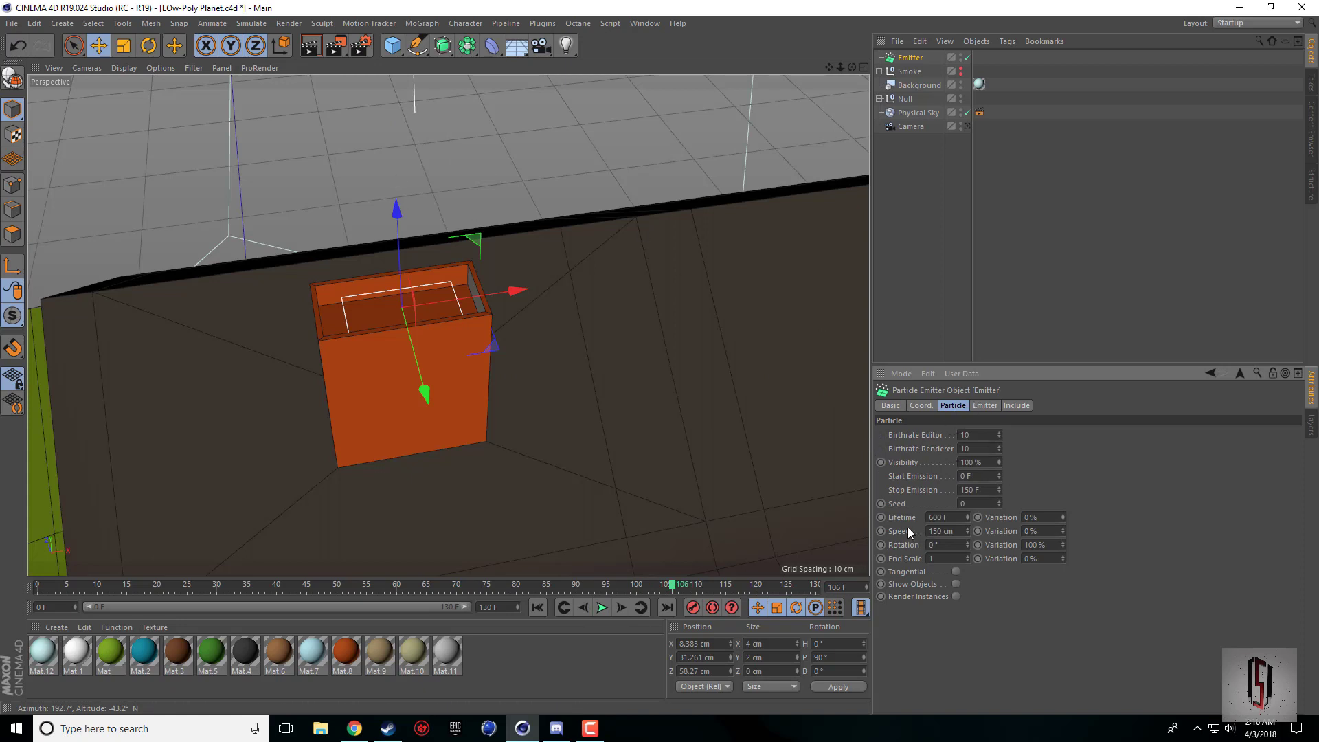
{"action": "double_click", "coordinate": [964, 533]}
{"action": "type", "text": "5"}
{"action": "key", "text": "Return"}
{"action": "left_click", "coordinate": [537, 609]}
{"action": "left_click", "coordinate": [605, 611]}
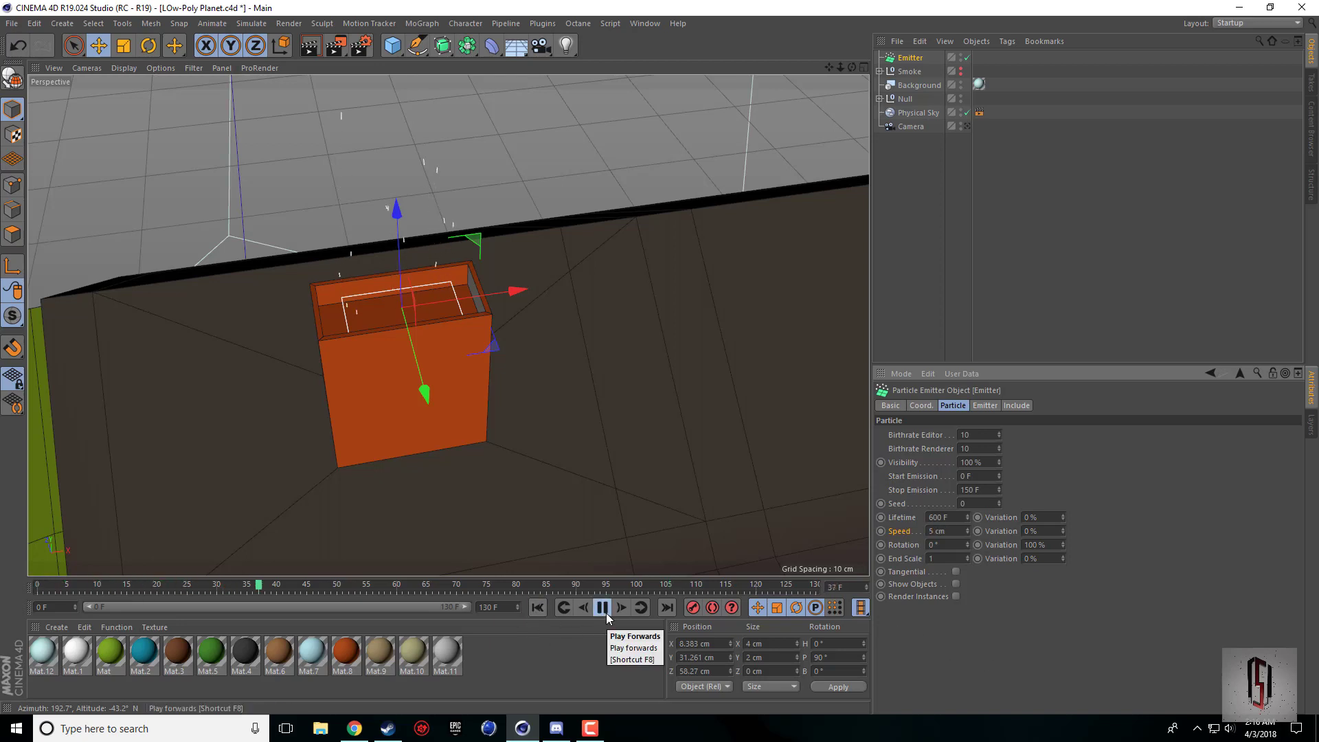
{"action": "left_click", "coordinate": [603, 608]}
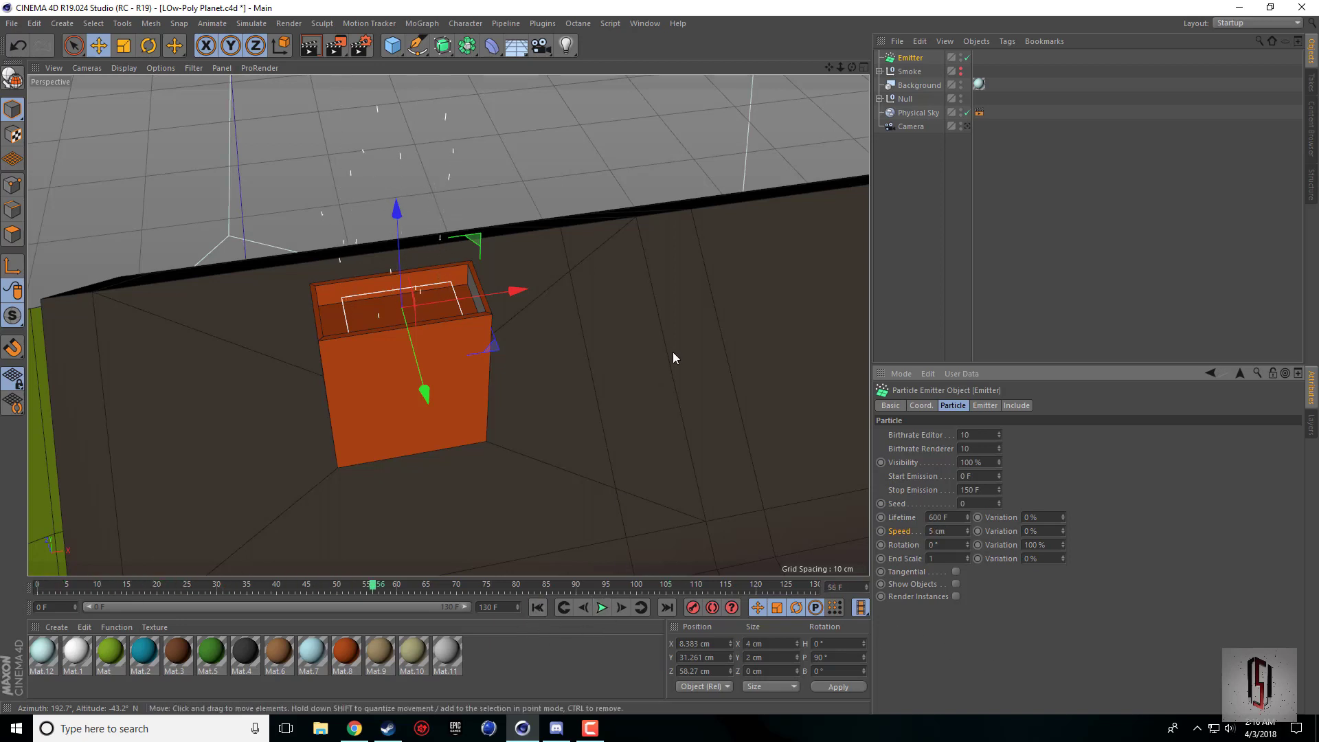
Delete the old Smoke object and replay the particle animation.
{"action": "left_click", "coordinate": [909, 71]}
{"action": "key", "text": "Delete"}
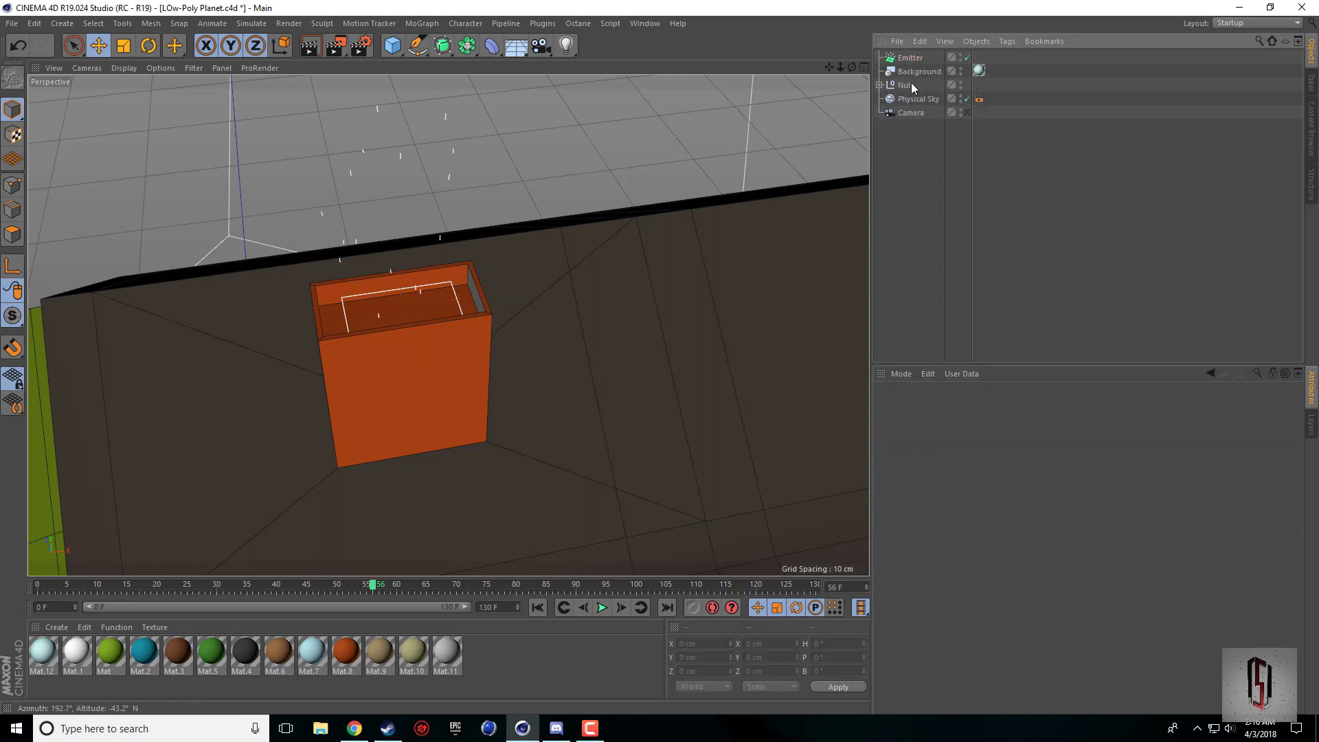
{"action": "left_click", "coordinate": [538, 608]}
{"action": "left_click", "coordinate": [602, 608]}
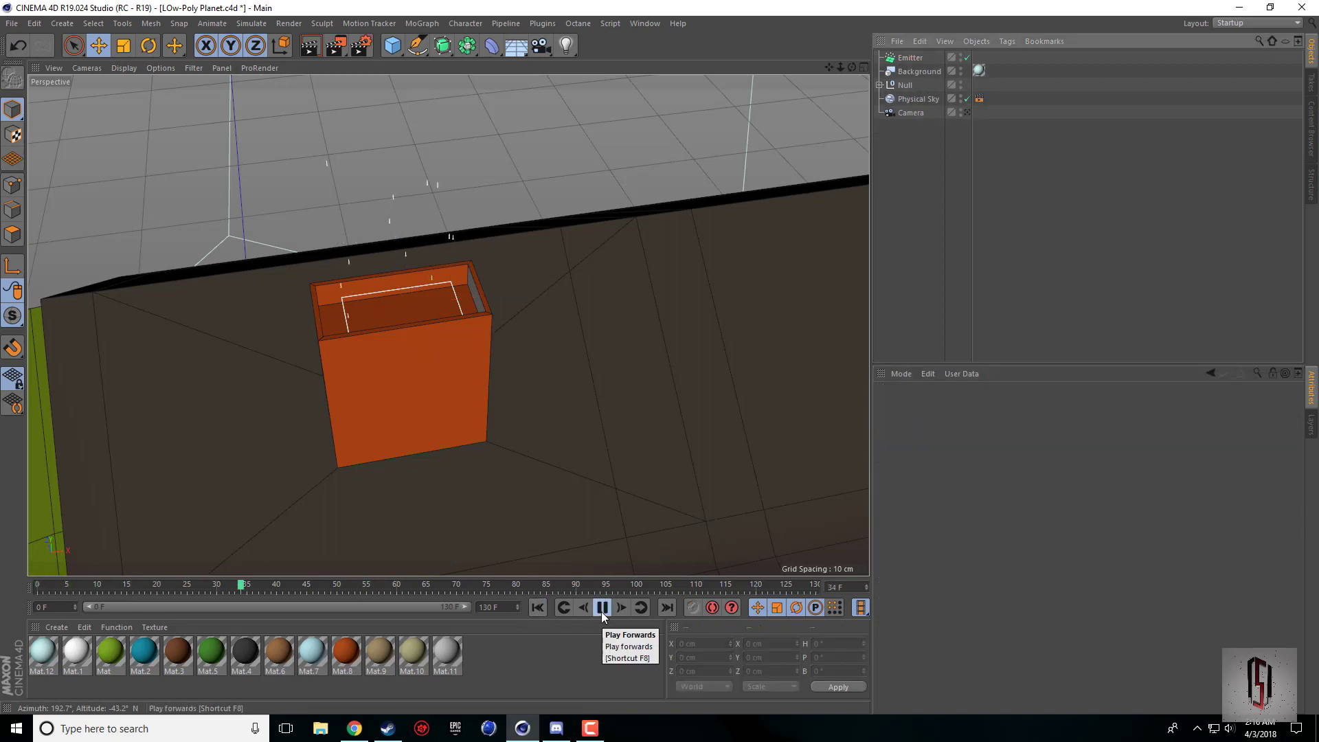
{"action": "left_click", "coordinate": [603, 612]}
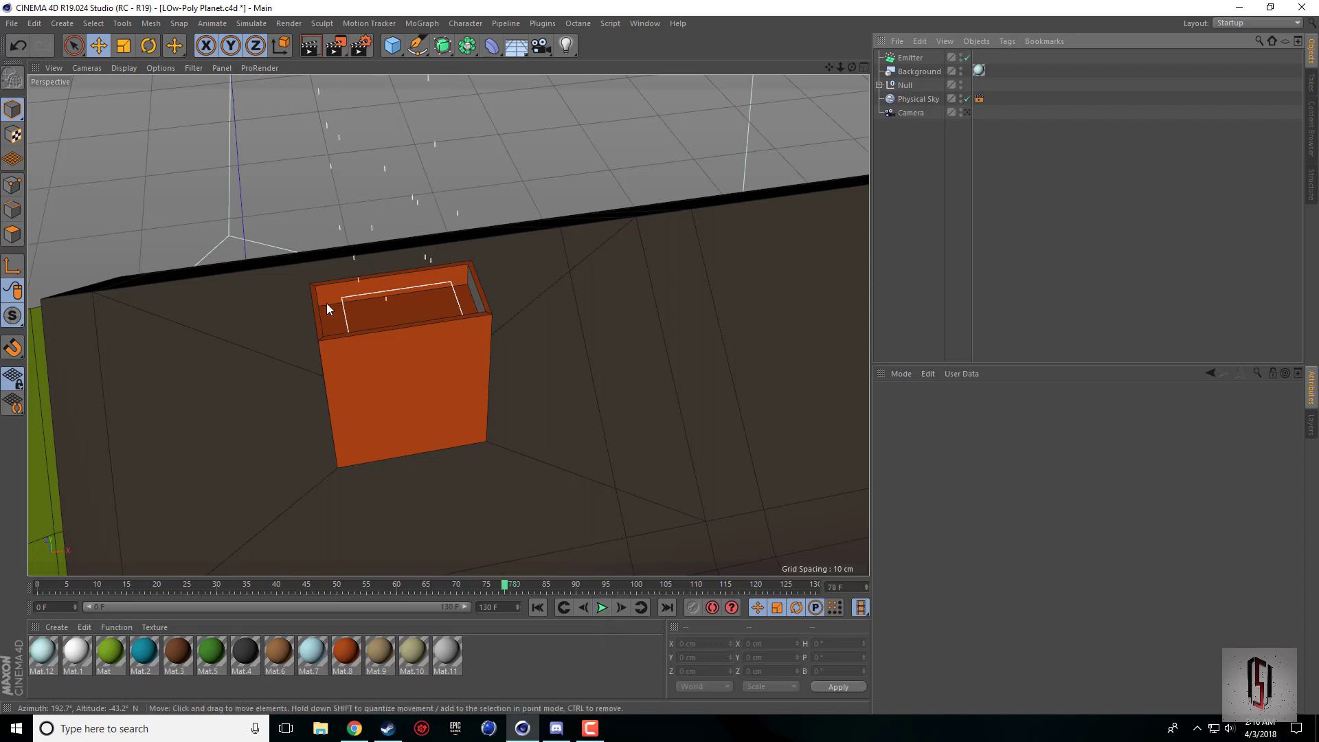
Try a slower 3 cm particle Speed and replay to judge it.
{"action": "left_click", "coordinate": [908, 58]}
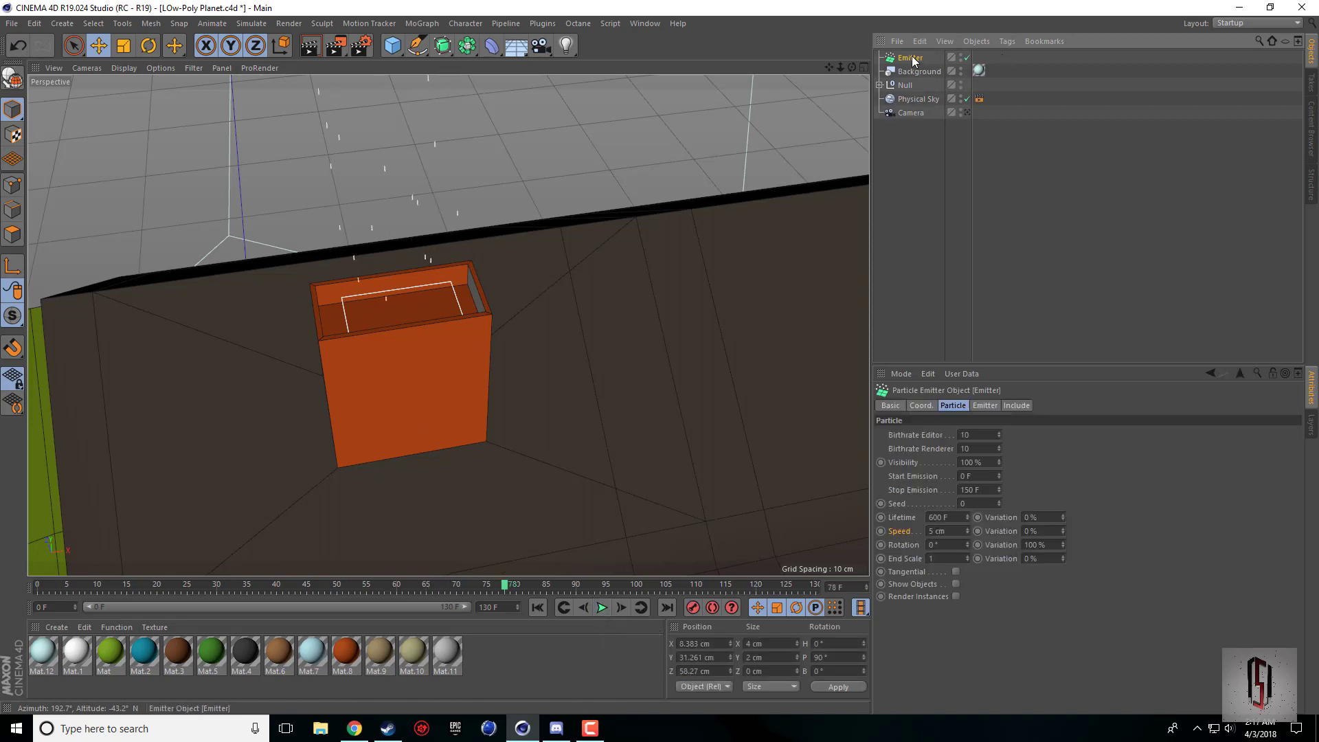
{"action": "double_click", "coordinate": [936, 531]}
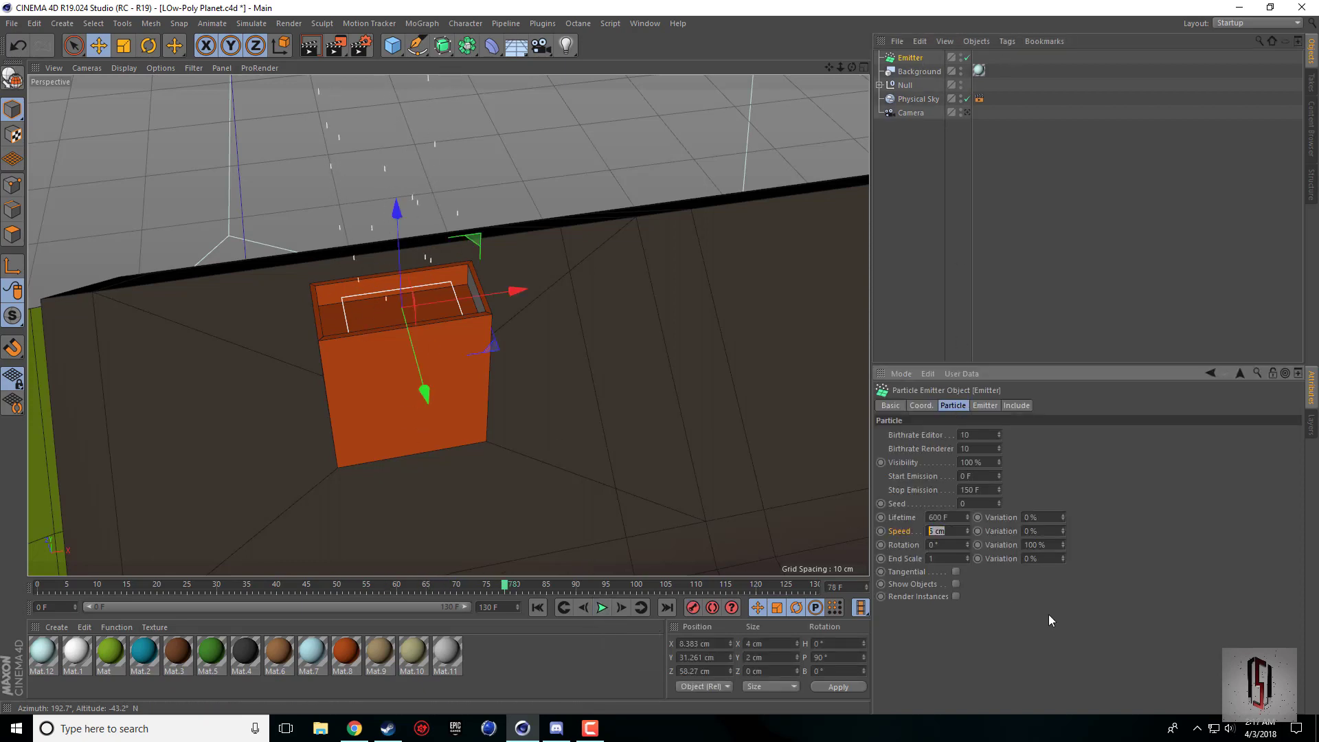
{"action": "type", "text": "3"}
{"action": "key", "text": "Return"}
{"action": "left_click", "coordinate": [537, 607]}
{"action": "left_click", "coordinate": [602, 608]}
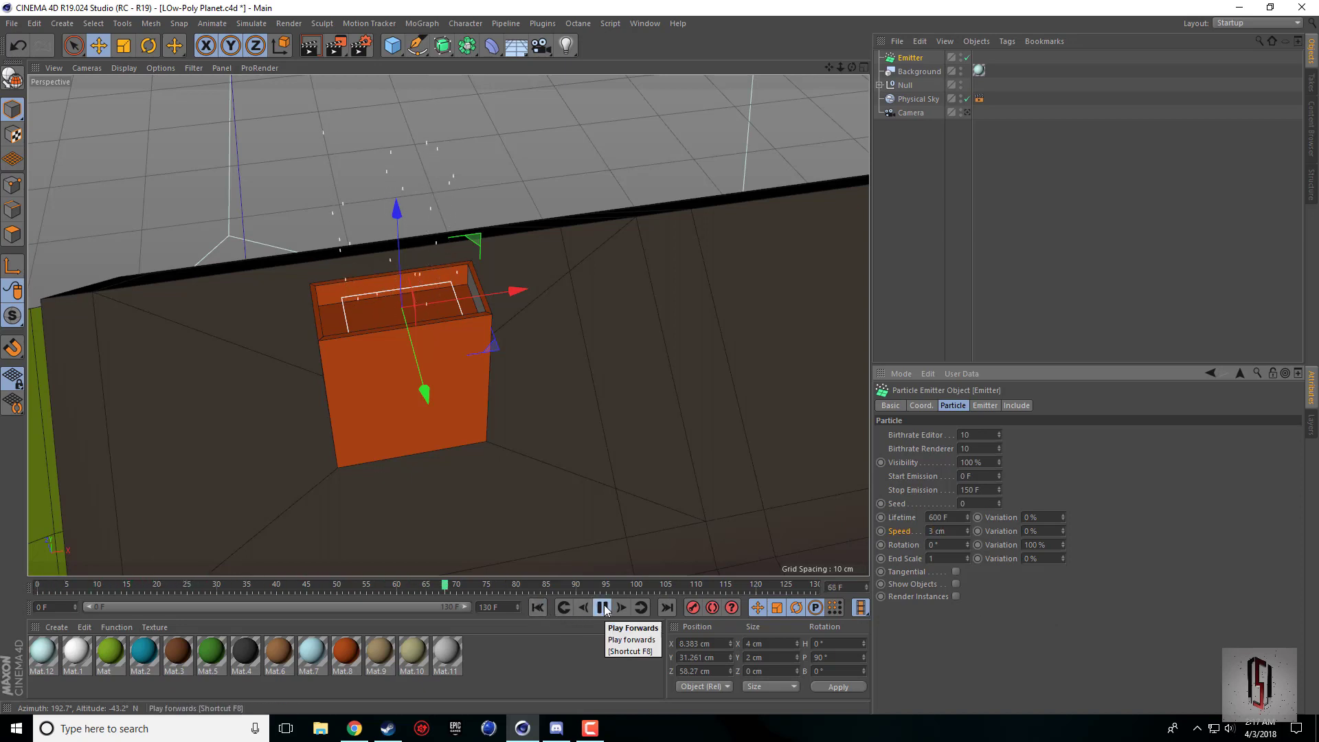
{"action": "left_click", "coordinate": [602, 607]}
Try 2 cm, return the Speed to 5 cm and rewind to frame 0.
{"action": "left_click", "coordinate": [967, 534]}
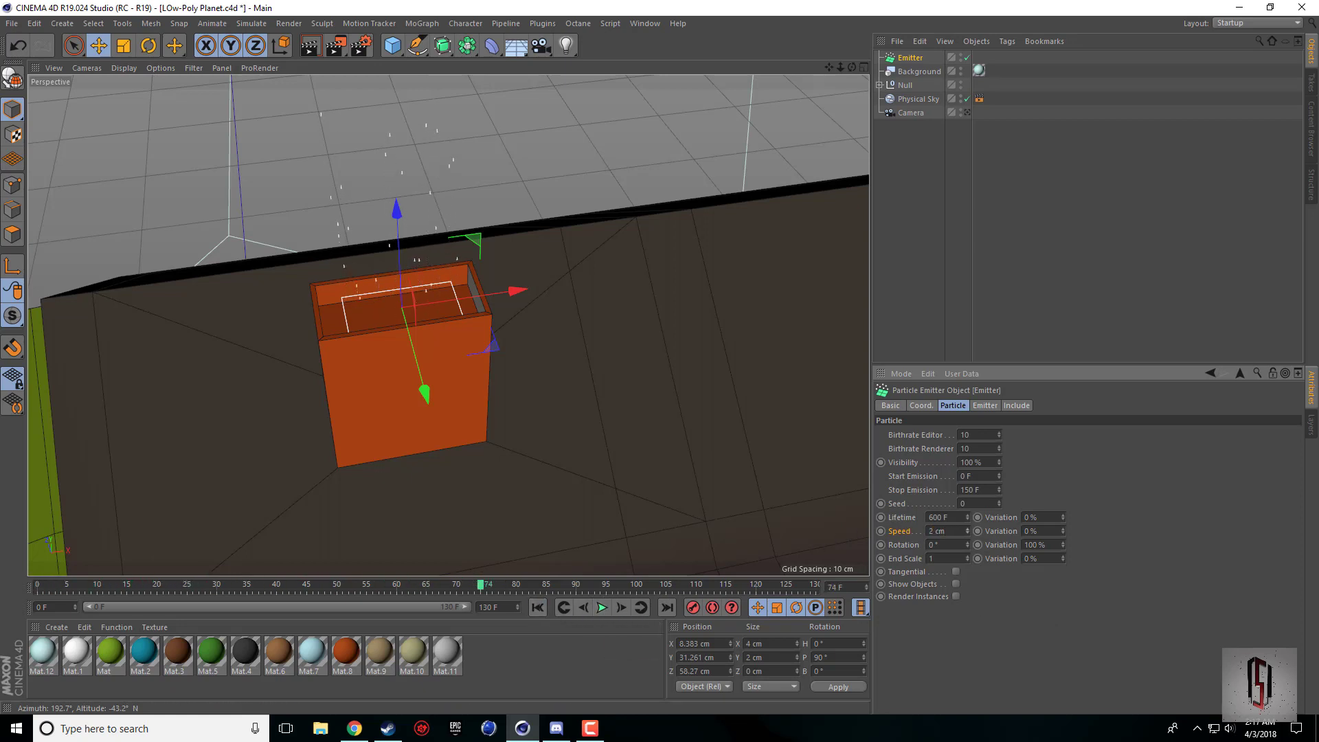
{"action": "left_click", "coordinate": [968, 528]}
{"action": "left_click", "coordinate": [538, 607]}
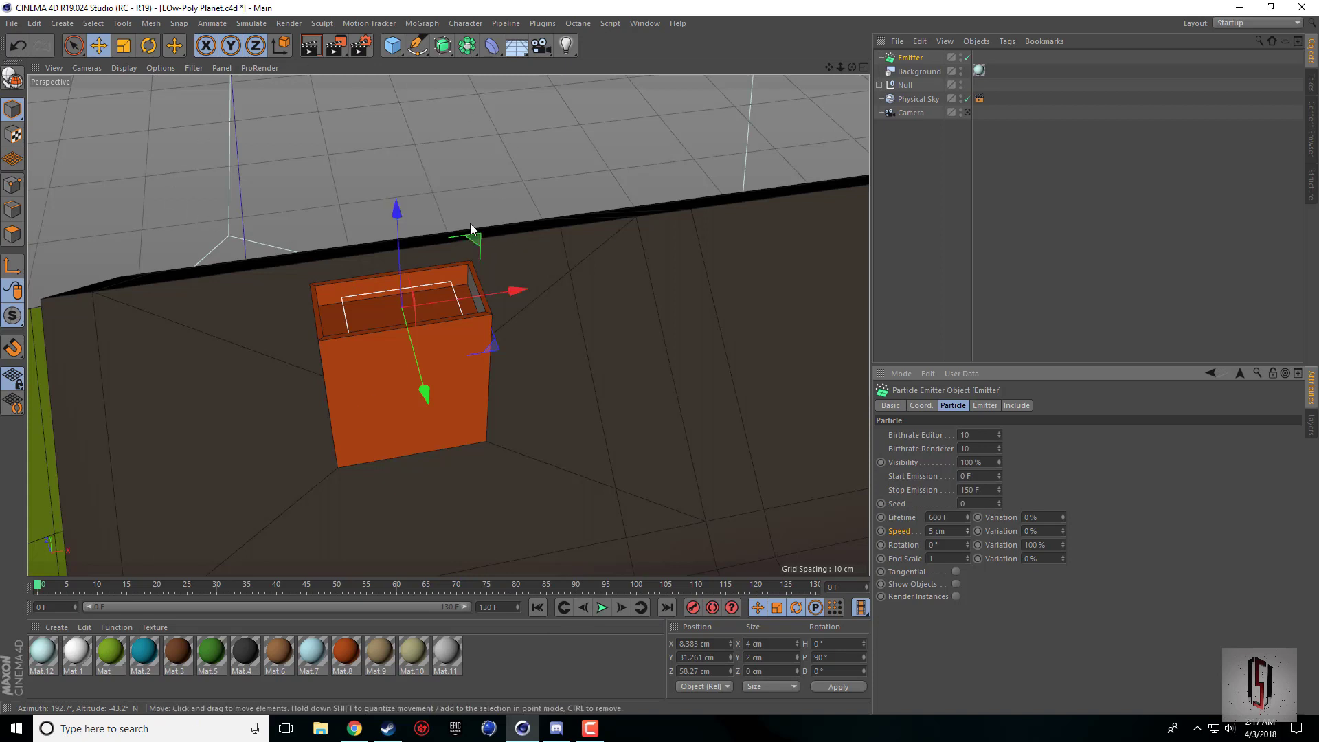
Add a Sphere primitive with a 10 cm radius.
{"action": "left_click_drag", "start_coordinate": [847, 63], "coordinate": [741, 134]}
{"action": "scroll", "coordinate": [401, 142], "scroll_direction": "down", "scroll_amount": 2}
{"action": "left_click_drag", "start_coordinate": [392, 45], "coordinate": [653, 90]}
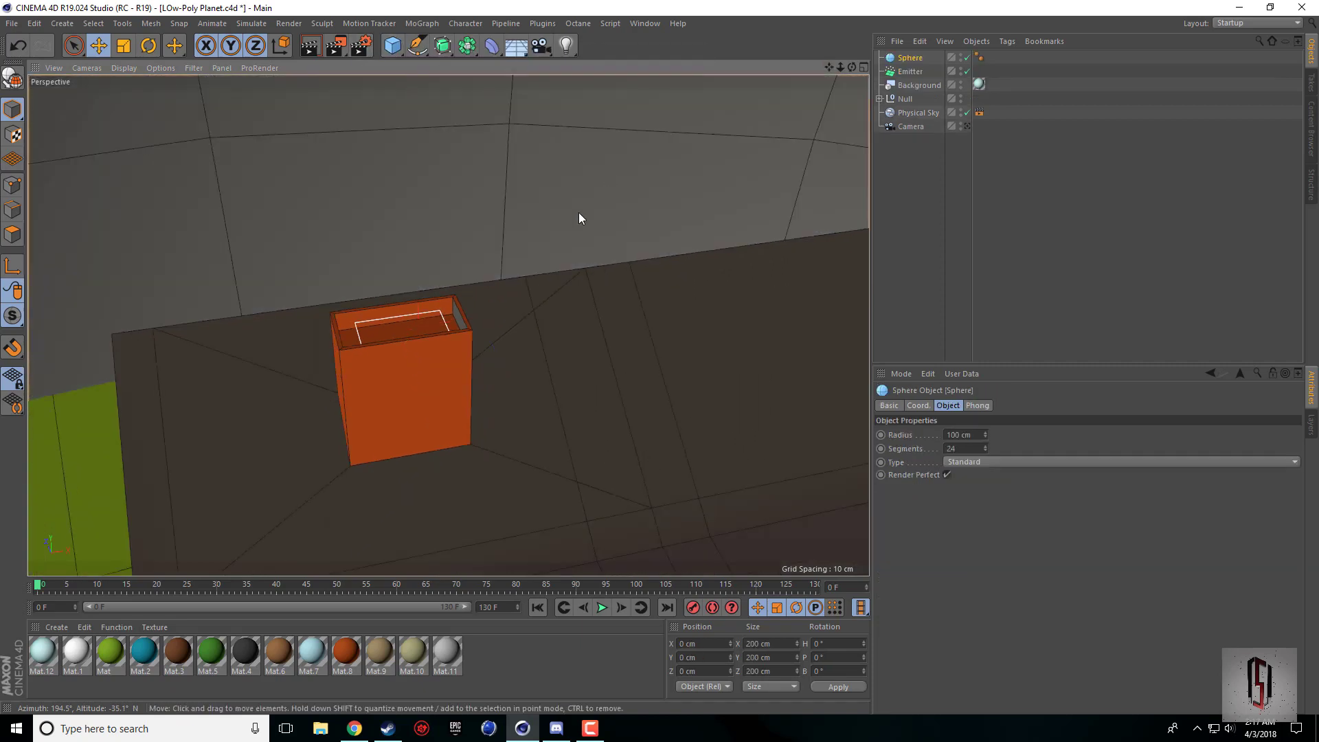
{"action": "double_click", "coordinate": [974, 435]}
{"action": "type", "text": "10"}
{"action": "key", "text": "Return"}
Move the sphere from the origin to sit over the chimney box.
{"action": "middle_click", "coordinate": [555, 438]}
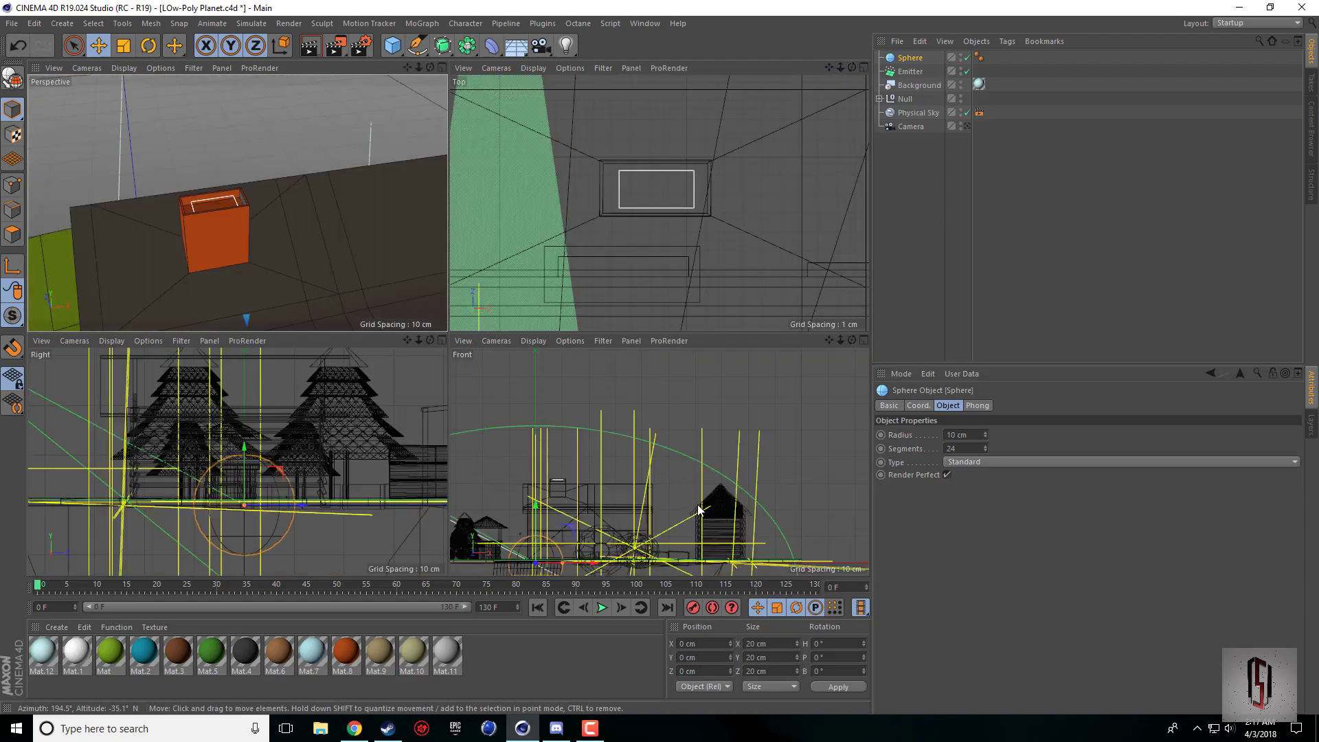
{"action": "left_click_drag", "start_coordinate": [552, 432], "coordinate": [727, 393]}
{"action": "left_click_drag", "start_coordinate": [714, 199], "coordinate": [718, 236]}
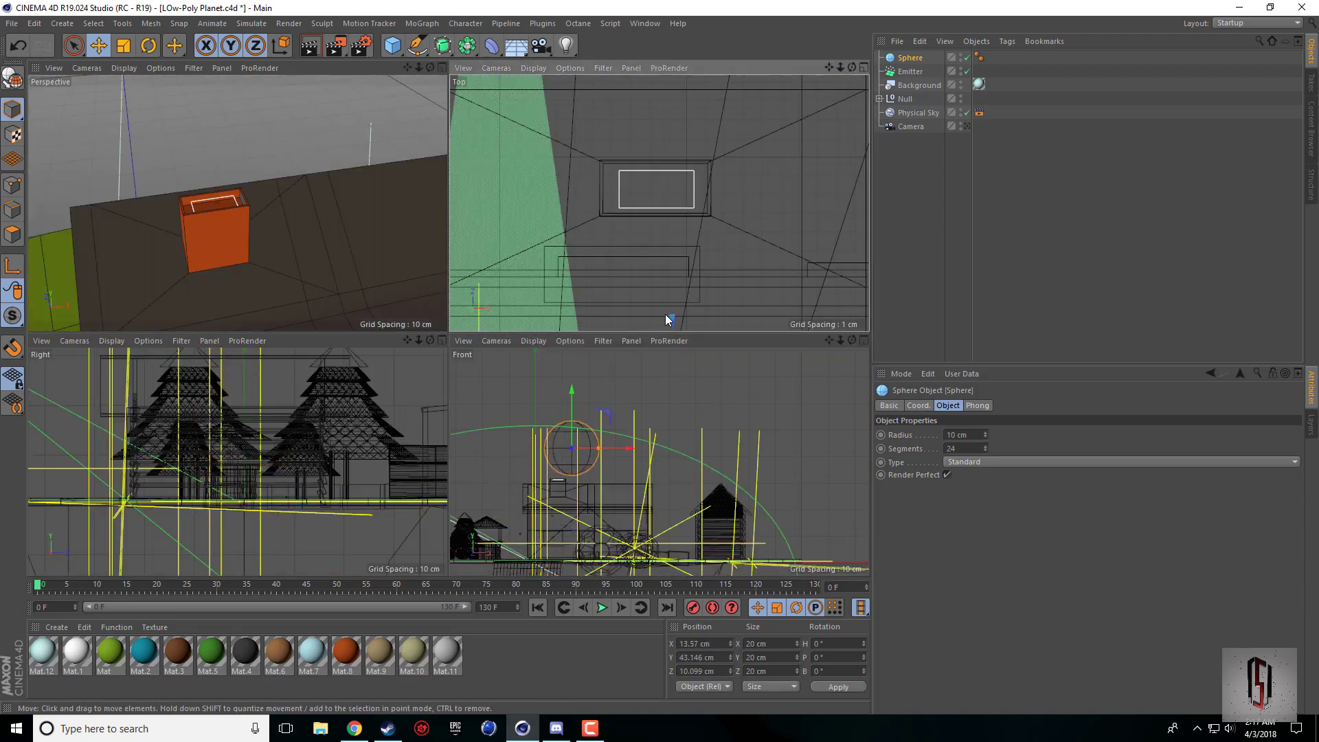
{"action": "left_click_drag", "start_coordinate": [665, 315], "coordinate": [646, 288]}
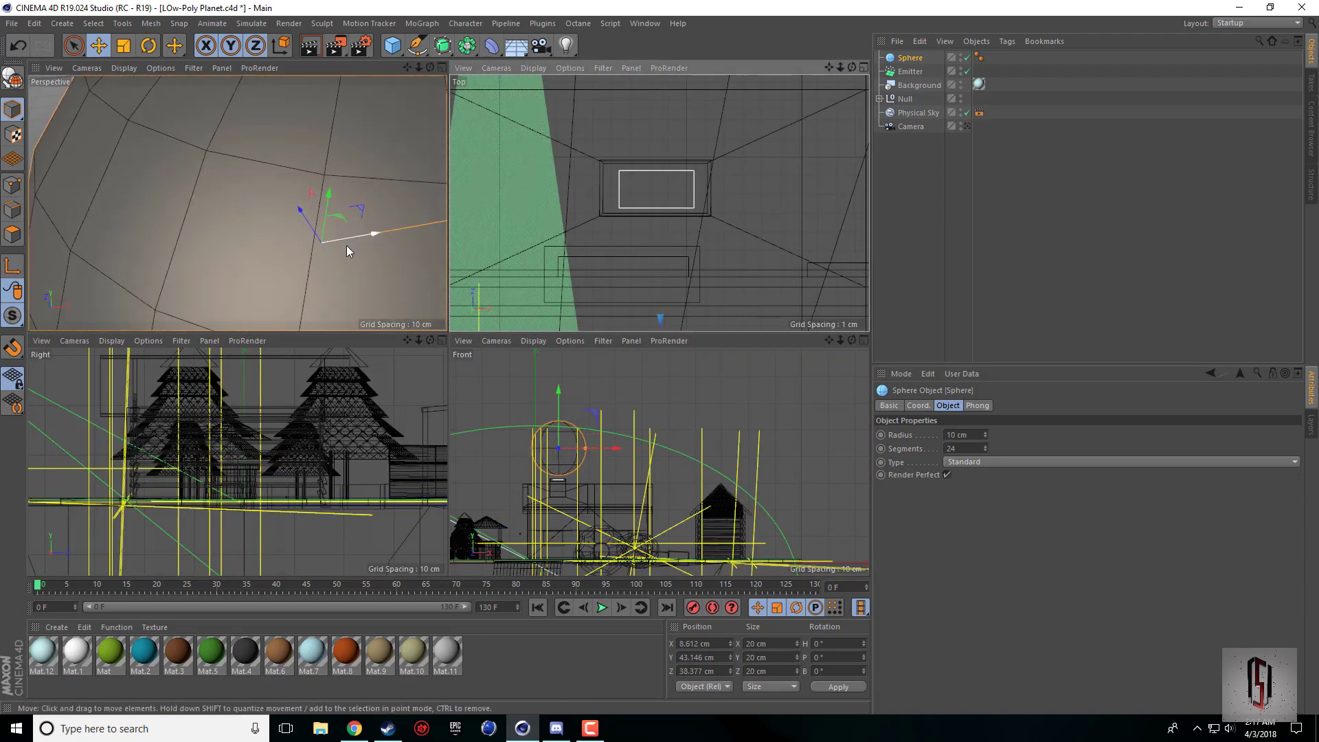
{"action": "scroll", "coordinate": [346, 245], "scroll_direction": "down", "scroll_amount": 5}
{"action": "scroll", "coordinate": [398, 84], "scroll_direction": "up", "scroll_amount": 2}
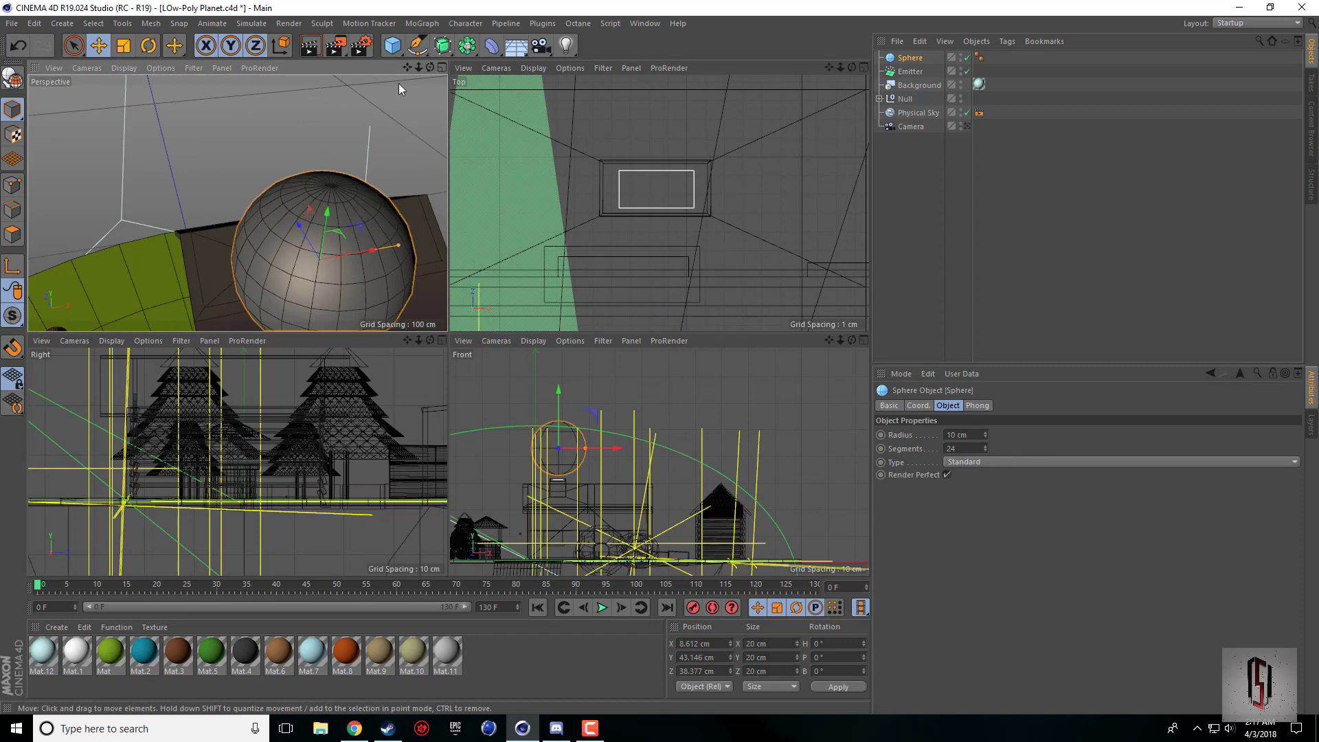
{"action": "middle_click", "coordinate": [373, 156]}
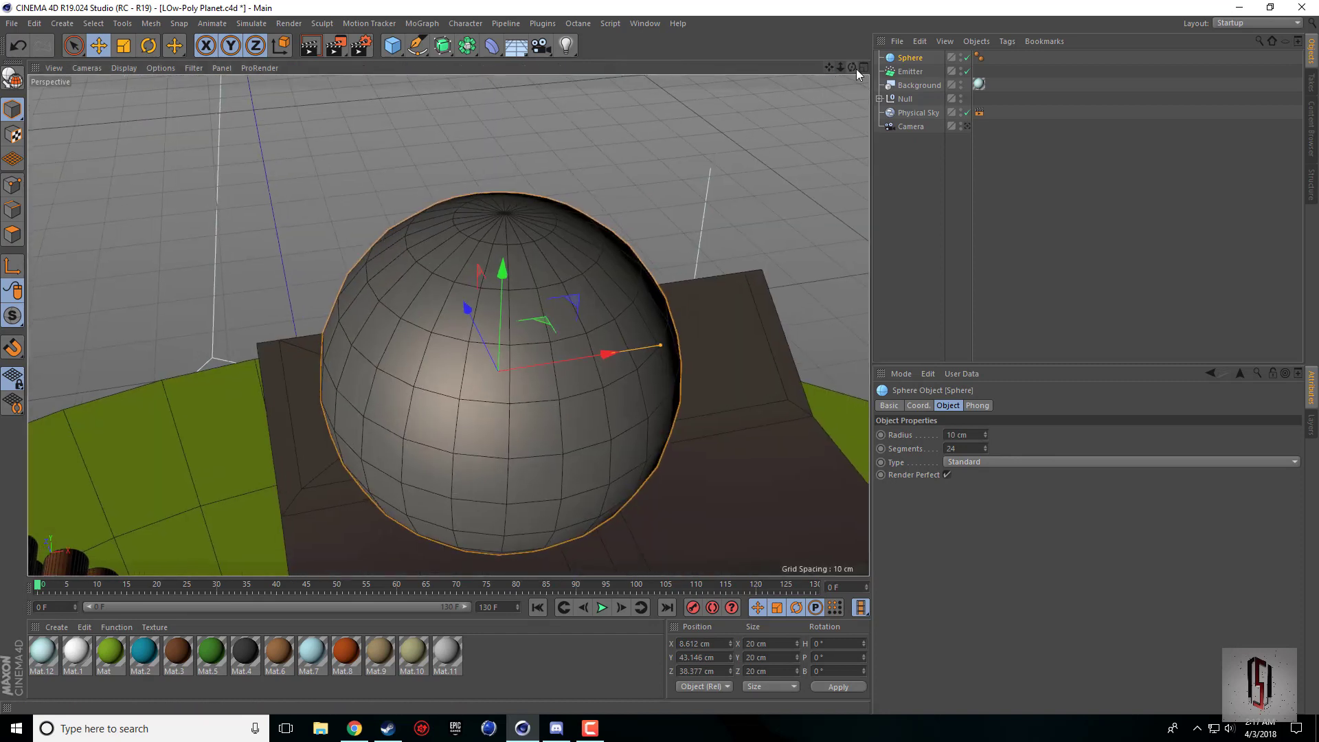
{"action": "left_click_drag", "start_coordinate": [857, 74], "coordinate": [878, 275]}
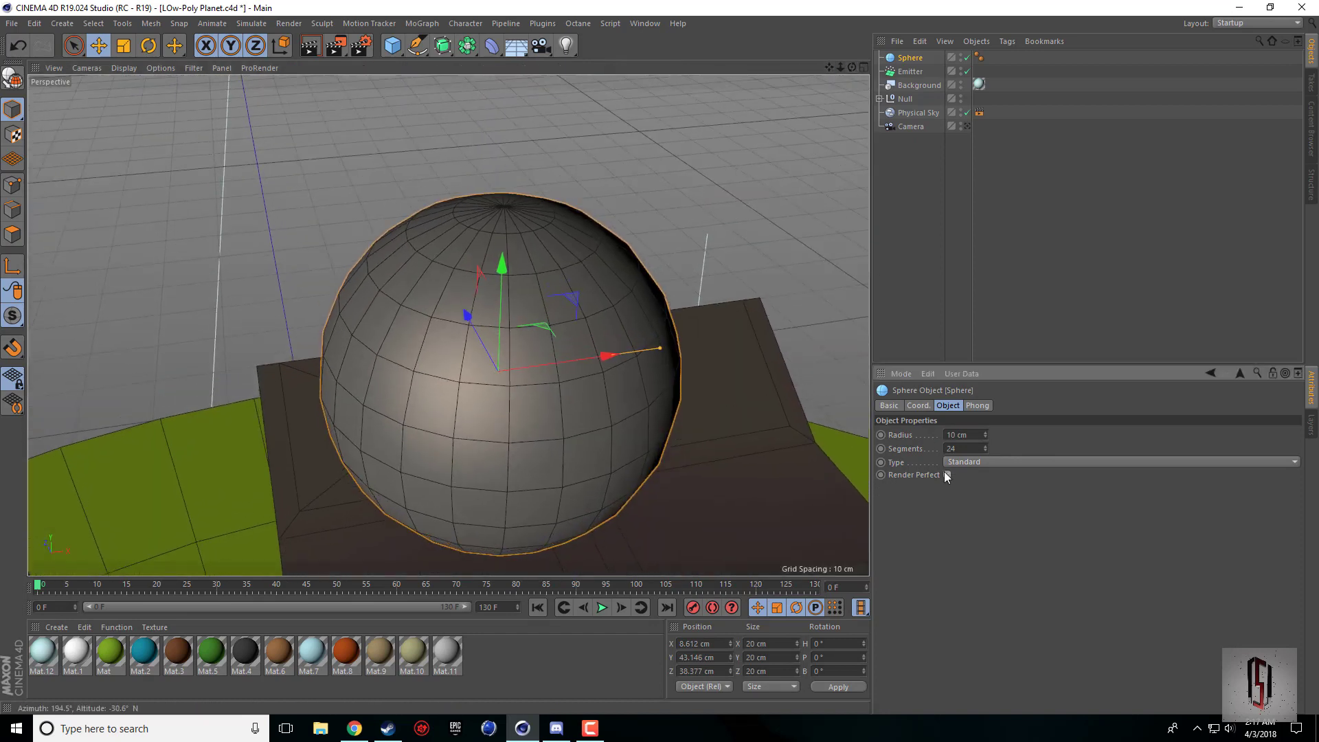
Make the sphere an Icosahedron type with 12 segments.
{"action": "left_click", "coordinate": [963, 465]}
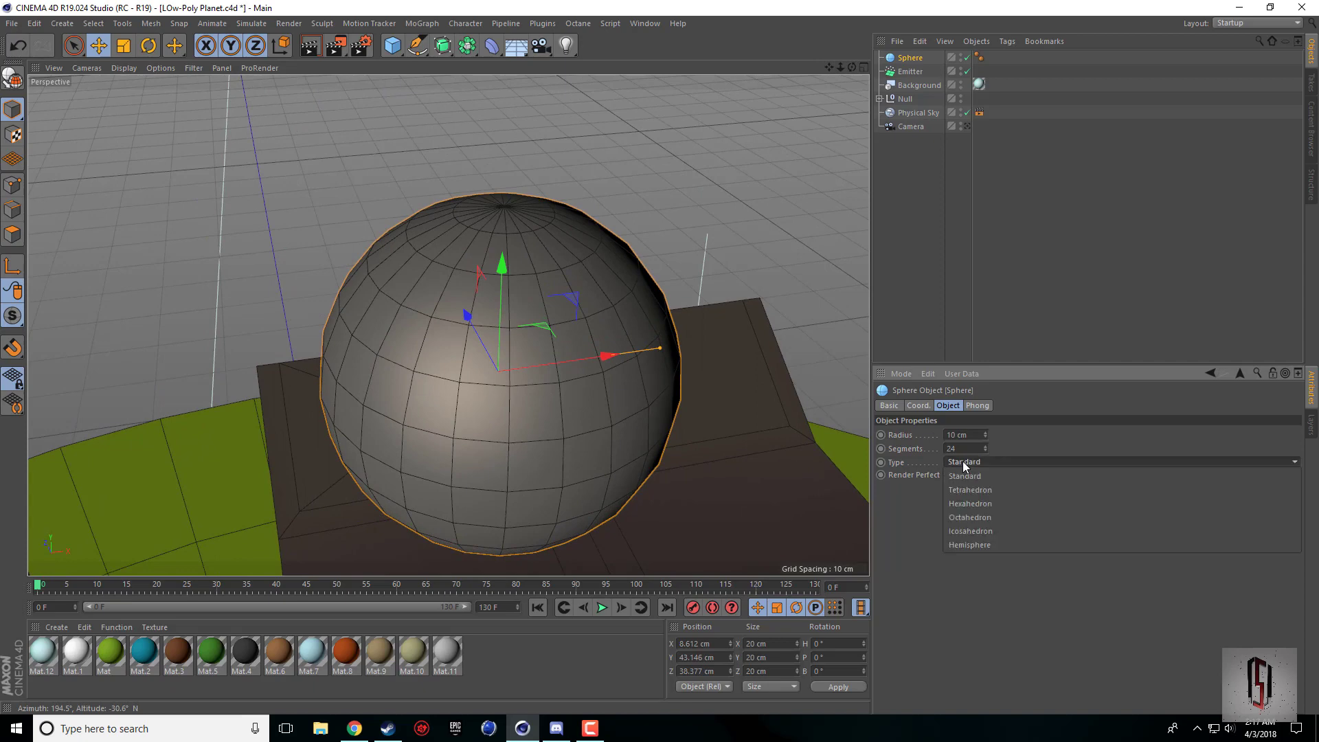
{"action": "left_click", "coordinate": [991, 532]}
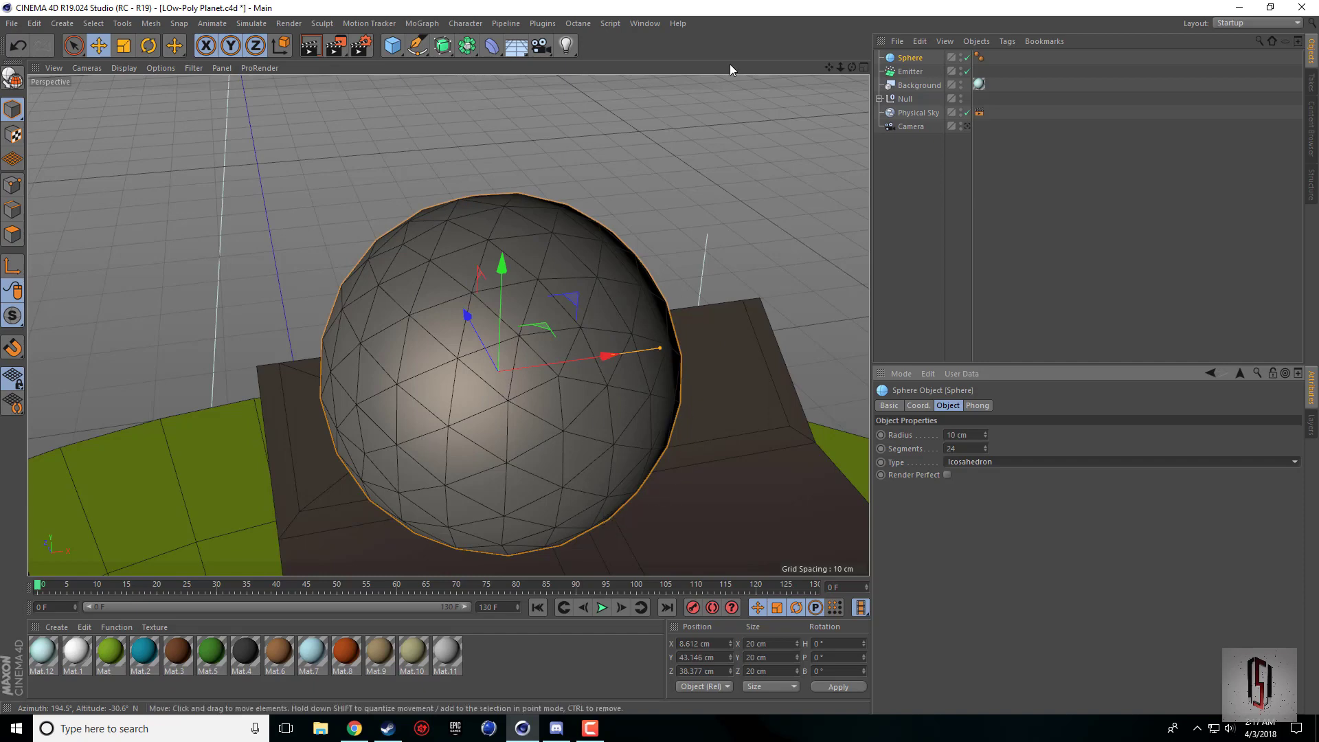
{"action": "left_click_drag", "start_coordinate": [852, 67], "coordinate": [841, 100]}
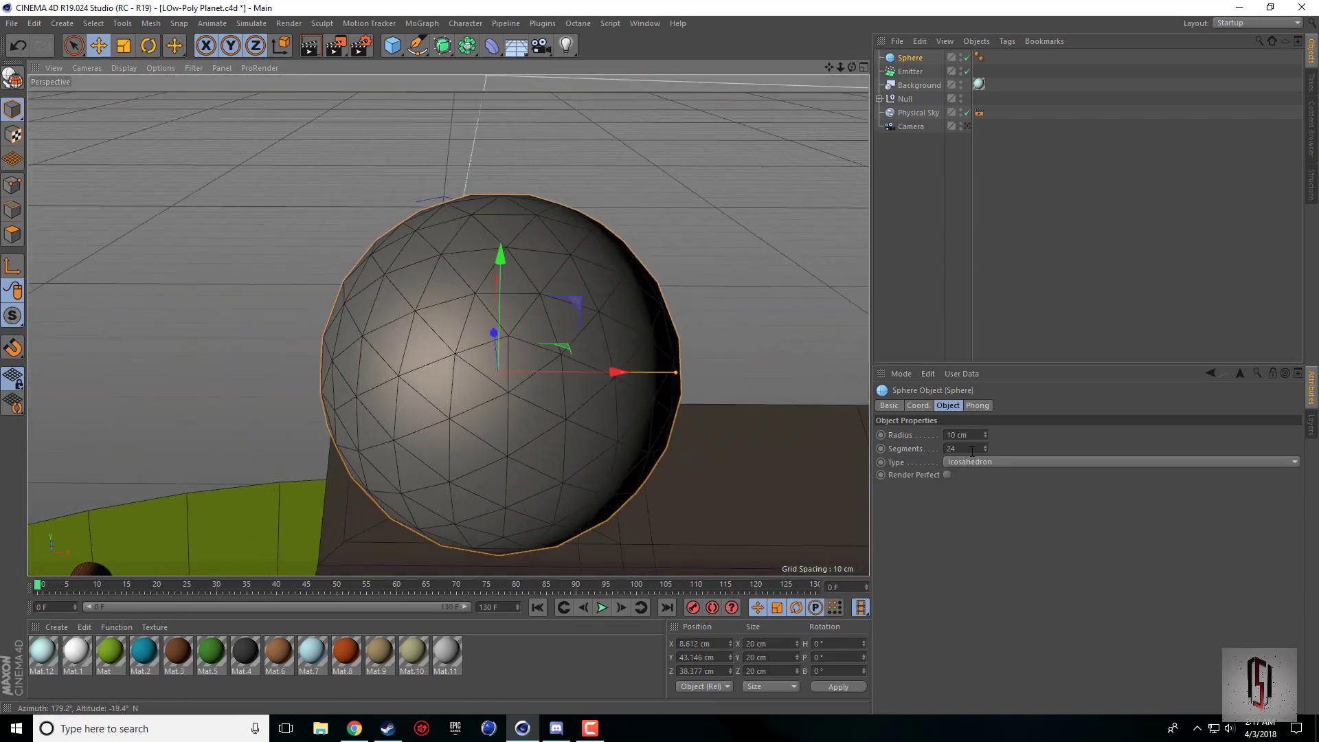
{"action": "mouse_move", "coordinate": [985, 450]}
{"action": "left_mouse_down"}
{"action": "mouse_move", "coordinate": [985, 495]}
{"action": "mouse_move", "coordinate": [986, 457]}
{"action": "mouse_move", "coordinate": [985, 471]}
{"action": "left_mouse_up"}
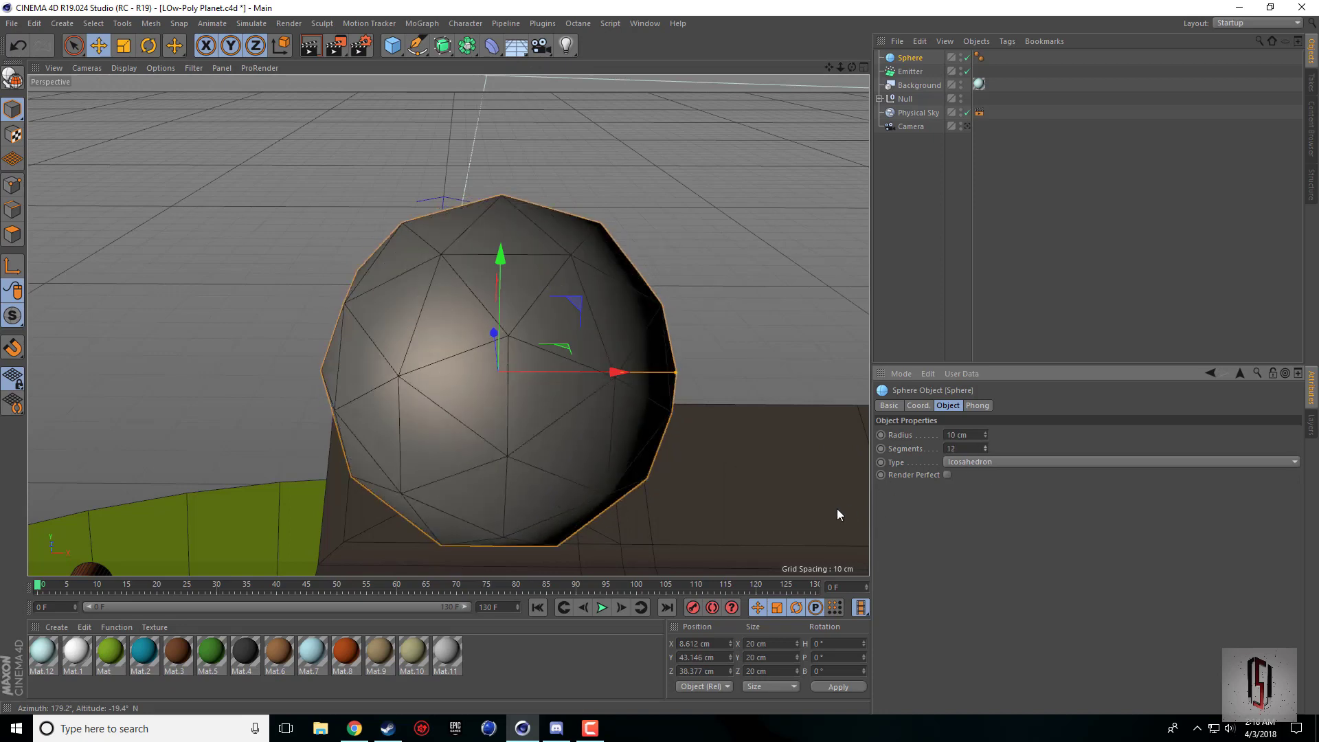
Delete the sphere's Phong tag for flat facets and render a region preview around it.
{"action": "left_click", "coordinate": [979, 58]}
{"action": "key", "text": "Delete"}
{"action": "left_click", "coordinate": [1011, 217]}
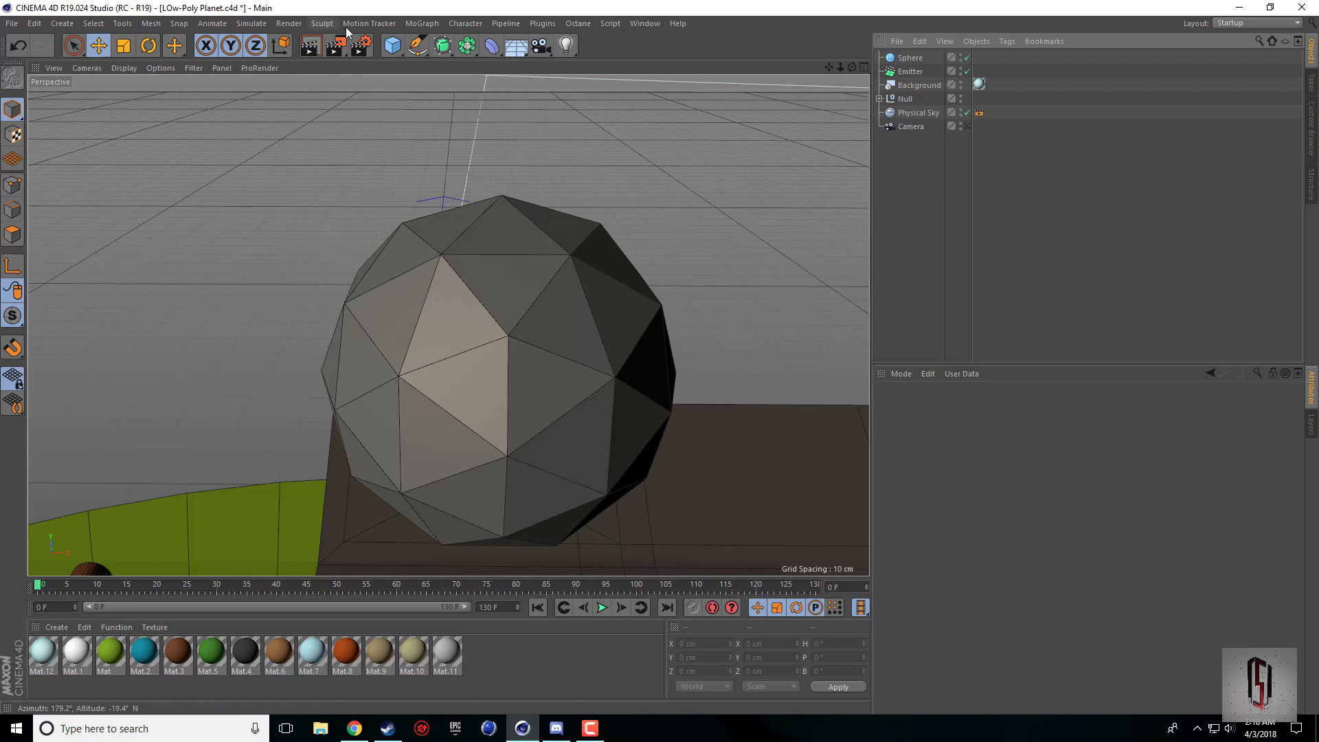
{"action": "left_click", "coordinate": [369, 24]}
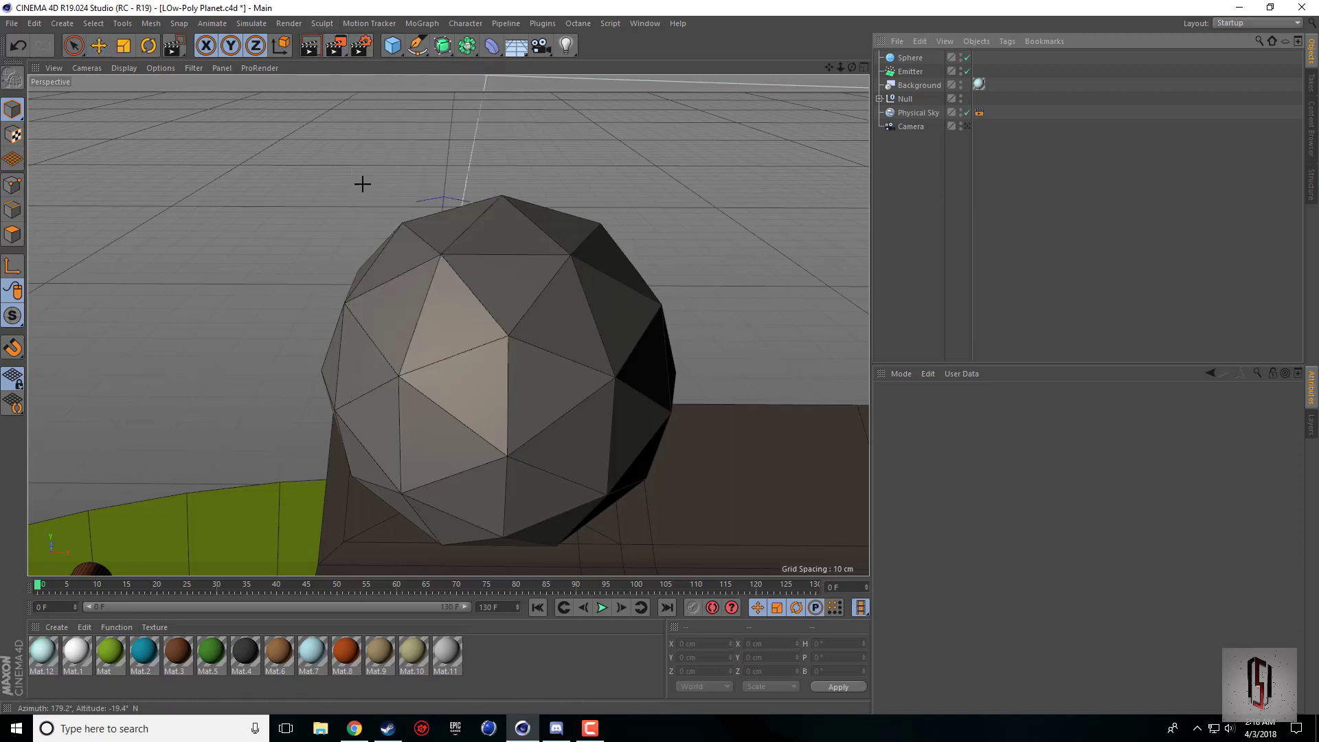
{"action": "left_click", "coordinate": [411, 218]}
{"action": "left_click_drag", "start_coordinate": [321, 165], "coordinate": [696, 438]}
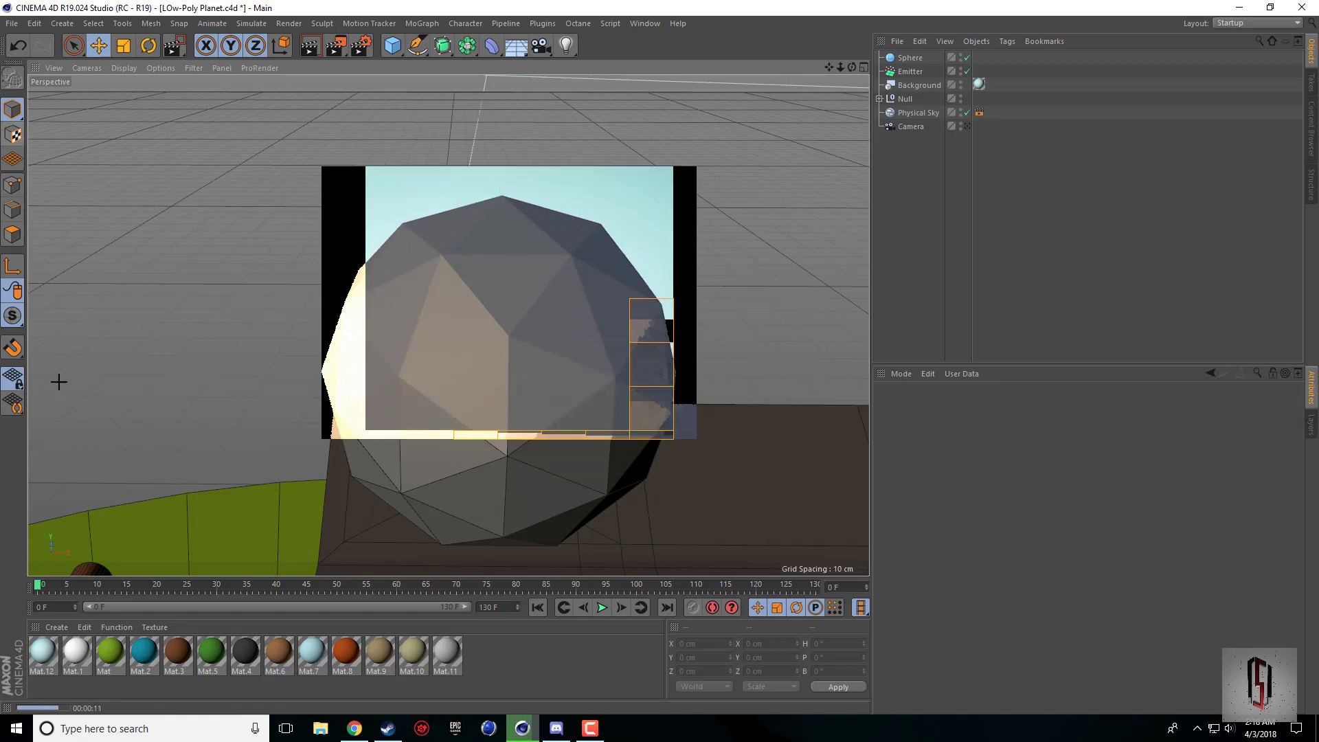
Apply the white Mat.1 material to the sphere and check its colour in the Material Editor.
{"action": "left_click_drag", "start_coordinate": [71, 657], "coordinate": [446, 374]}
{"action": "double_click", "coordinate": [75, 652]}
{"action": "left_click", "coordinate": [235, 238]}
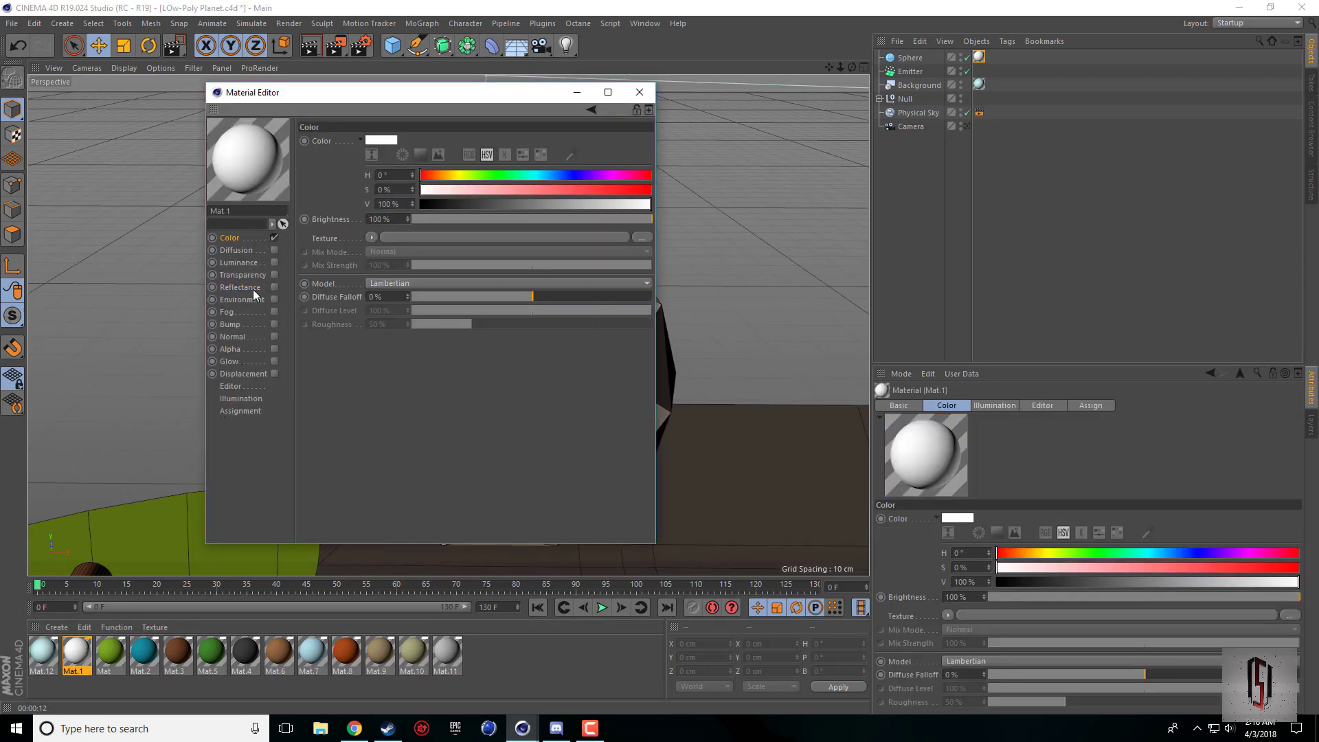
{"action": "left_click", "coordinate": [420, 155]}
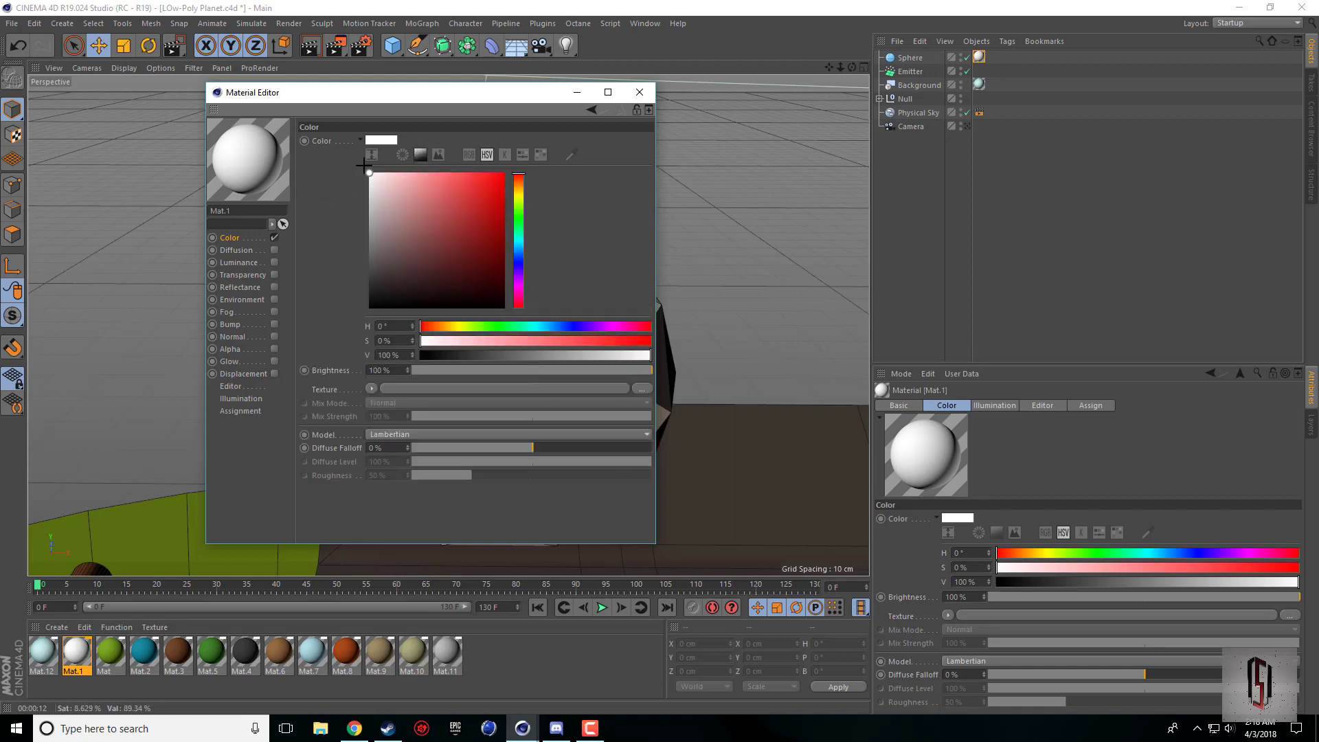
{"action": "left_click", "coordinate": [640, 92]}
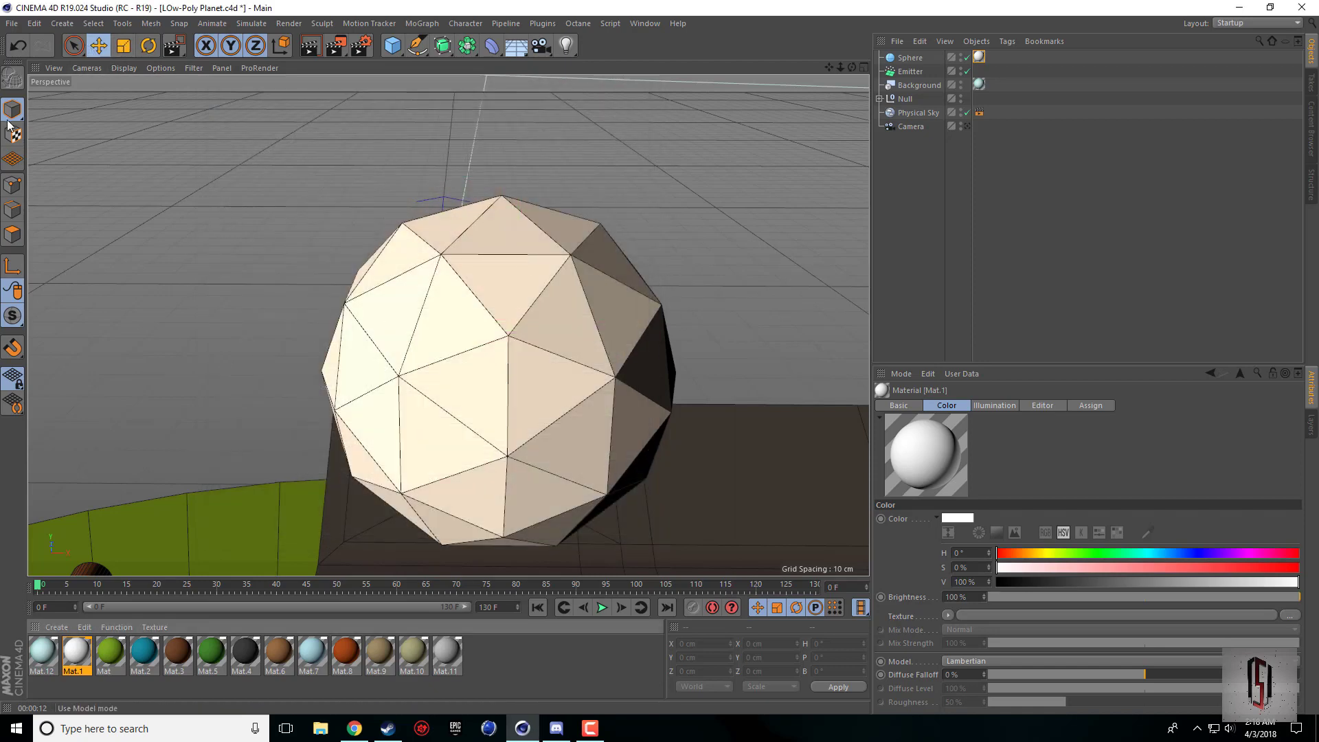
Set the sphere's radius to 2 cm.
{"action": "left_click", "coordinate": [910, 58]}
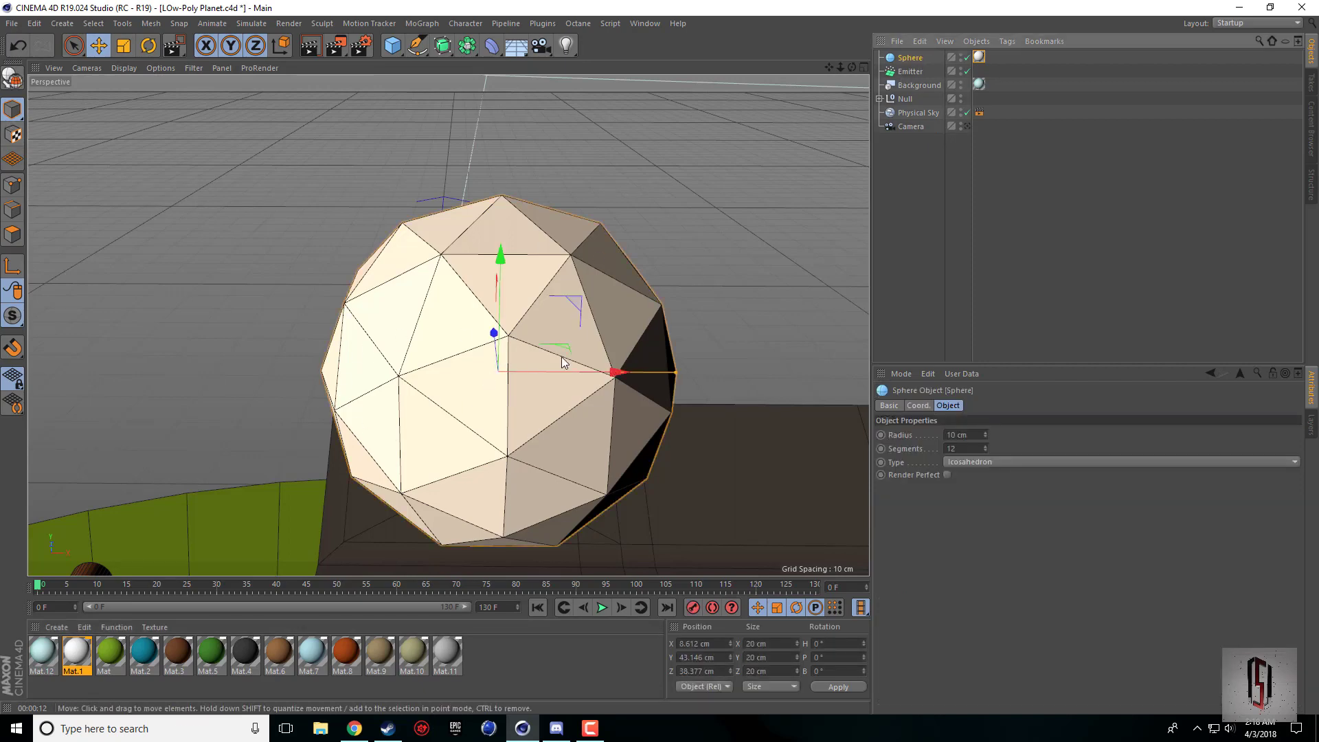
{"action": "left_click", "coordinate": [974, 435]}
{"action": "type", "text": "2"}
{"action": "key", "text": "Return"}
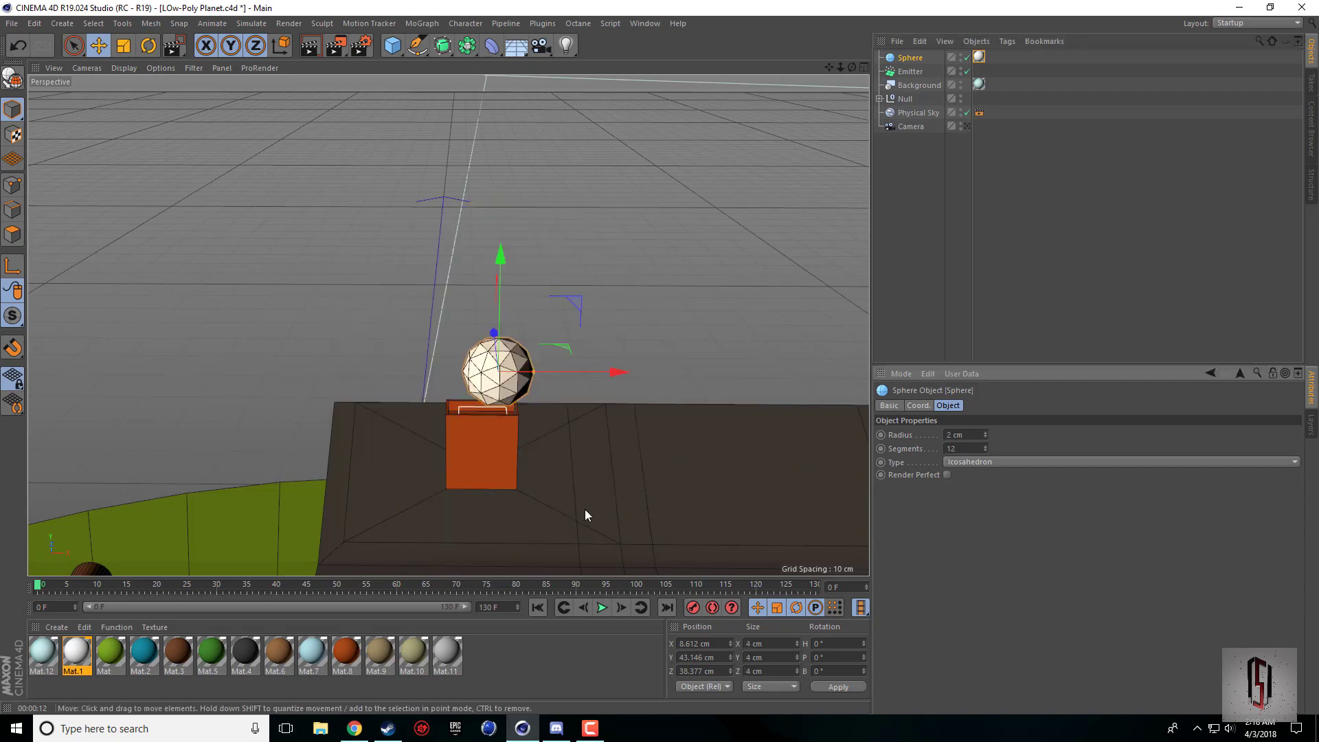
Lower the sphere down onto the chimney box in the Front view.
{"action": "scroll", "coordinate": [526, 395], "scroll_direction": "up", "scroll_amount": 4}
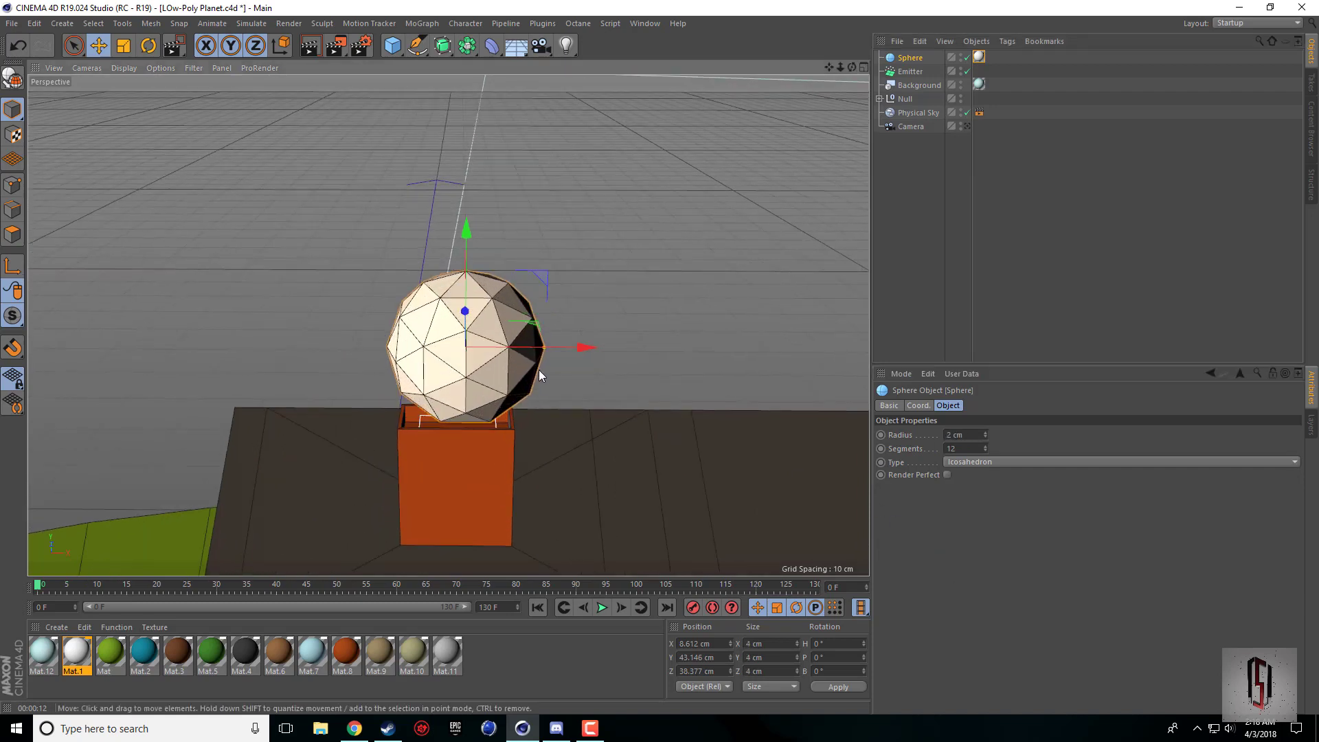
{"action": "left_click_drag", "start_coordinate": [850, 66], "coordinate": [656, 192]}
{"action": "middle_click", "coordinate": [678, 282]}
{"action": "left_click_drag", "start_coordinate": [557, 407], "coordinate": [554, 424]}
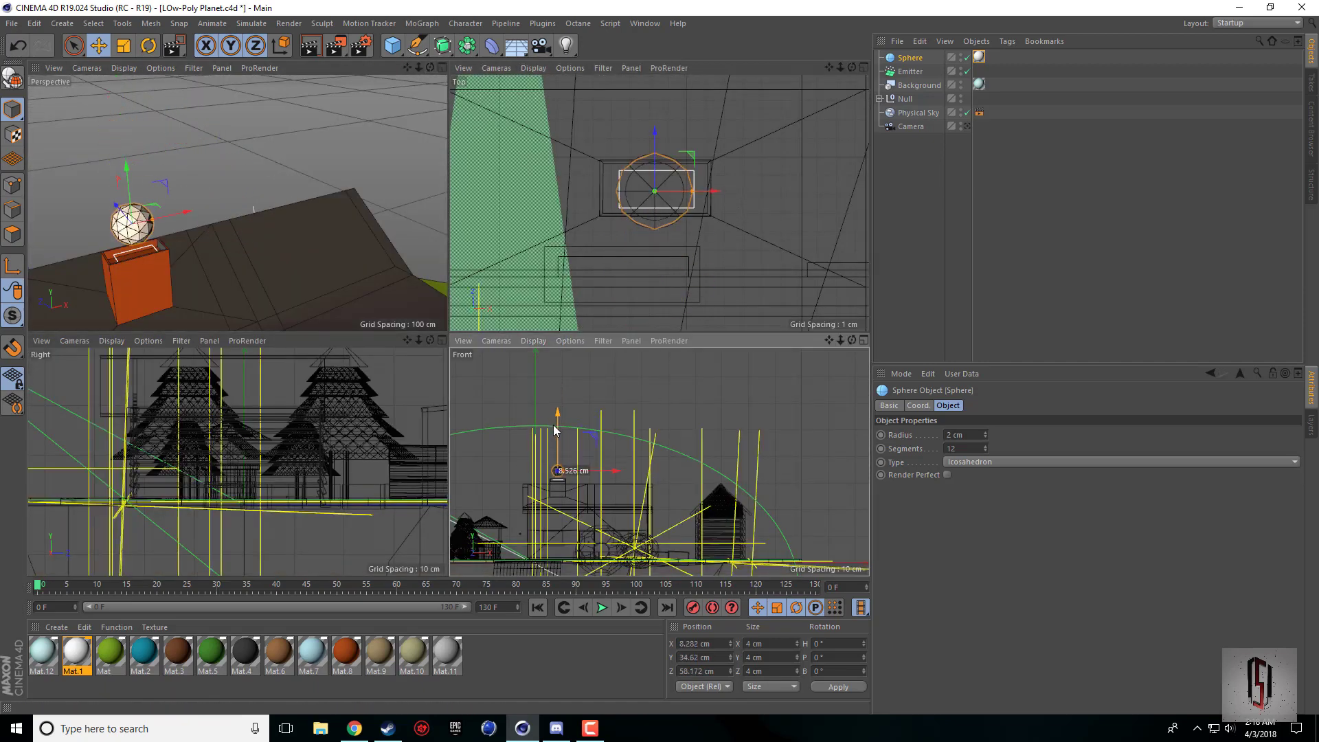
{"action": "middle_click", "coordinate": [121, 243]}
{"action": "scroll", "coordinate": [274, 353], "scroll_direction": "up", "scroll_amount": 3}
{"action": "scroll", "coordinate": [588, 232], "scroll_direction": "down", "scroll_amount": 2}
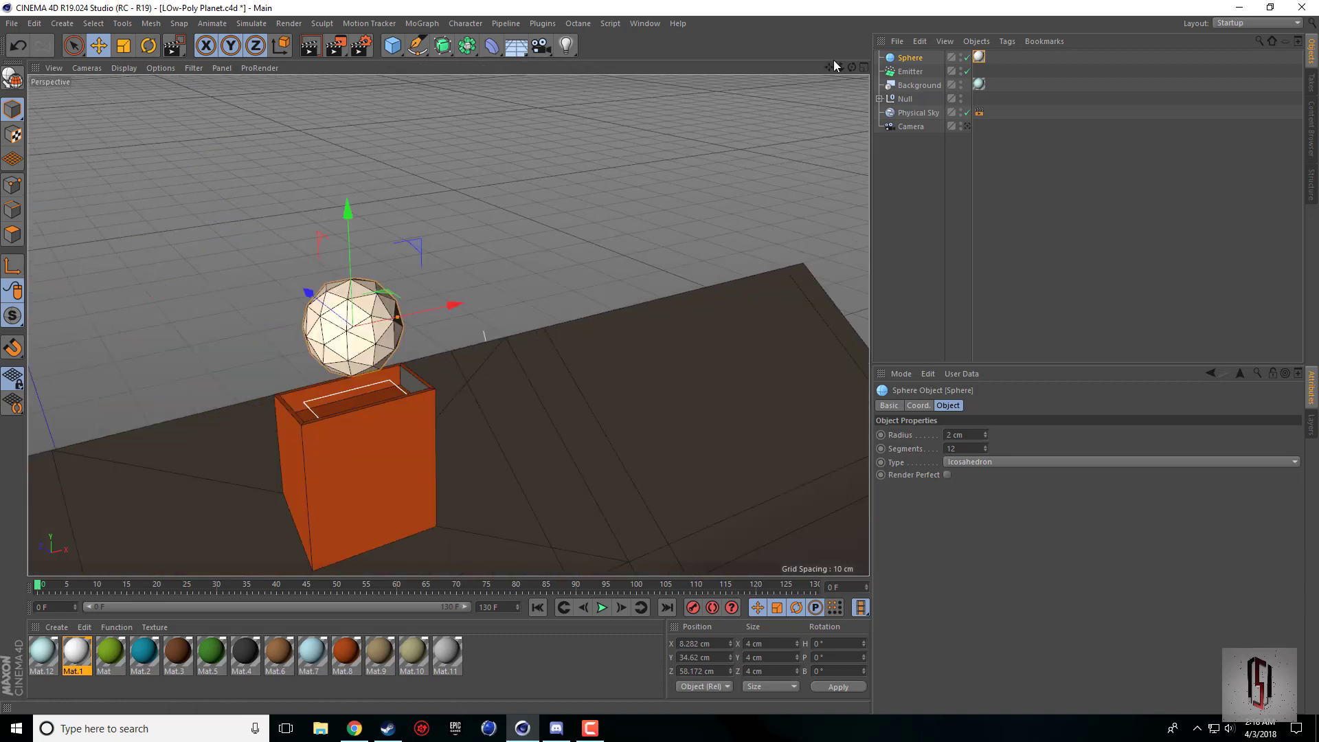
{"action": "mouse_move", "coordinate": [834, 60]}
{"action": "left_mouse_down"}
{"action": "mouse_move", "coordinate": [848, 61]}
{"action": "mouse_move", "coordinate": [832, 67]}
{"action": "left_mouse_up"}
{"action": "scroll", "coordinate": [397, 369], "scroll_direction": "up", "scroll_amount": 2}
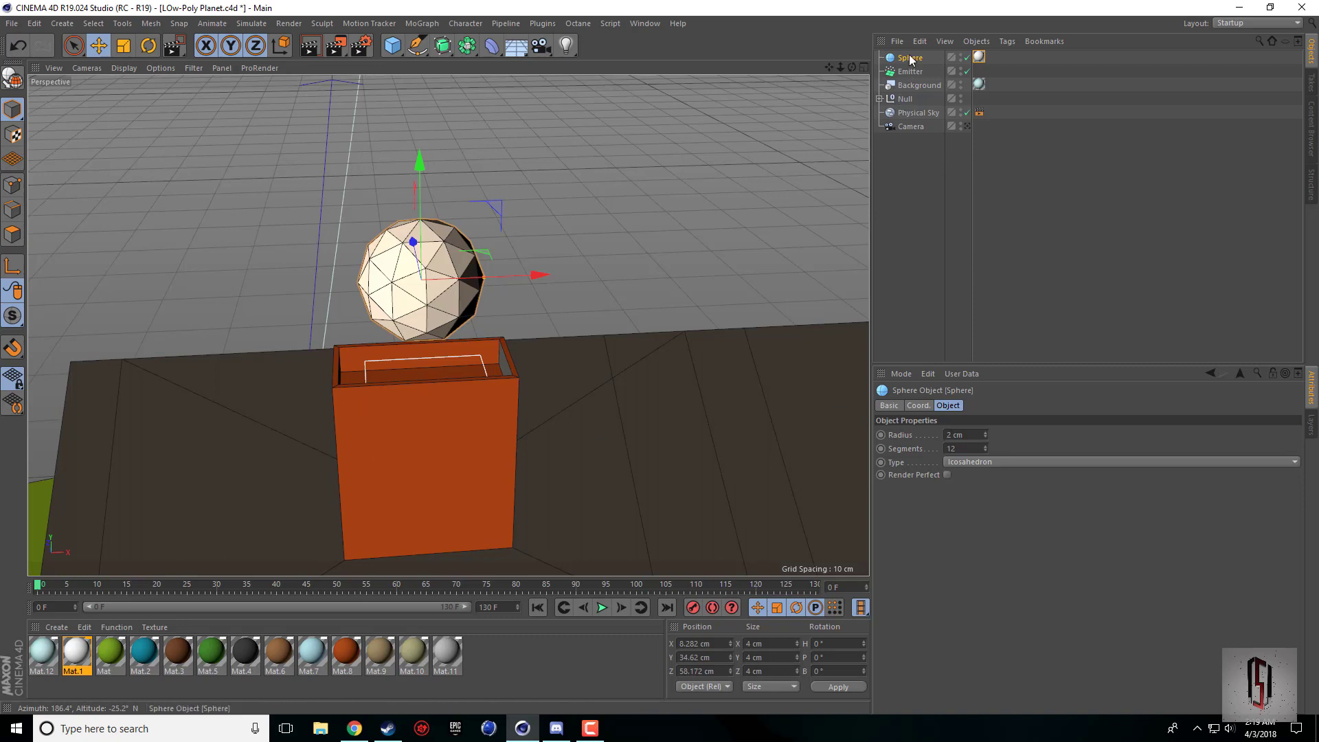
Shrink the radius to 0.75 cm, sink the sphere into the chimney and parent it under Emitter.
{"action": "double_click", "coordinate": [962, 434]}
{"action": "type", "text": "21"}
{"action": "key", "text": "Return"}
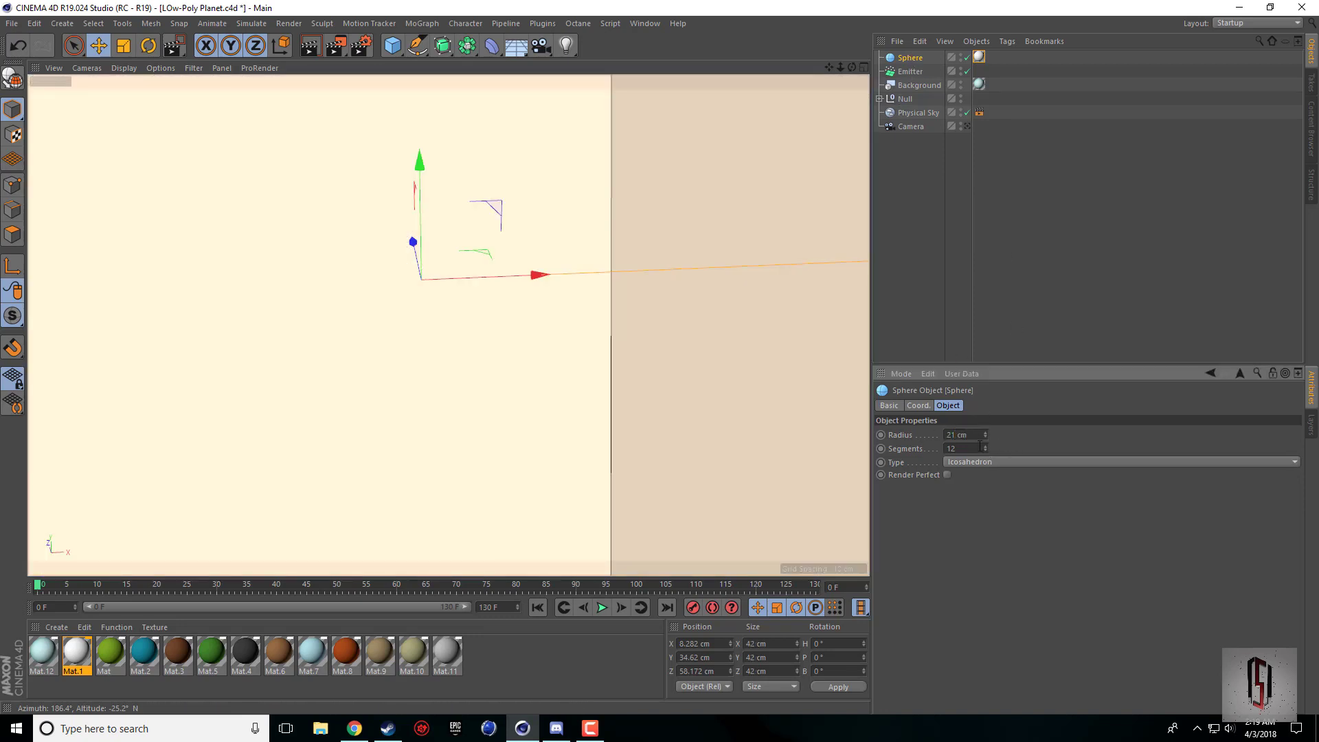
{"action": "double_click", "coordinate": [965, 434]}
{"action": "type", "text": "1"}
{"action": "key", "text": "Return"}
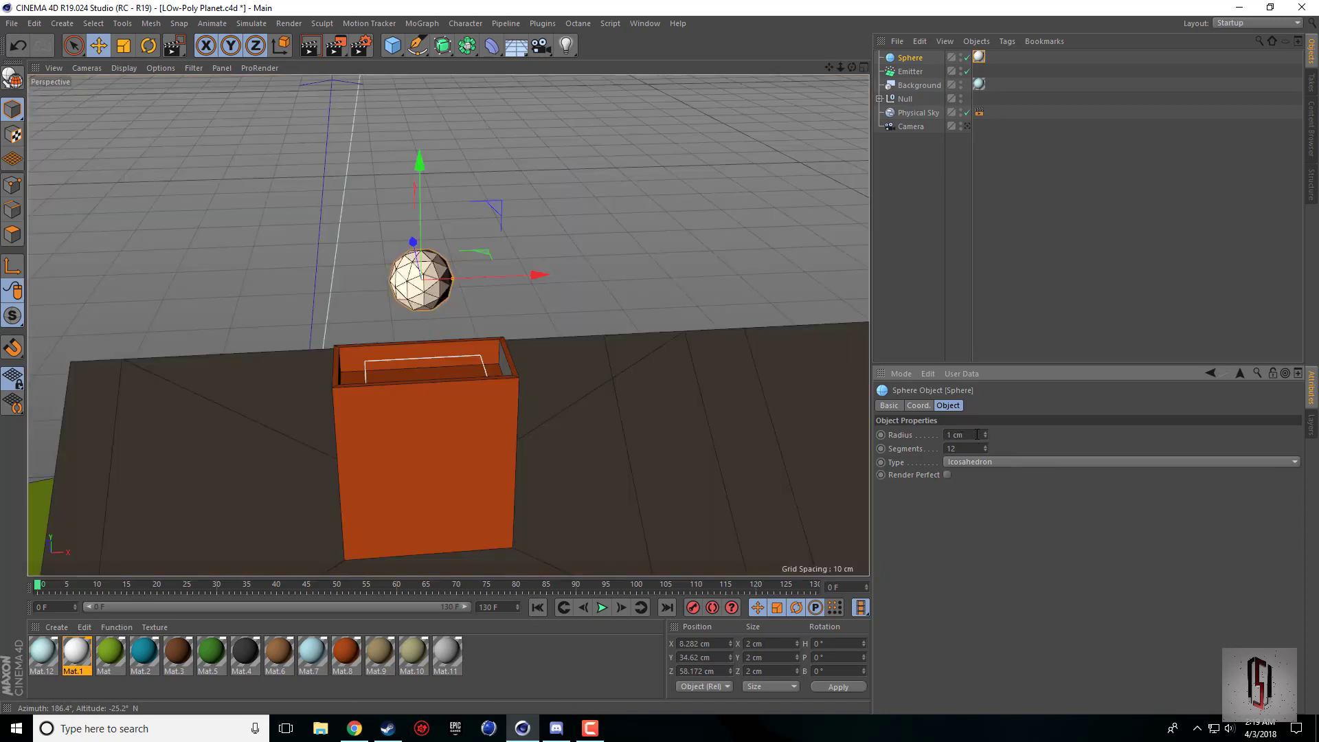
{"action": "double_click", "coordinate": [977, 434]}
{"action": "type", "text": "0.75"}
{"action": "key", "text": "Return"}
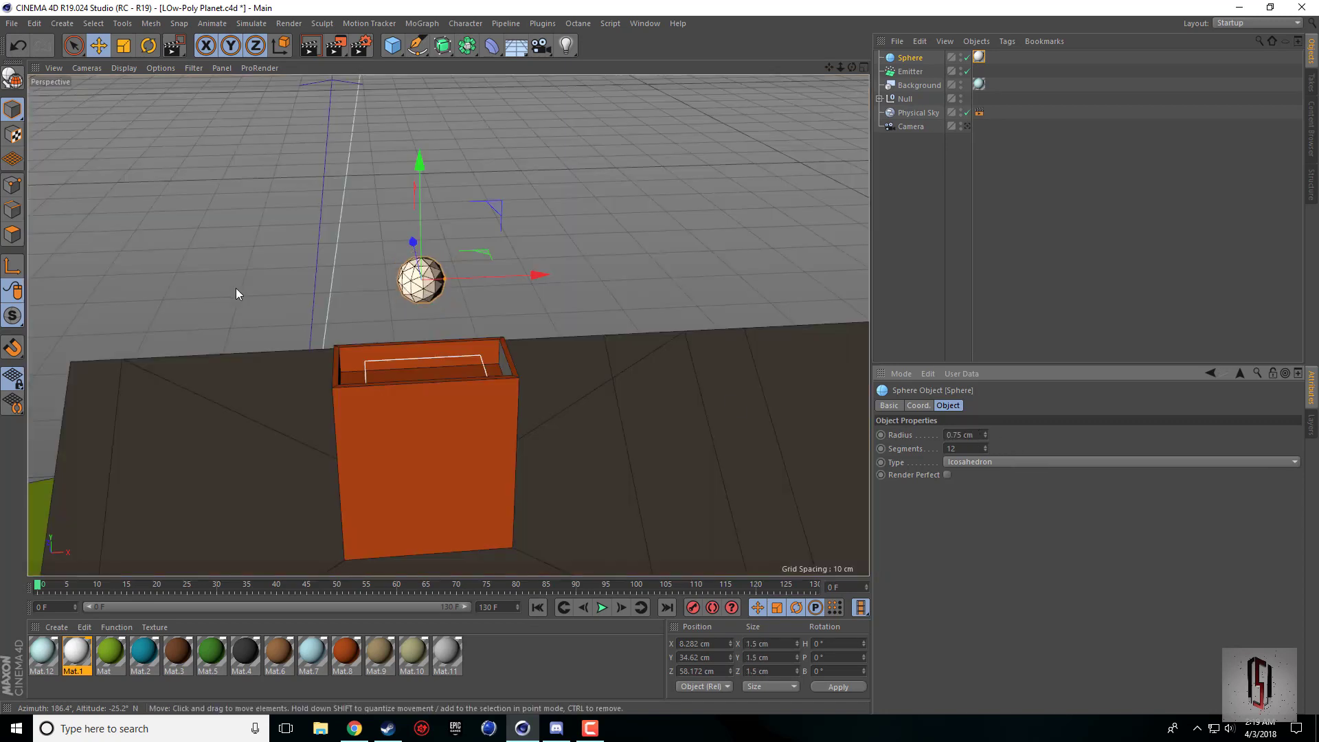
{"action": "left_click_drag", "start_coordinate": [420, 201], "coordinate": [422, 281]}
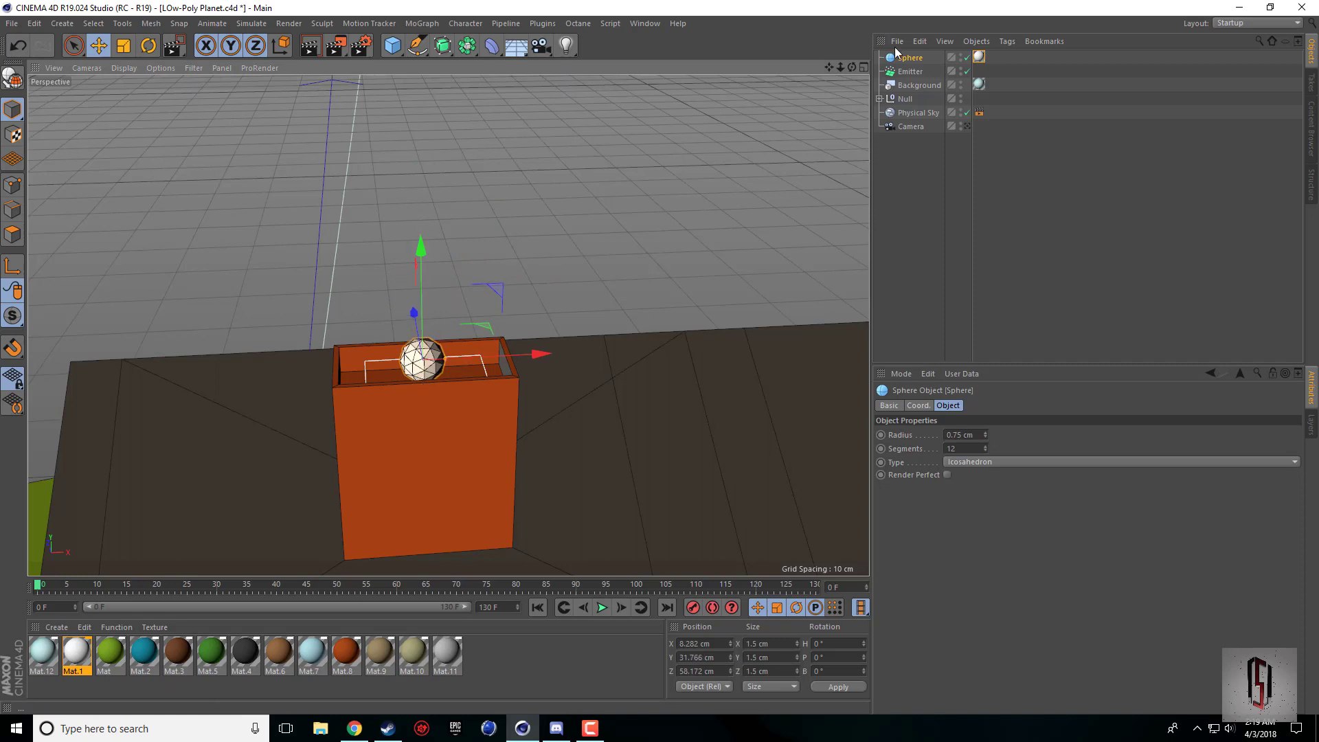
{"action": "left_click_drag", "start_coordinate": [913, 74], "coordinate": [912, 73]}
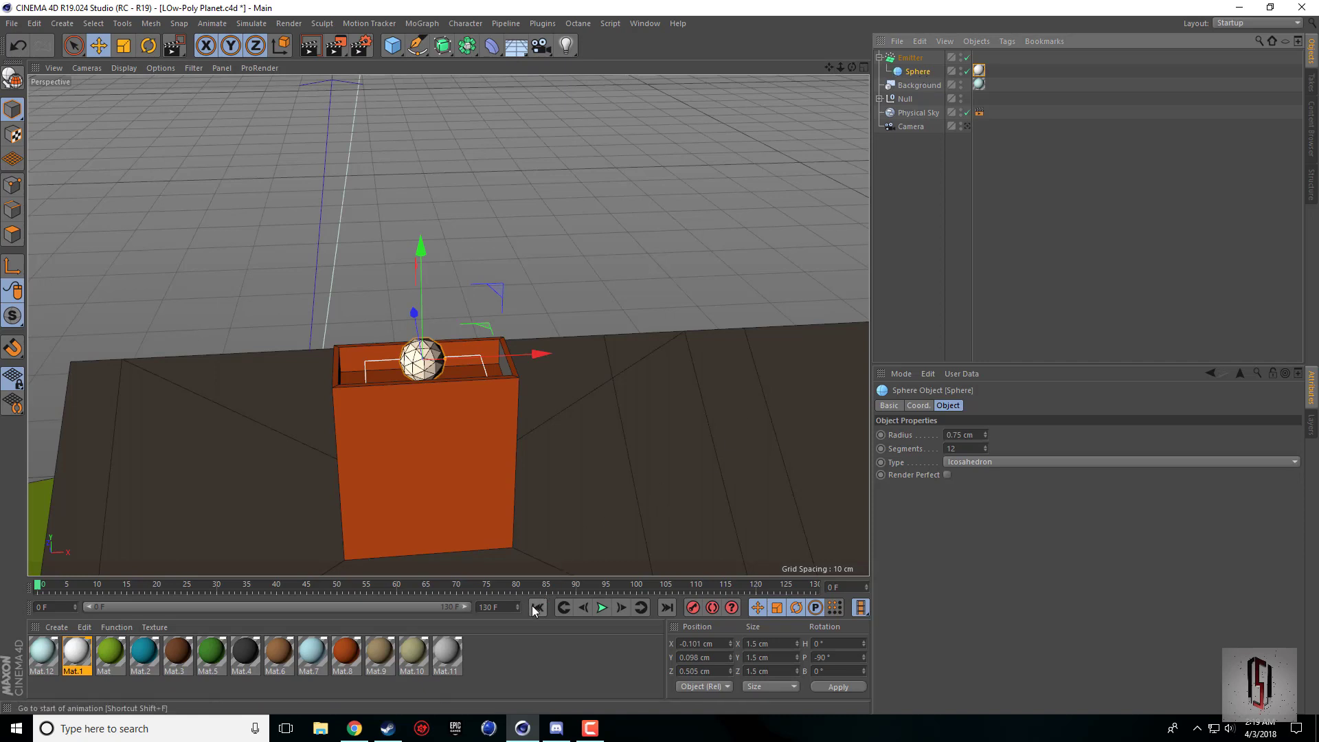
Tick Show Objects on the Emitter's Particle tab and replay to see spheres rising.
{"action": "left_click", "coordinate": [601, 607]}
{"action": "left_click", "coordinate": [601, 607]}
{"action": "left_click", "coordinate": [910, 58]}
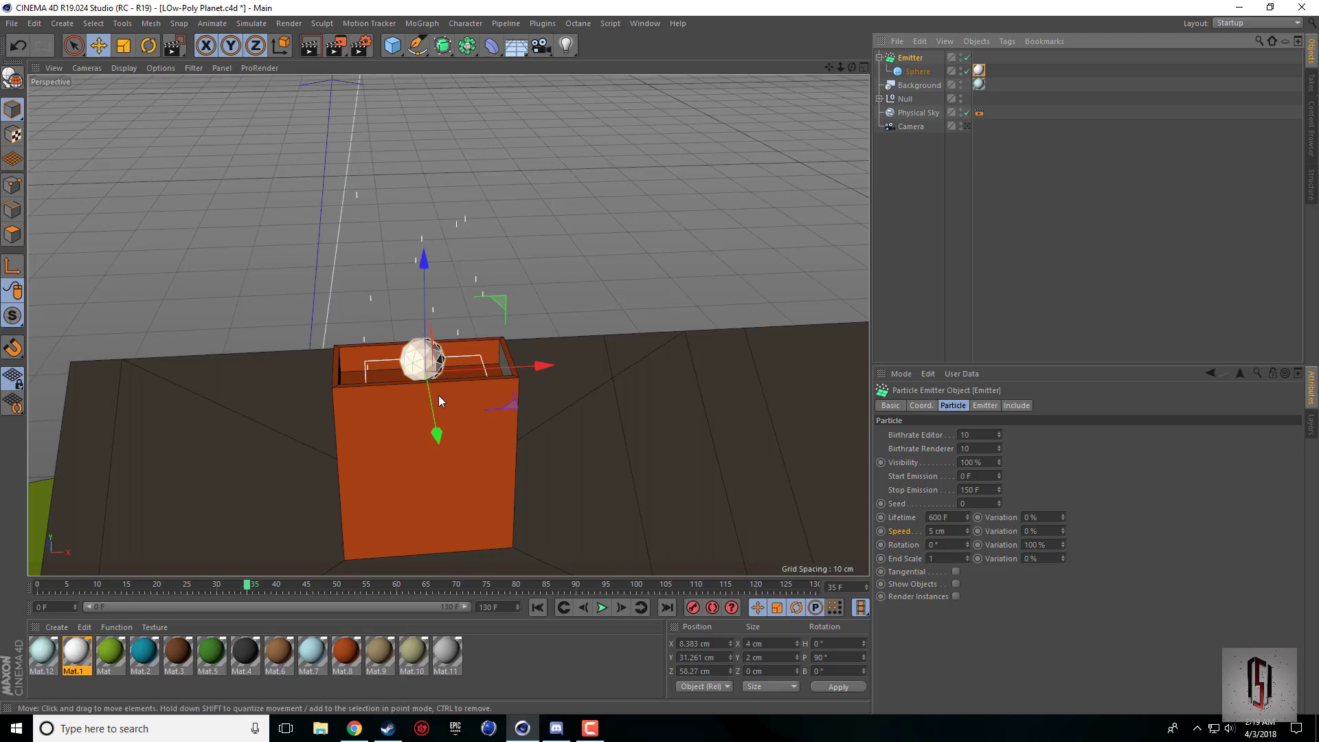
{"action": "left_click", "coordinate": [956, 584]}
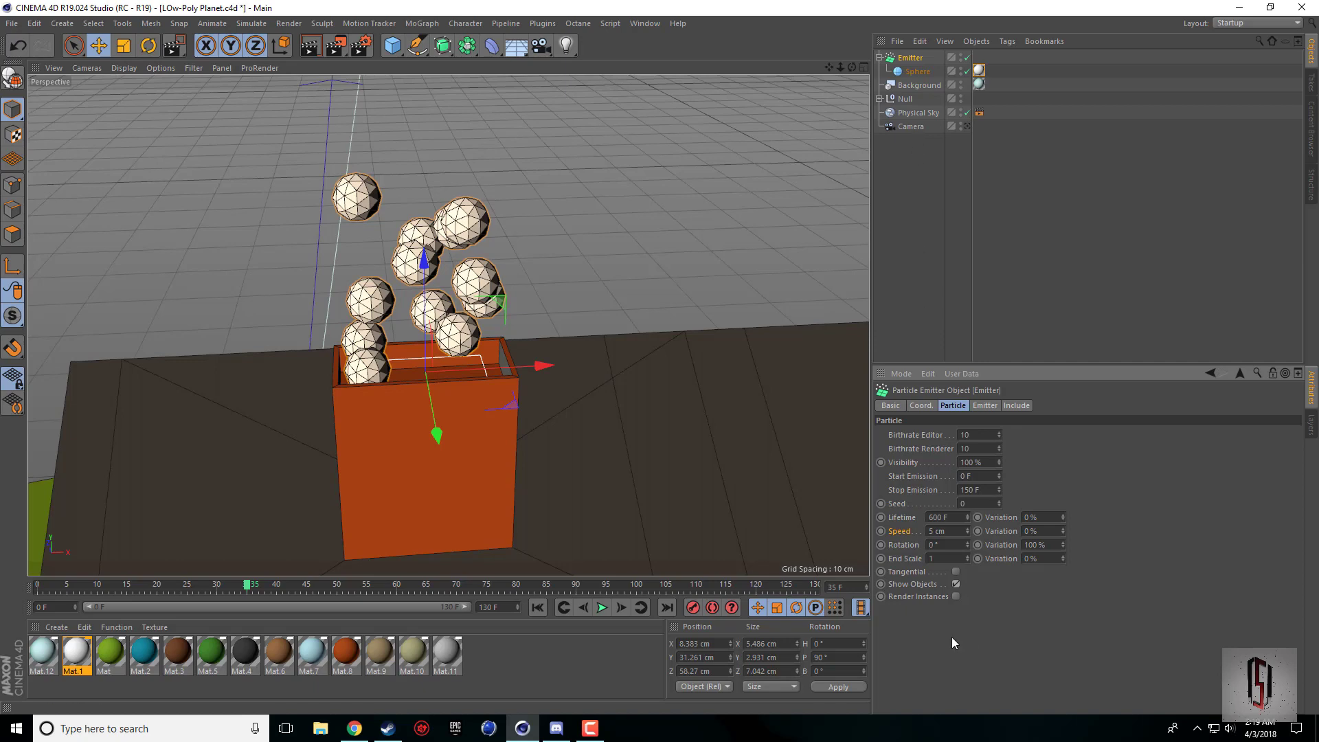
{"action": "key", "text": "shift+f"}
{"action": "left_click", "coordinate": [601, 607]}
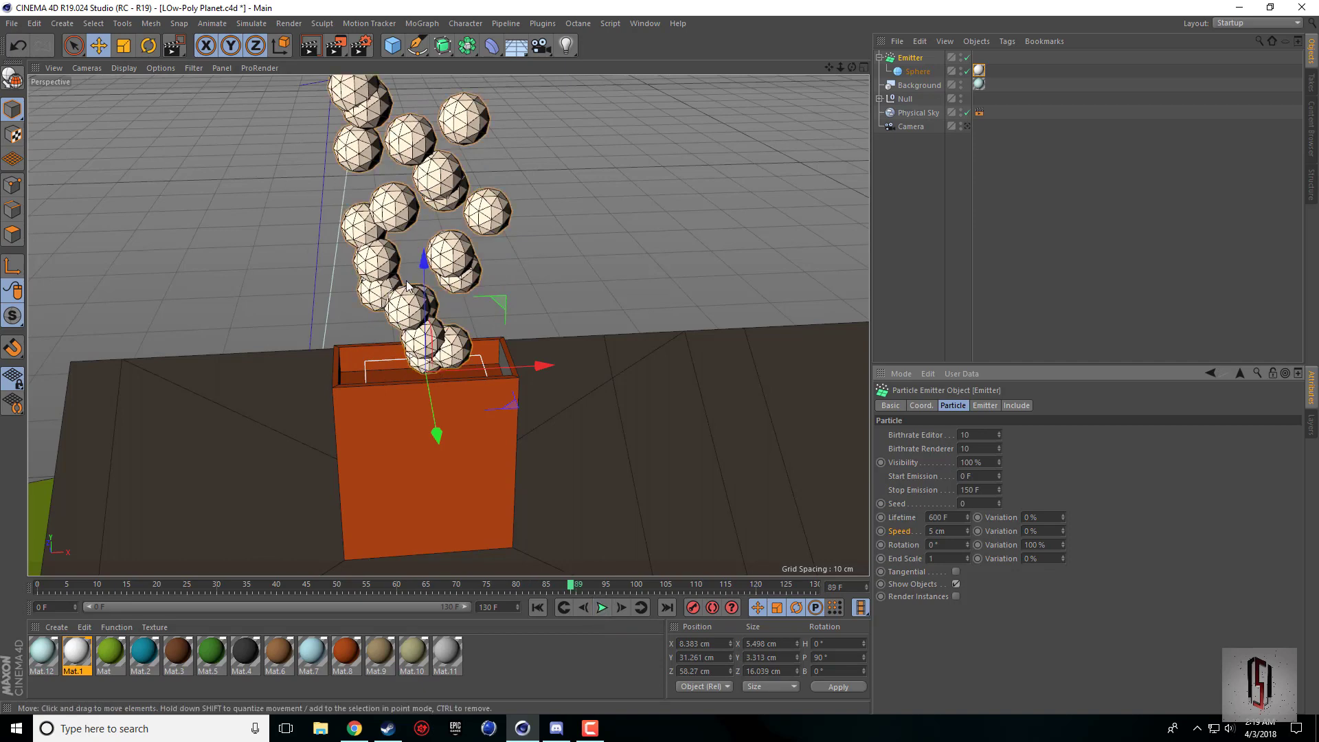
Reduce the emitter X-Size to 3 cm and replay the emission up to frame 70.
{"action": "left_click", "coordinate": [986, 406]}
{"action": "left_click", "coordinate": [995, 451]}
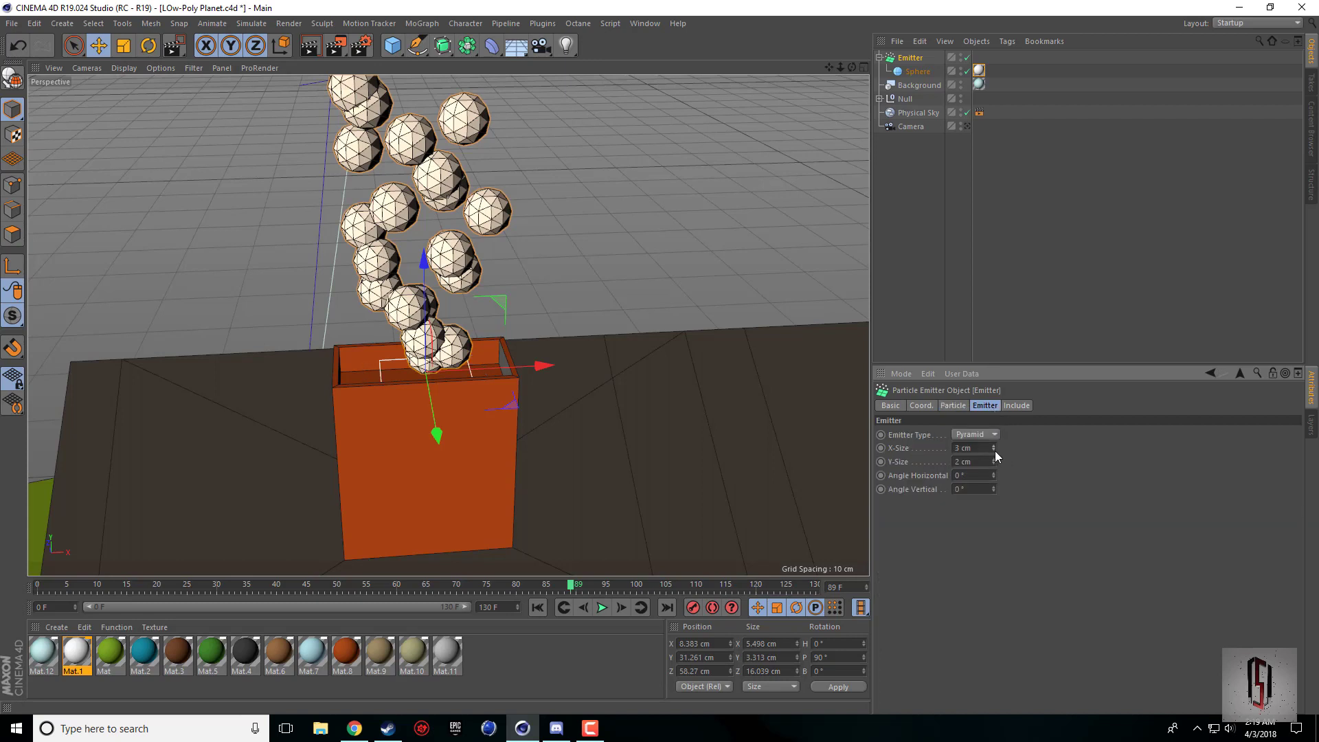
{"action": "left_click", "coordinate": [537, 607]}
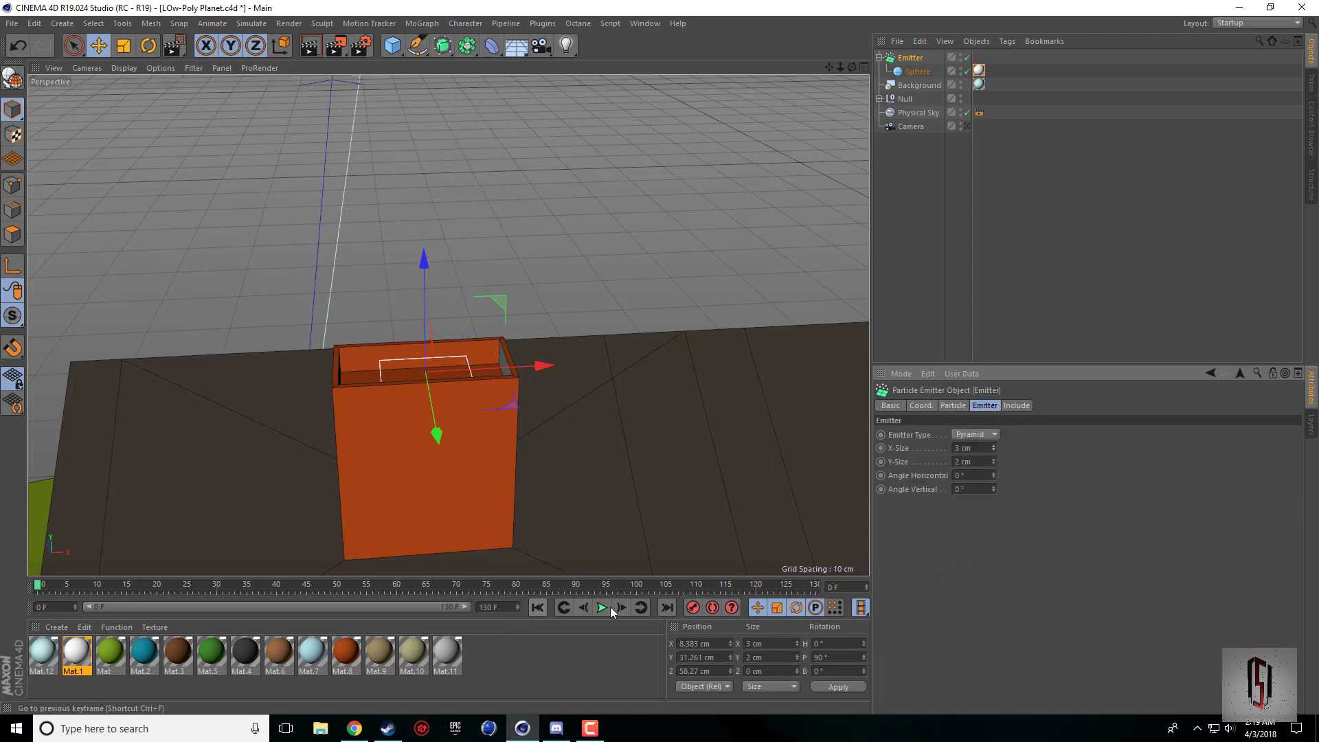
{"action": "left_click", "coordinate": [603, 607]}
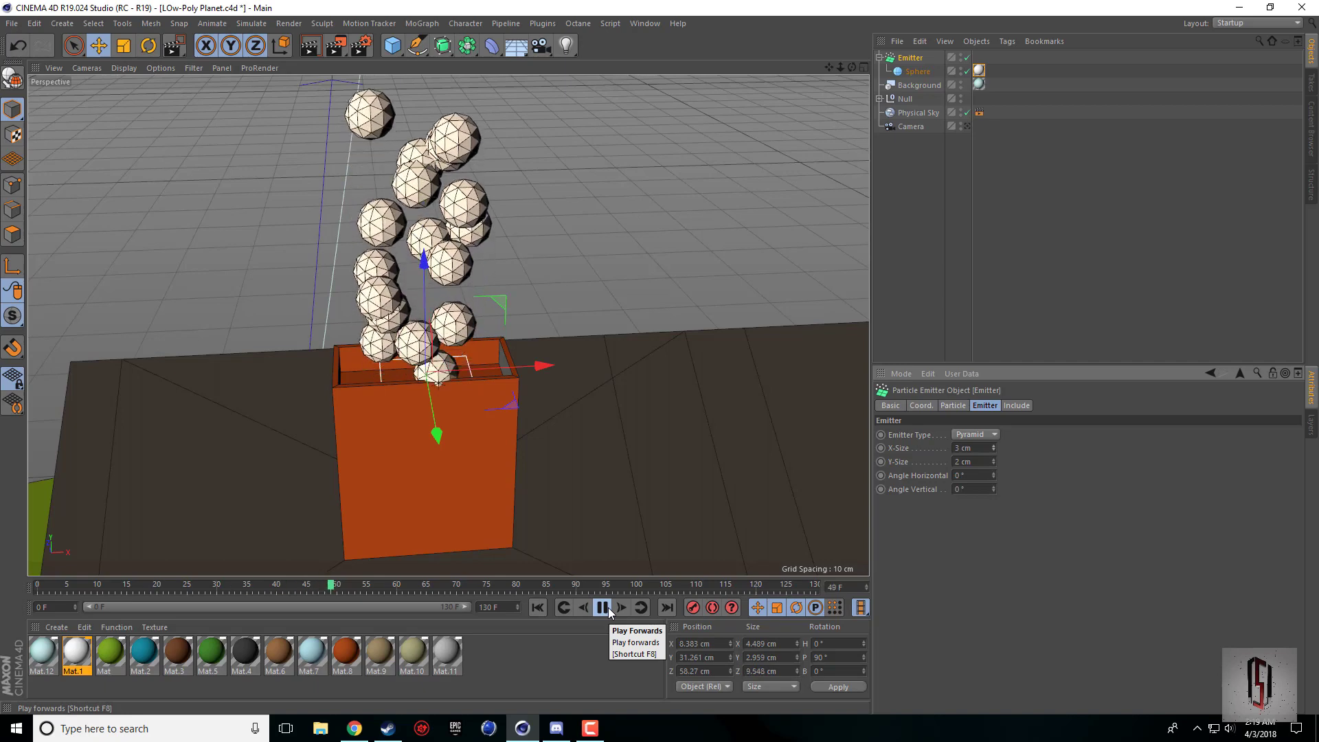
{"action": "left_click", "coordinate": [603, 608]}
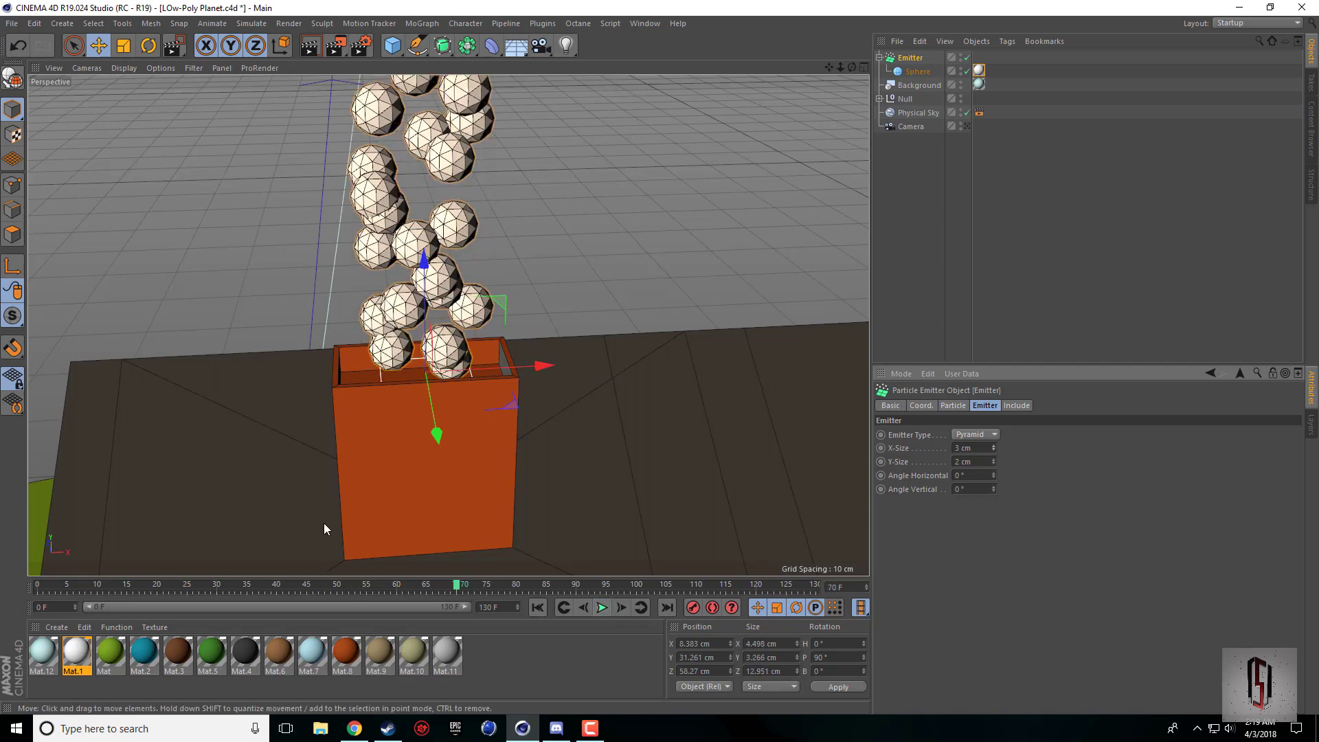
{"action": "left_click", "coordinate": [954, 406]}
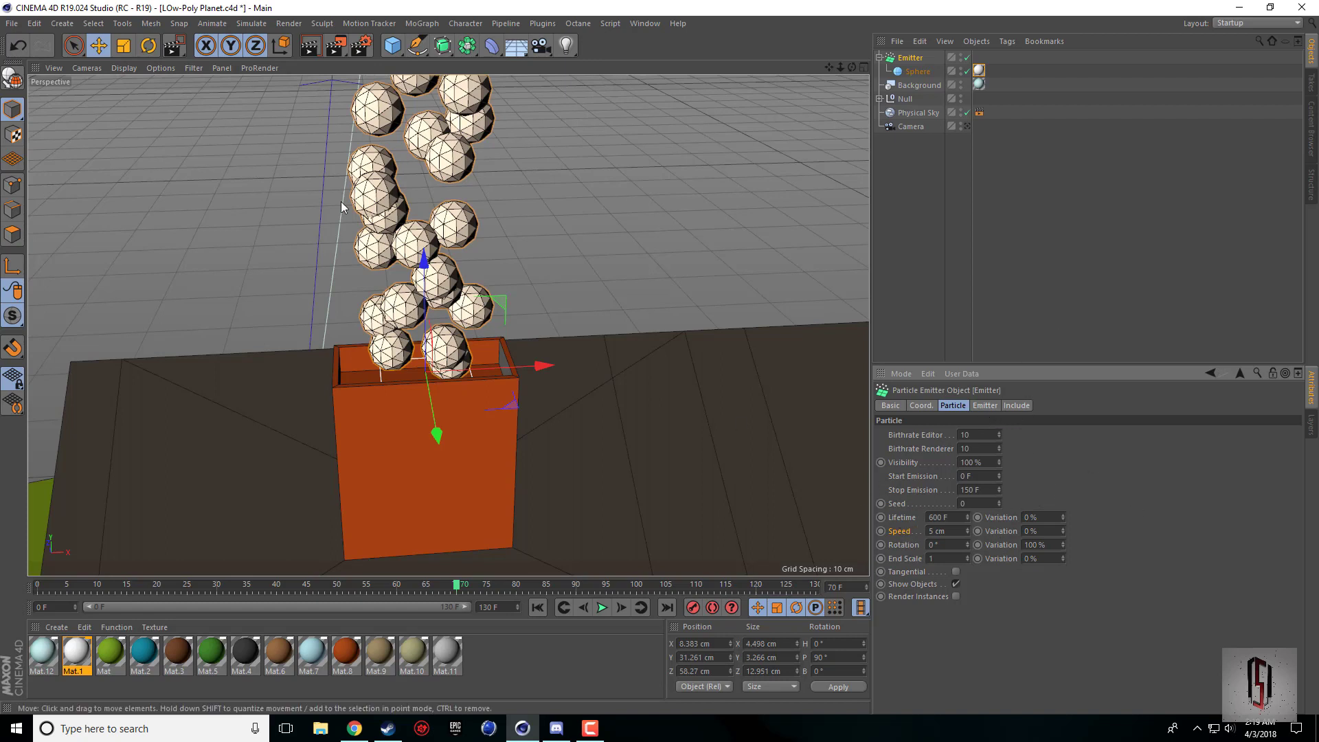
Recenter the view on the chimney and set the particle Lifetime to 75 F.
{"action": "scroll", "coordinate": [728, 144], "scroll_direction": "down", "scroll_amount": 3}
{"action": "left_click_drag", "start_coordinate": [830, 68], "coordinate": [489, 330]}
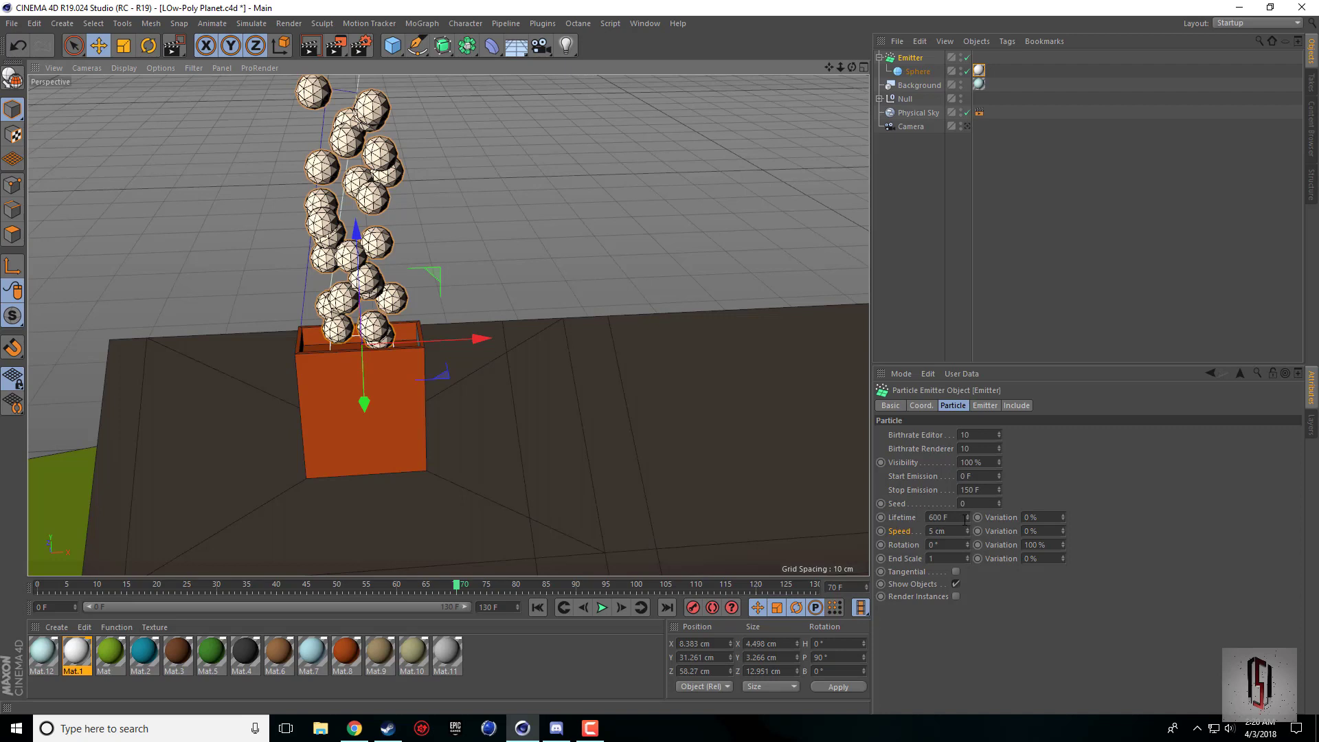
{"action": "left_click", "coordinate": [946, 519]}
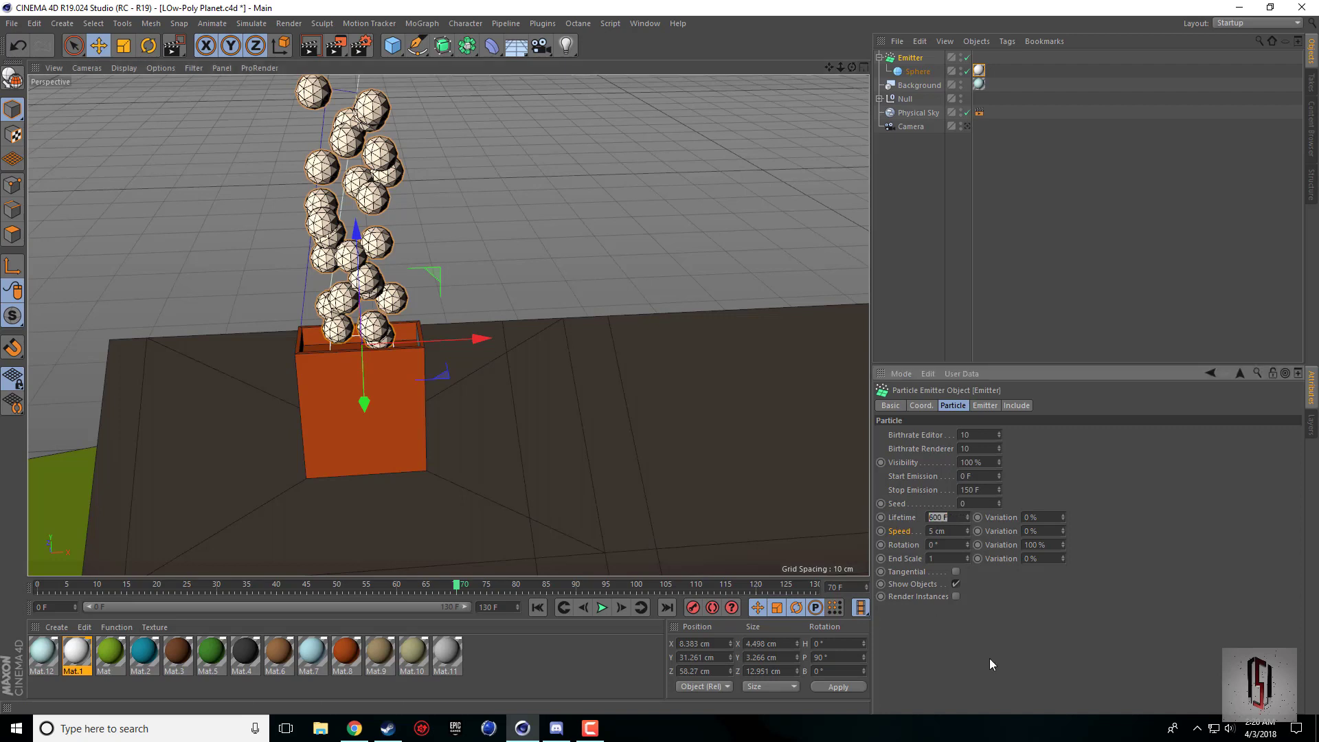
{"action": "type", "text": "765"}
{"action": "key", "text": "BackSpace"}
{"action": "key", "text": "BackSpace"}
{"action": "type", "text": "5"}
Replay the emission from frame 0, stopping at frame 87, and reframe the chimney.
{"action": "left_click", "coordinate": [542, 607]}
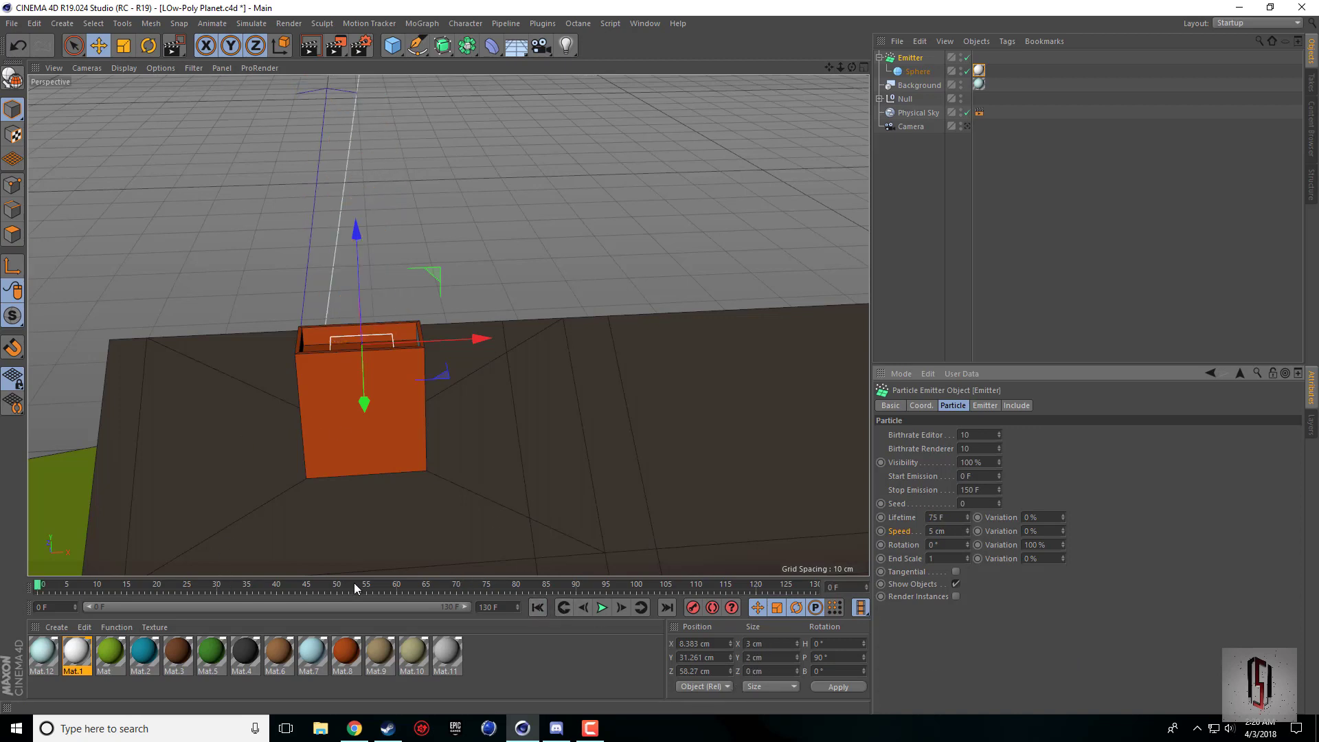
{"action": "left_click", "coordinate": [602, 608]}
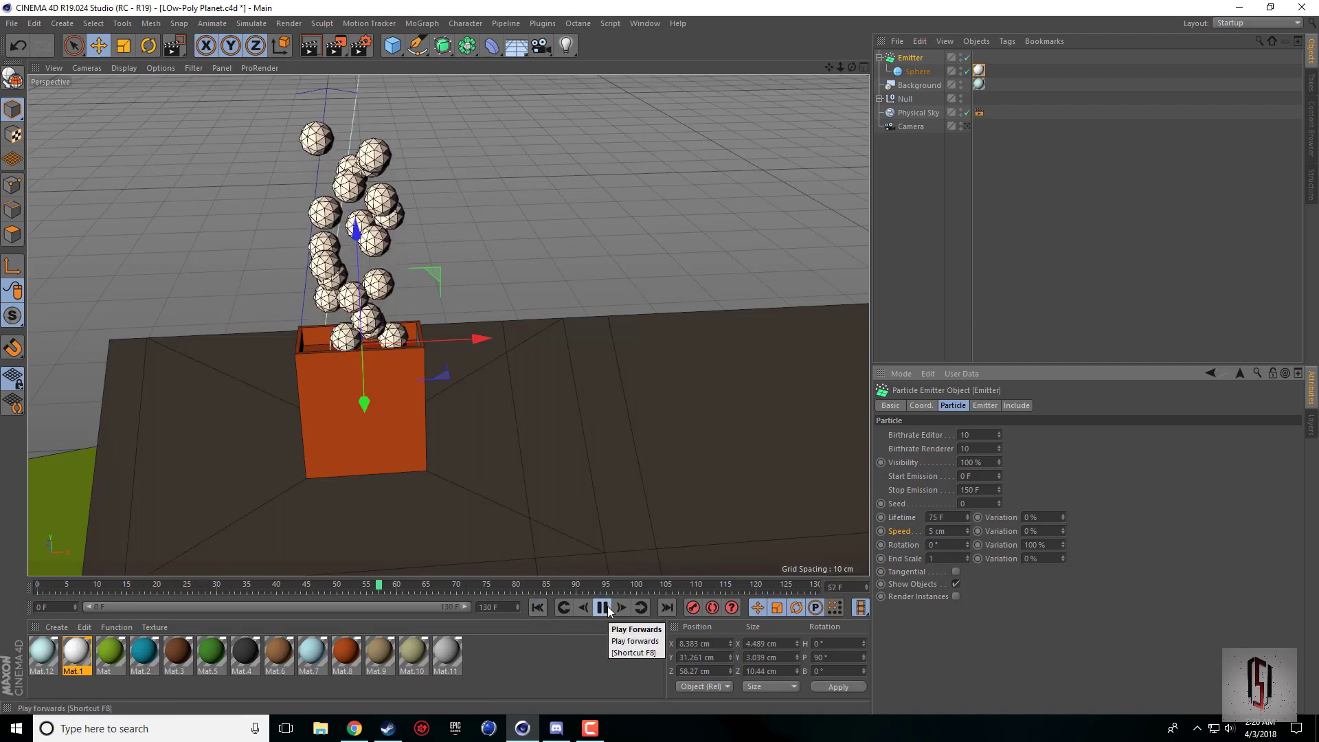
{"action": "left_click", "coordinate": [603, 608]}
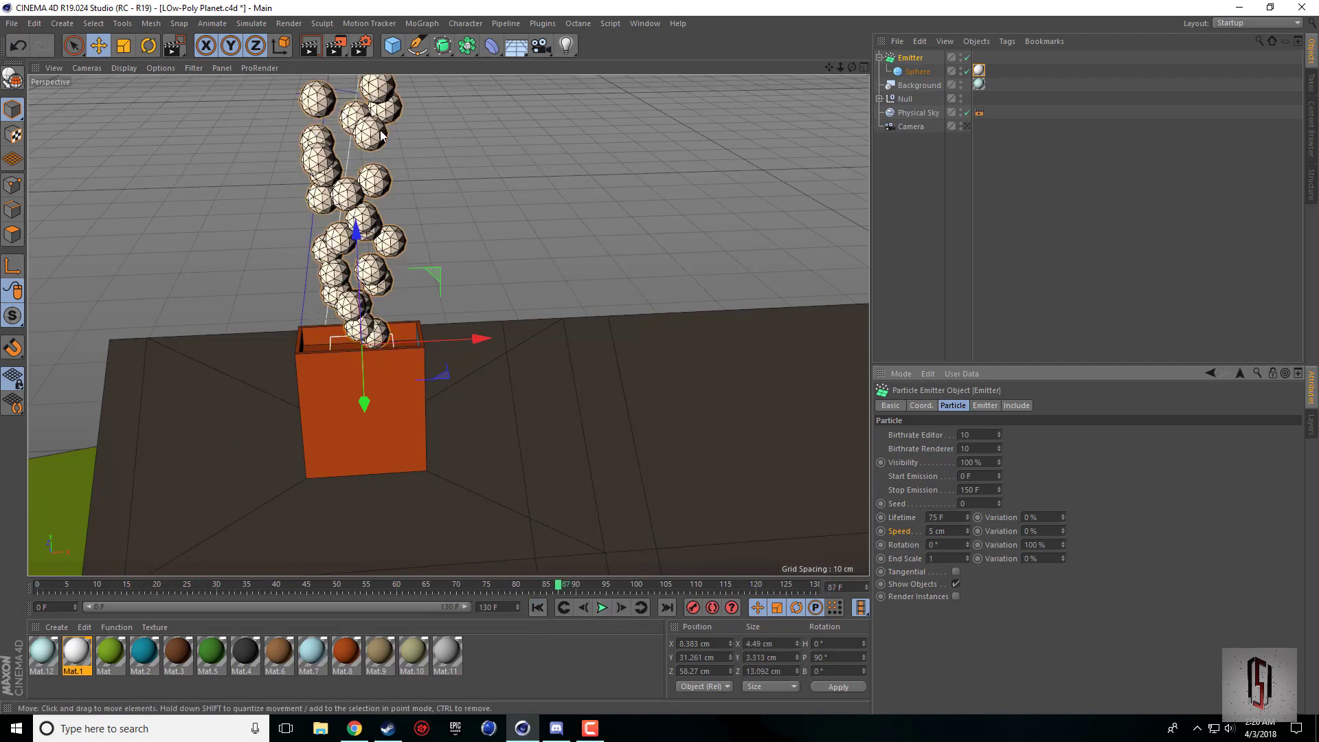
{"action": "left_click_drag", "start_coordinate": [830, 65], "coordinate": [788, 178]}
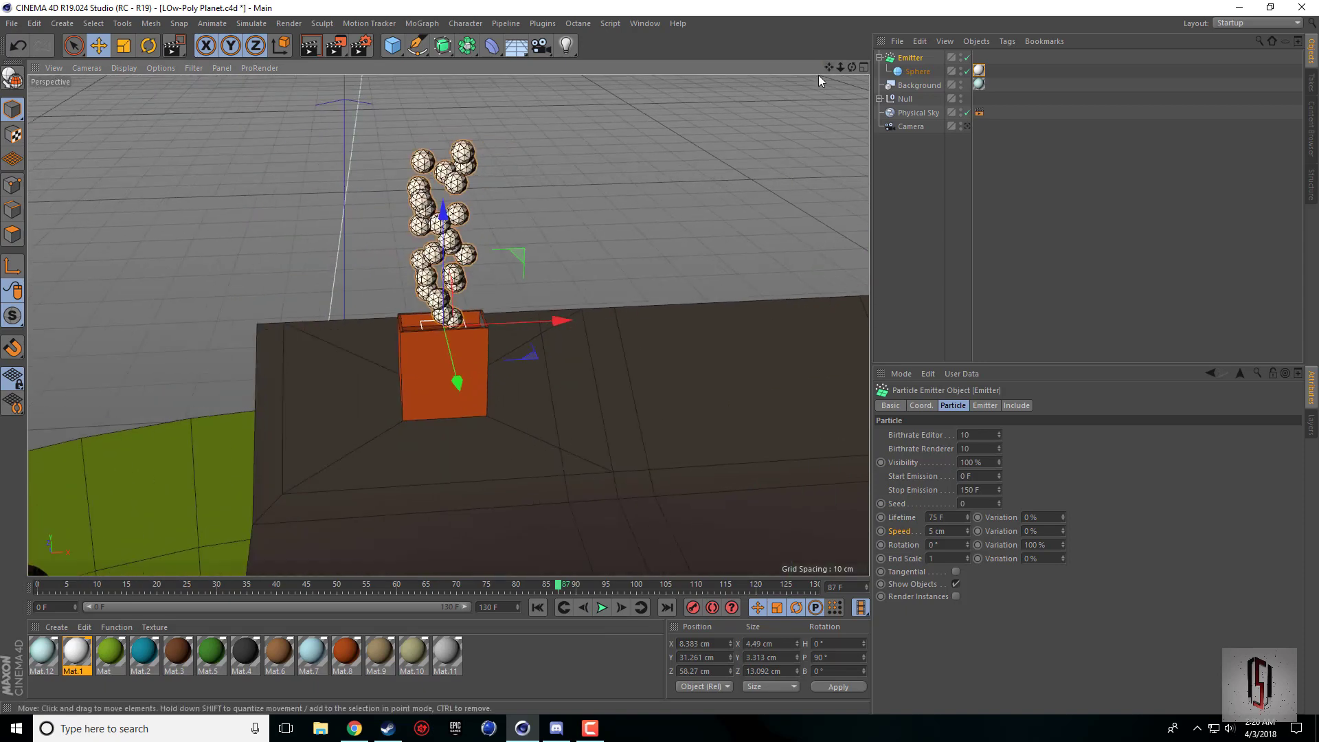
{"action": "left_click_drag", "start_coordinate": [829, 67], "coordinate": [426, 313]}
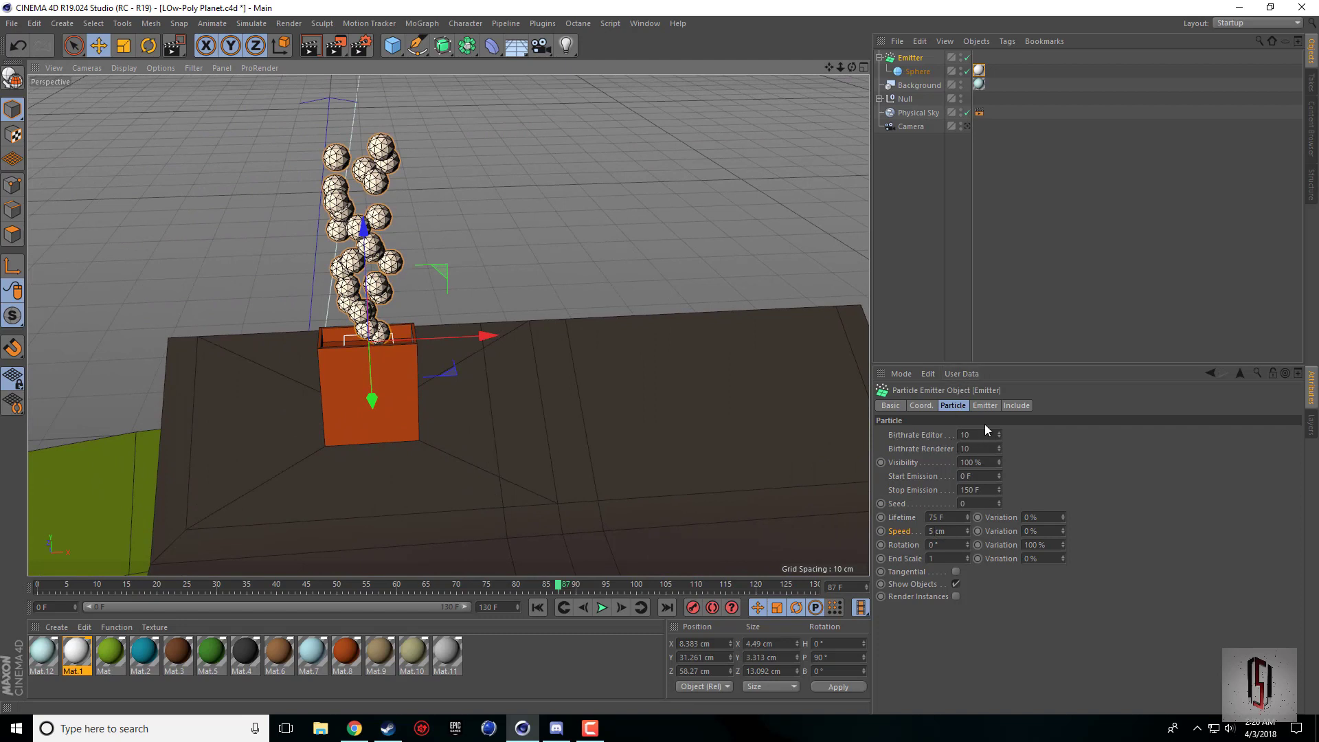
Set Birthrate Editor and Birthrate Renderer to 15, then replay the denser emission to frame 81.
{"action": "double_click", "coordinate": [970, 435]}
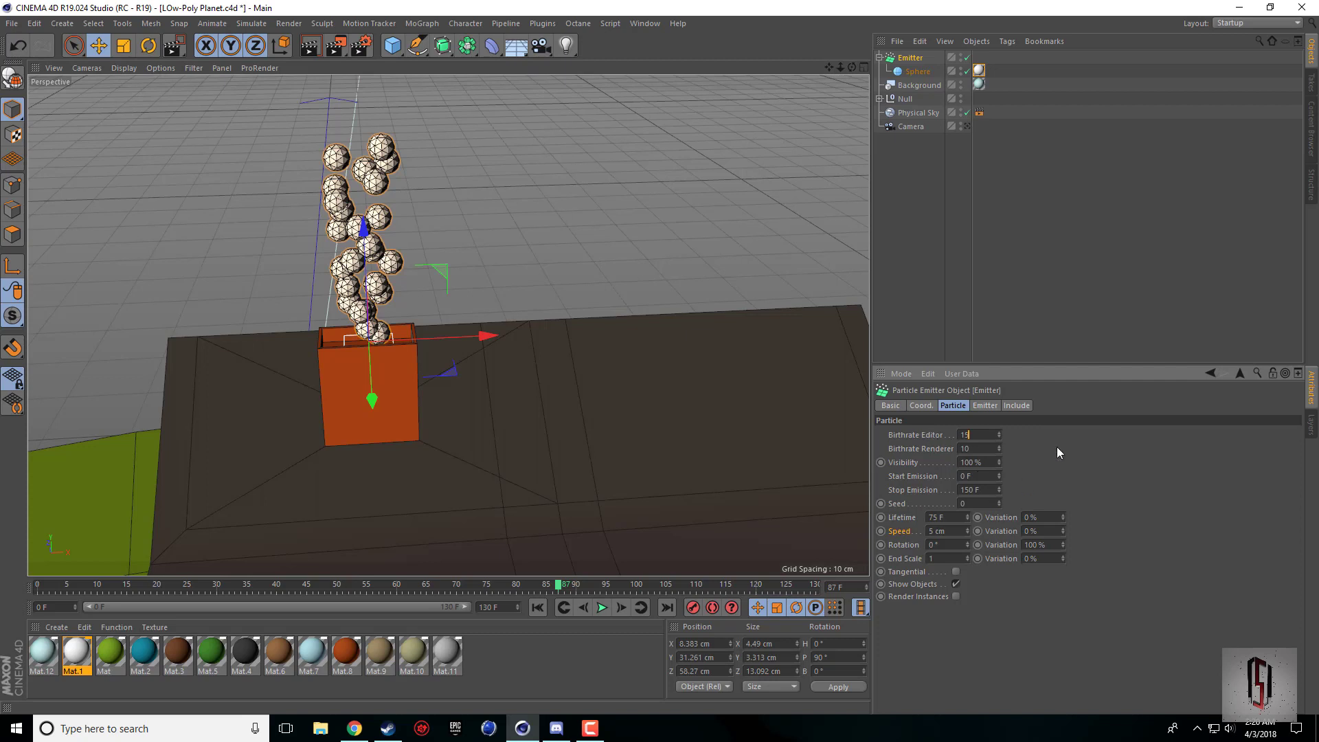
{"action": "key", "text": "Tab"}
{"action": "type", "text": "15"}
{"action": "key", "text": "Return"}
{"action": "left_click", "coordinate": [537, 607]}
{"action": "left_click", "coordinate": [601, 608]}
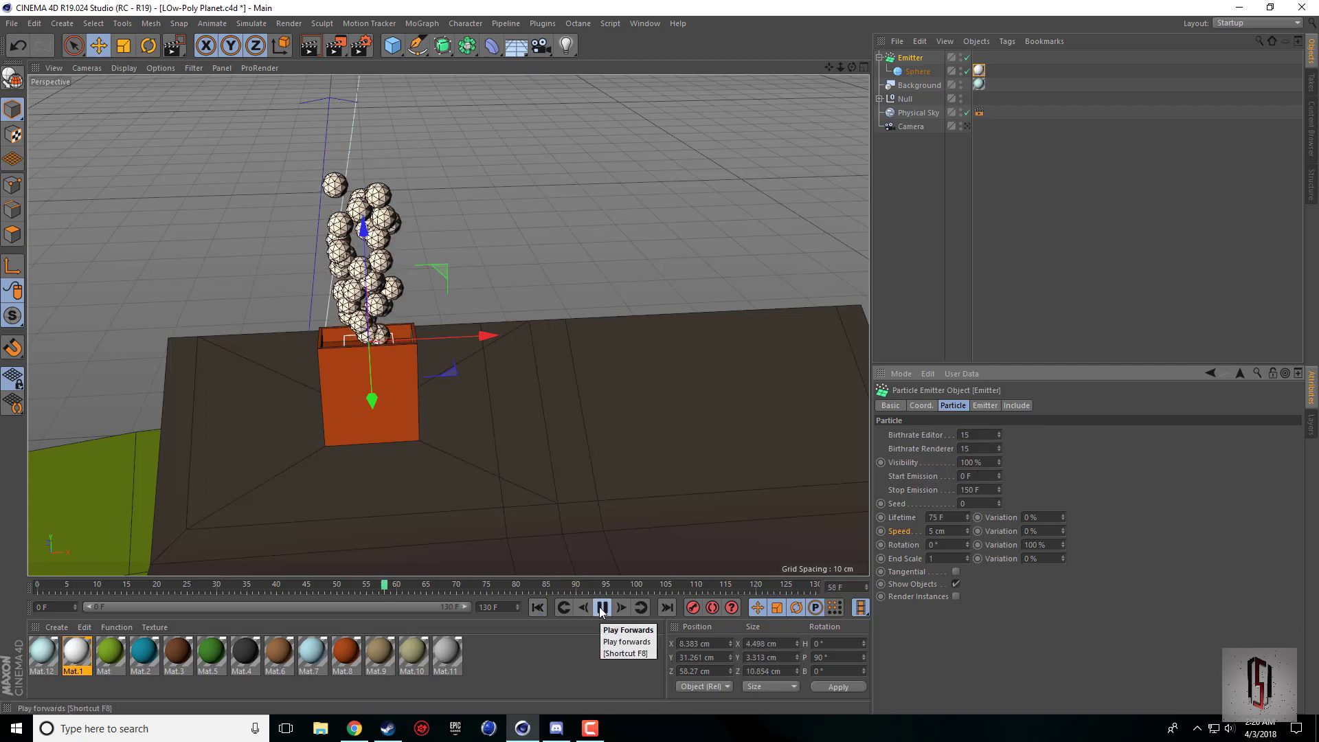
{"action": "left_click", "coordinate": [601, 608]}
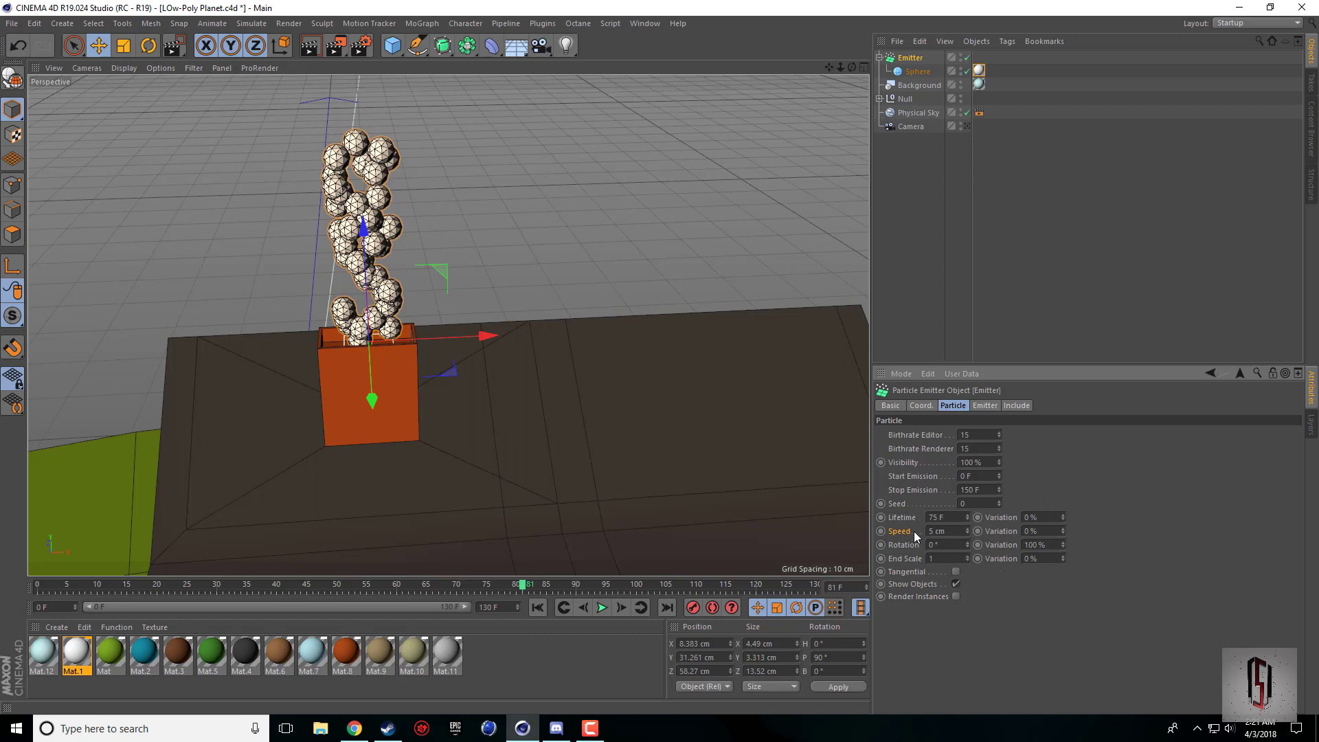
Enter 25 % variation and set the particles' End Scale to 2.
{"action": "type", "text": "25"}
{"action": "left_click", "coordinate": [1030, 531]}
{"action": "left_click", "coordinate": [1052, 515]}
{"action": "type", "text": ".02"}
{"action": "key", "text": "Return"}
{"action": "type", "text": "2"}
{"action": "key", "text": "Return"}
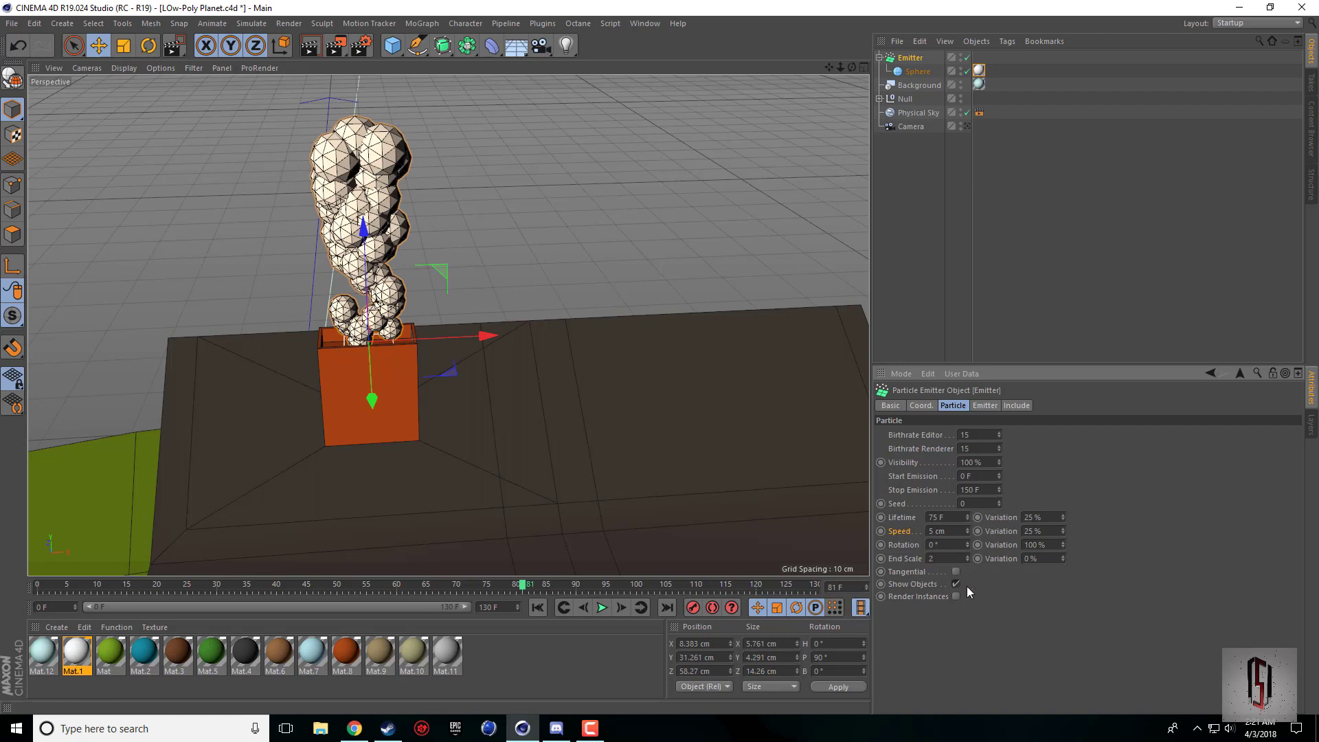
{"action": "left_click", "coordinate": [935, 585]}
Replay the growing smoke particles and orbit back to view the chimney column.
{"action": "left_click", "coordinate": [538, 607]}
{"action": "left_click", "coordinate": [601, 608]}
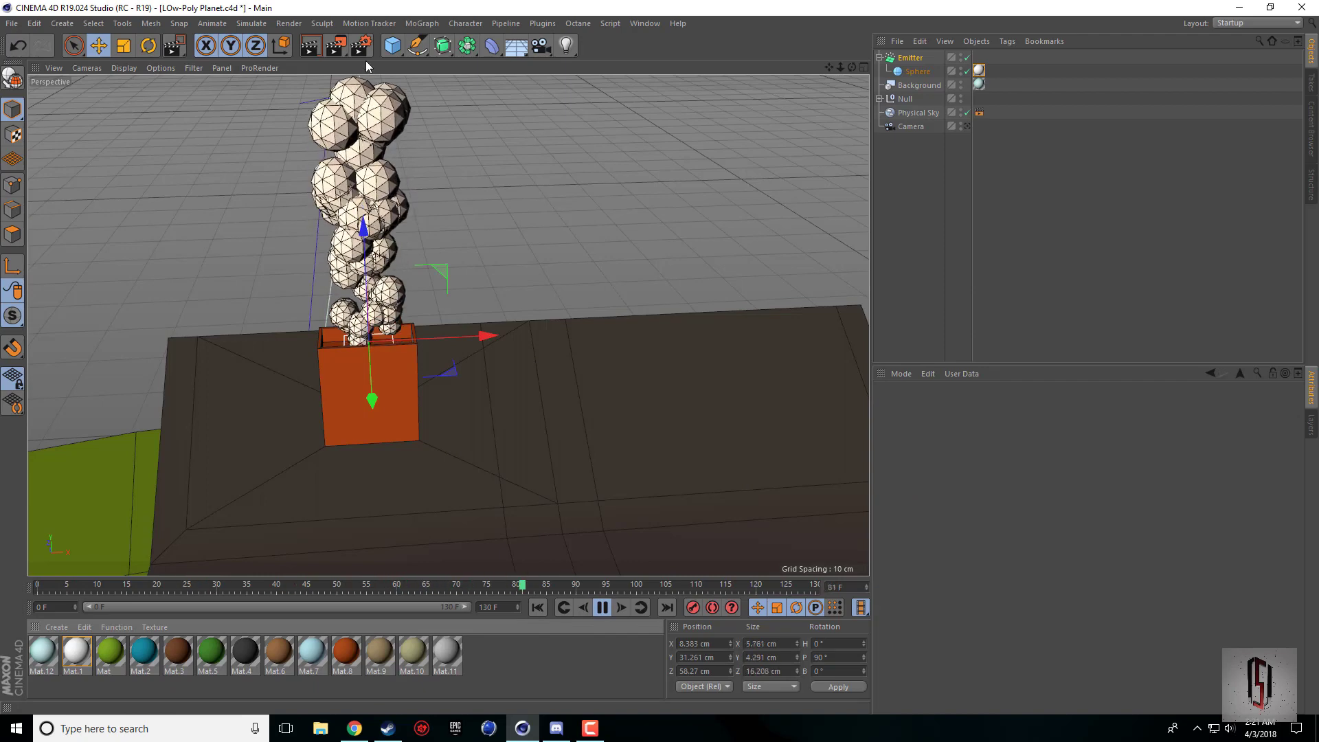
{"action": "scroll", "coordinate": [631, 149], "scroll_direction": "down", "scroll_amount": 2}
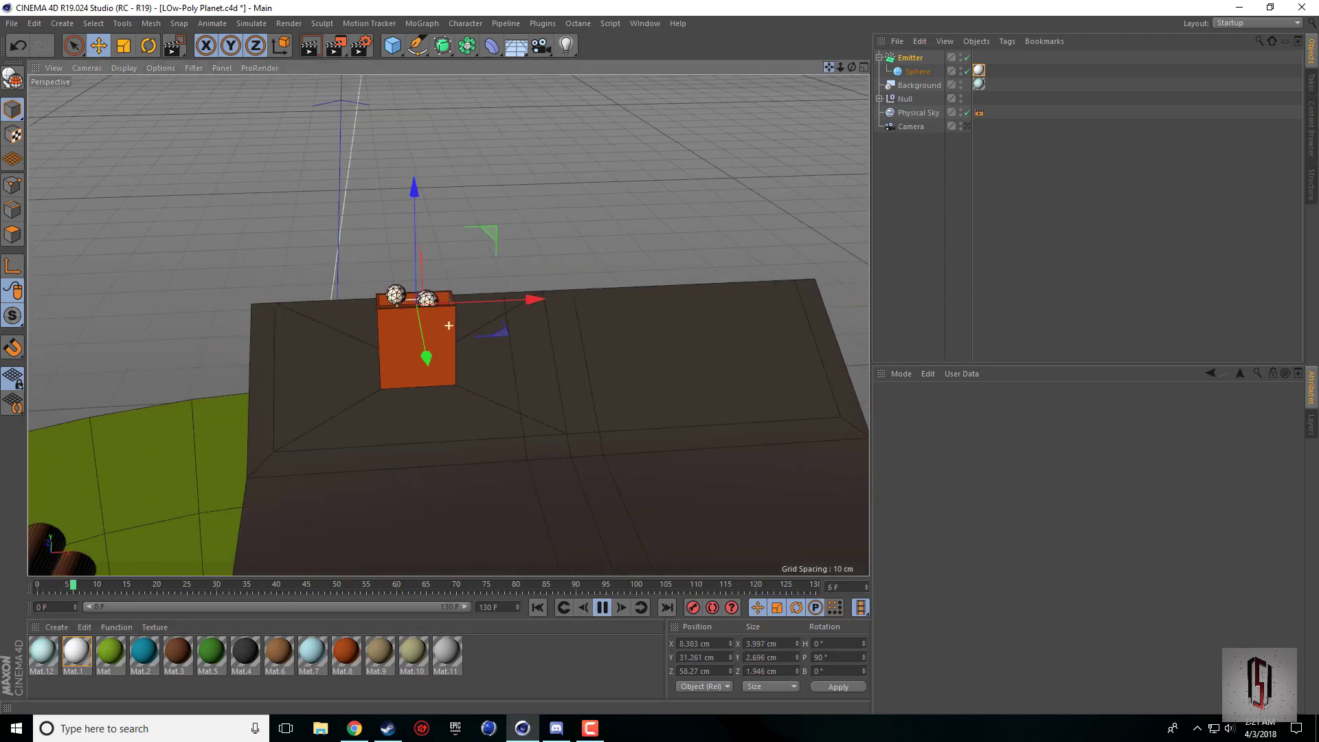
{"action": "left_click_drag", "start_coordinate": [631, 150], "coordinate": [638, 336], "text": "alt"}
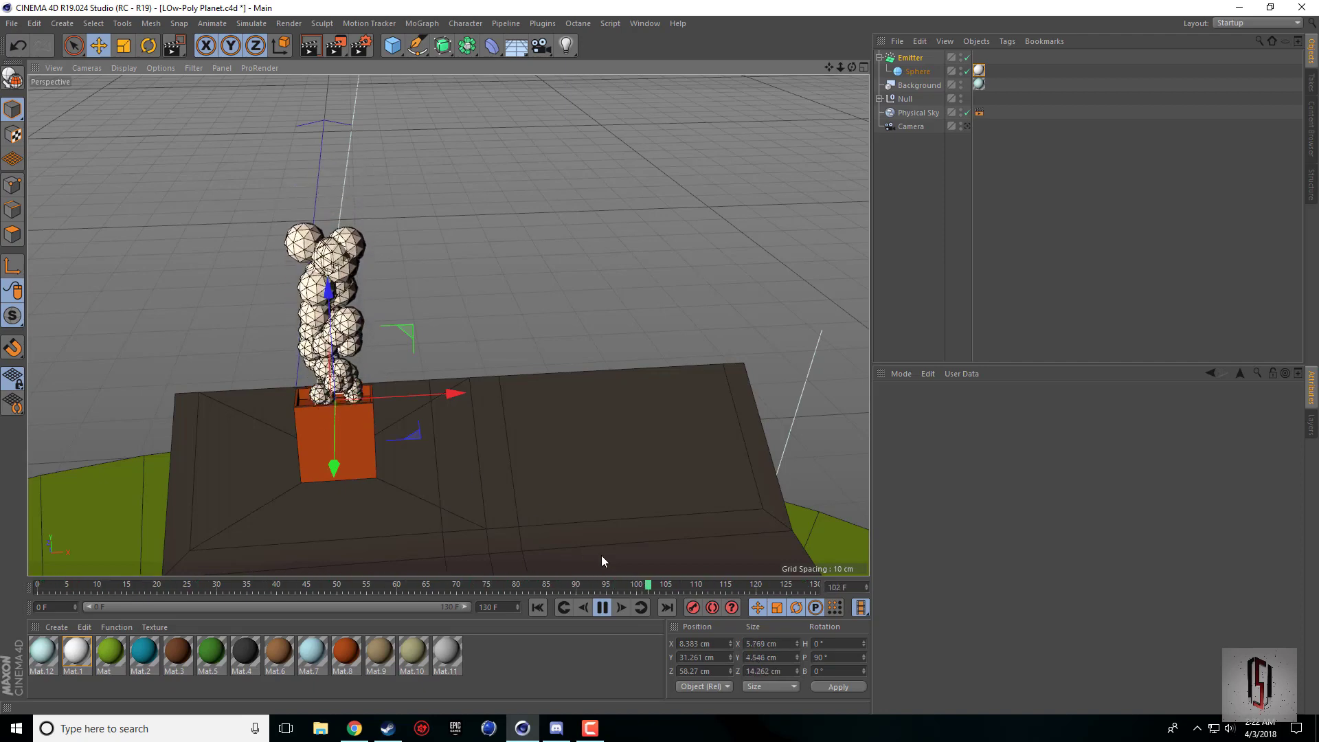
Select the Emitter, set its type to Cone and replay the emission to frame 122.
{"action": "left_click", "coordinate": [602, 607]}
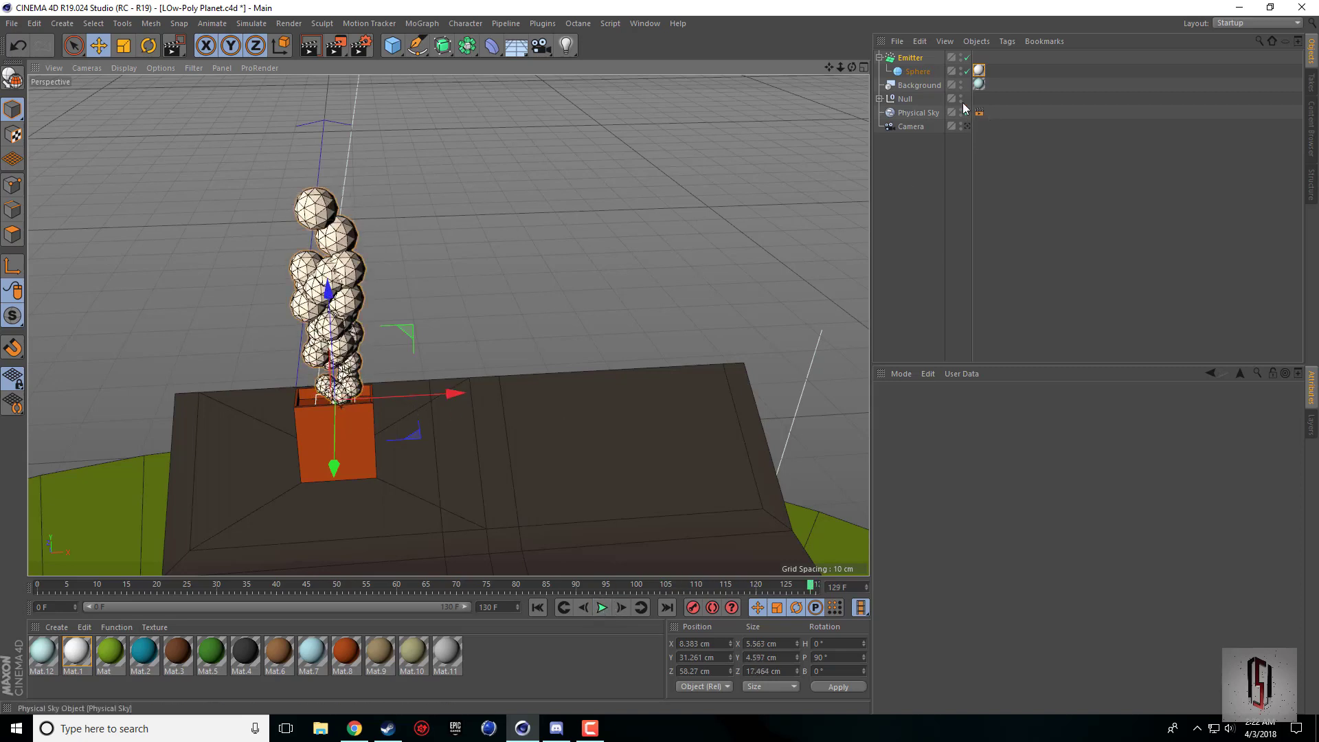
{"action": "left_click", "coordinate": [910, 58]}
{"action": "left_click", "coordinate": [983, 405]}
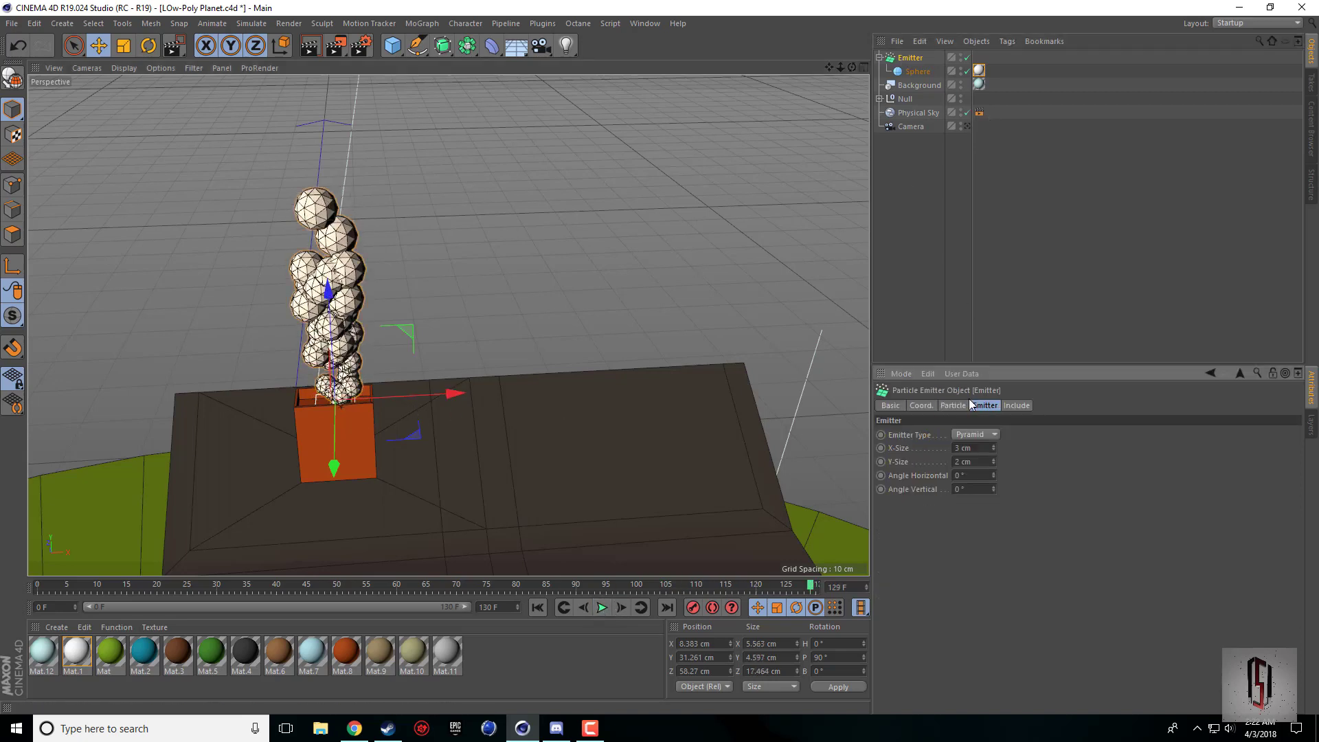
{"action": "left_click", "coordinate": [983, 464]}
{"action": "left_click", "coordinate": [982, 434]}
{"action": "left_click", "coordinate": [538, 609]}
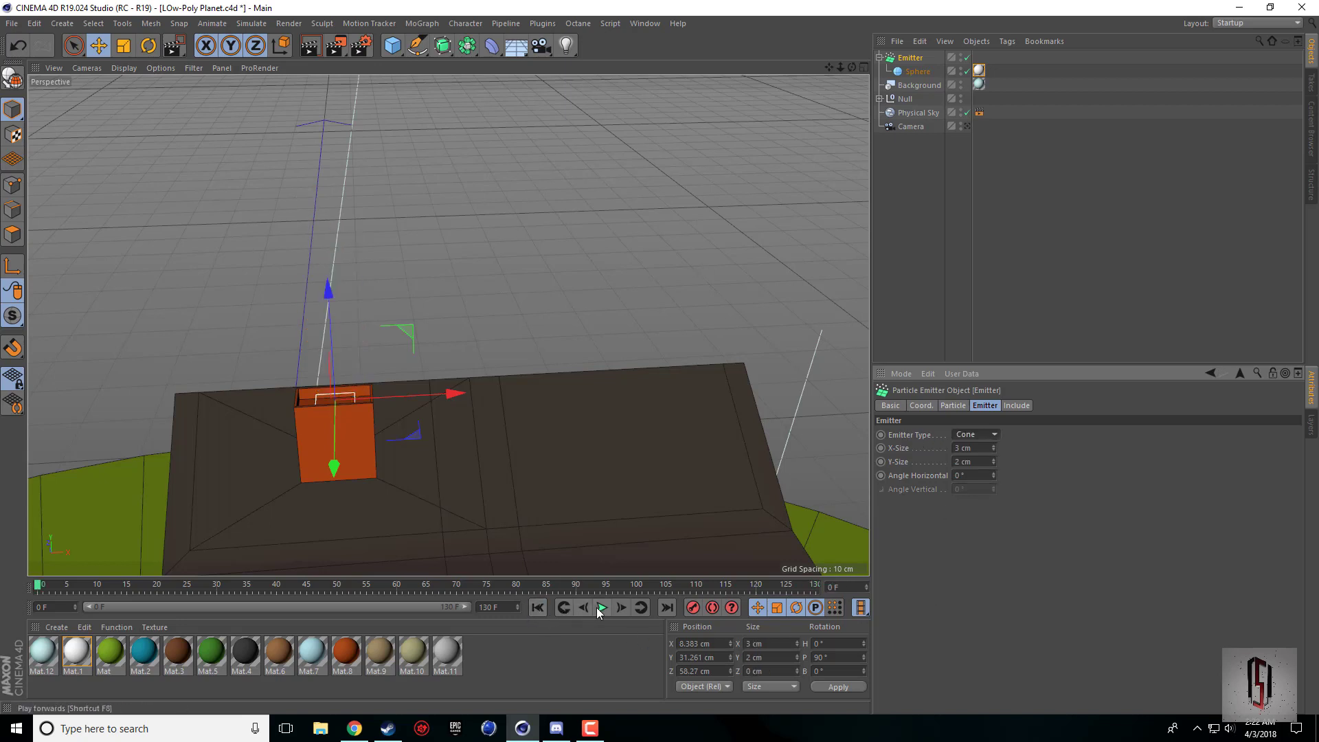
{"action": "left_click", "coordinate": [598, 608]}
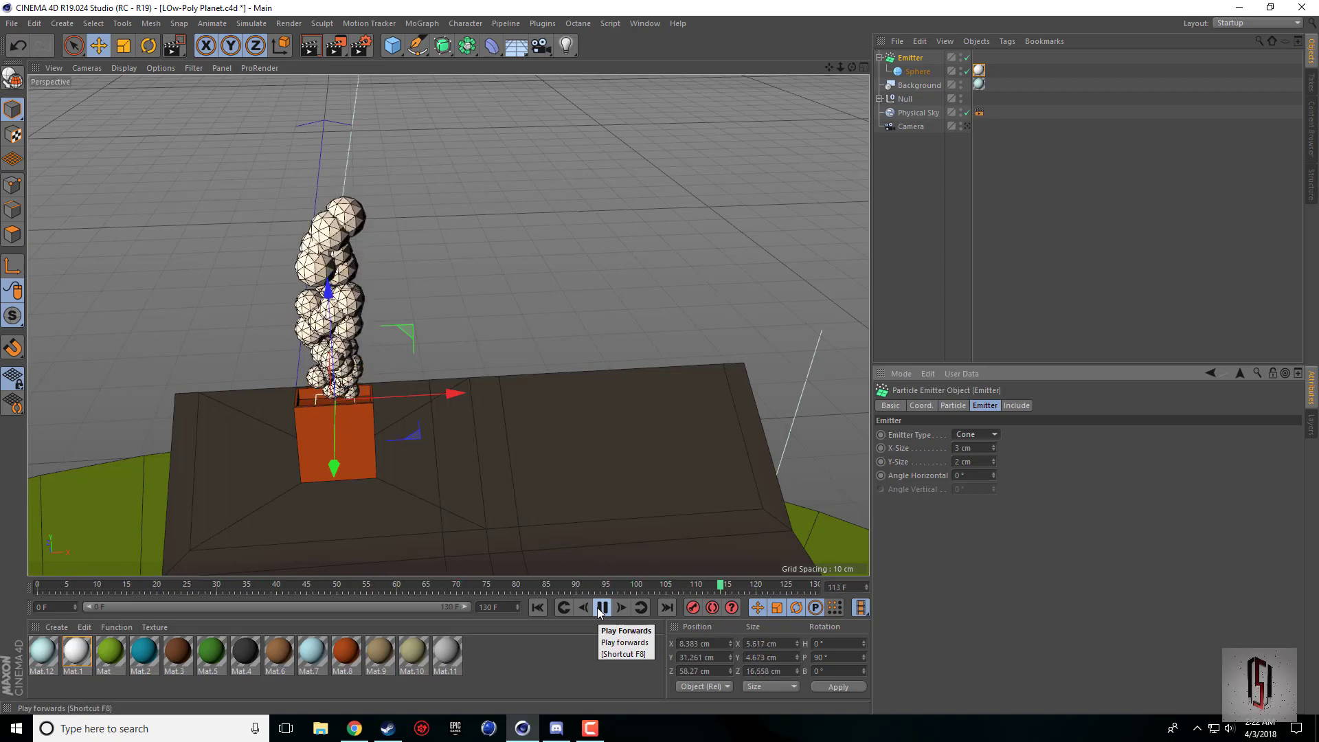
{"action": "left_click", "coordinate": [602, 608]}
Try the Pyramid emitter type, then revert to Cone and replay the smoke.
{"action": "left_click", "coordinate": [959, 450]}
{"action": "left_click", "coordinate": [544, 608]}
{"action": "left_click", "coordinate": [602, 608]}
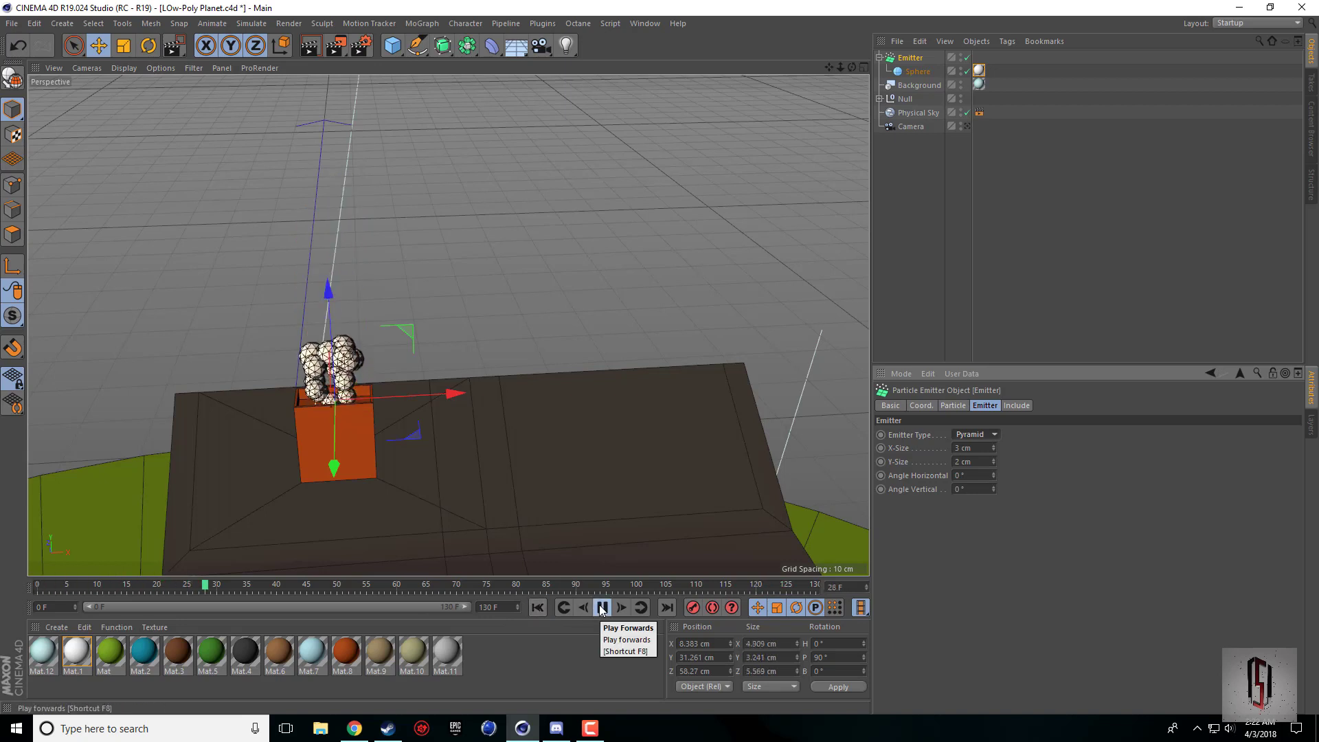
{"action": "left_click", "coordinate": [602, 608]}
{"action": "left_click", "coordinate": [976, 435]}
{"action": "left_click", "coordinate": [976, 452]}
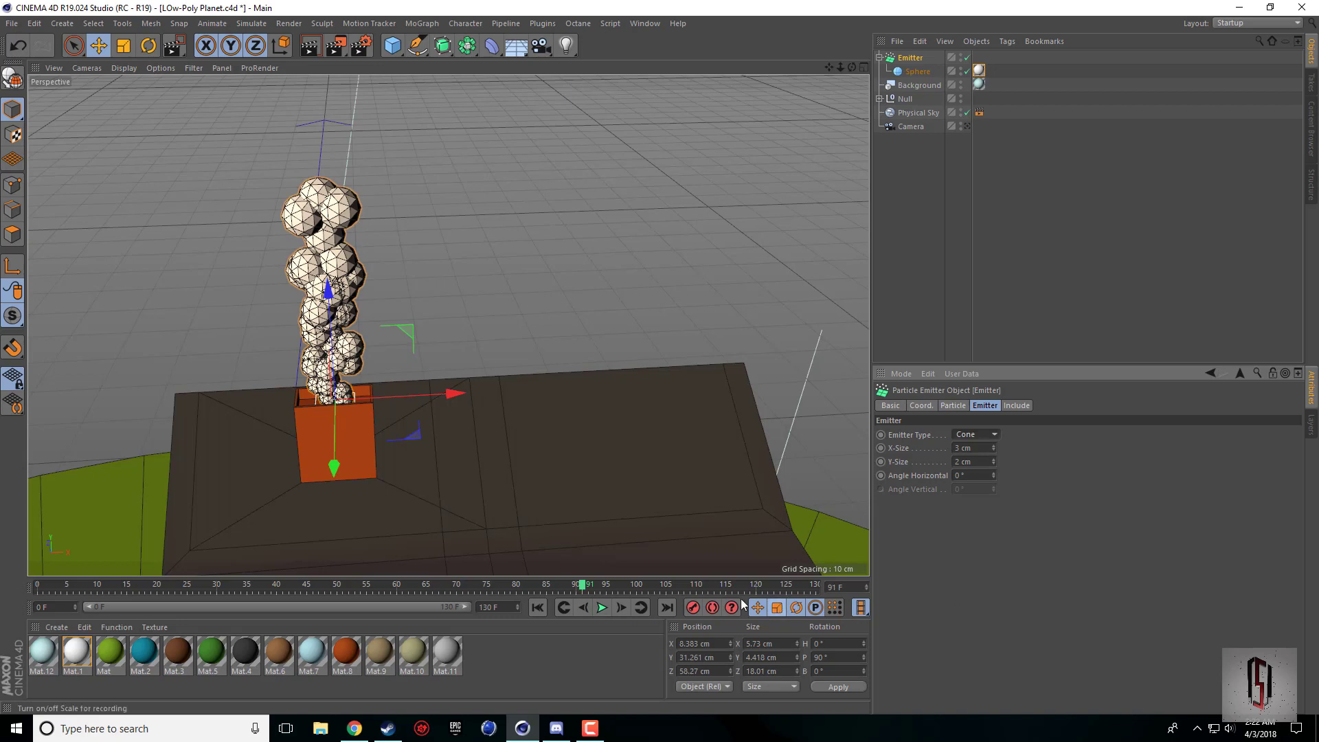
{"action": "left_click", "coordinate": [537, 608]}
{"action": "left_click", "coordinate": [600, 612]}
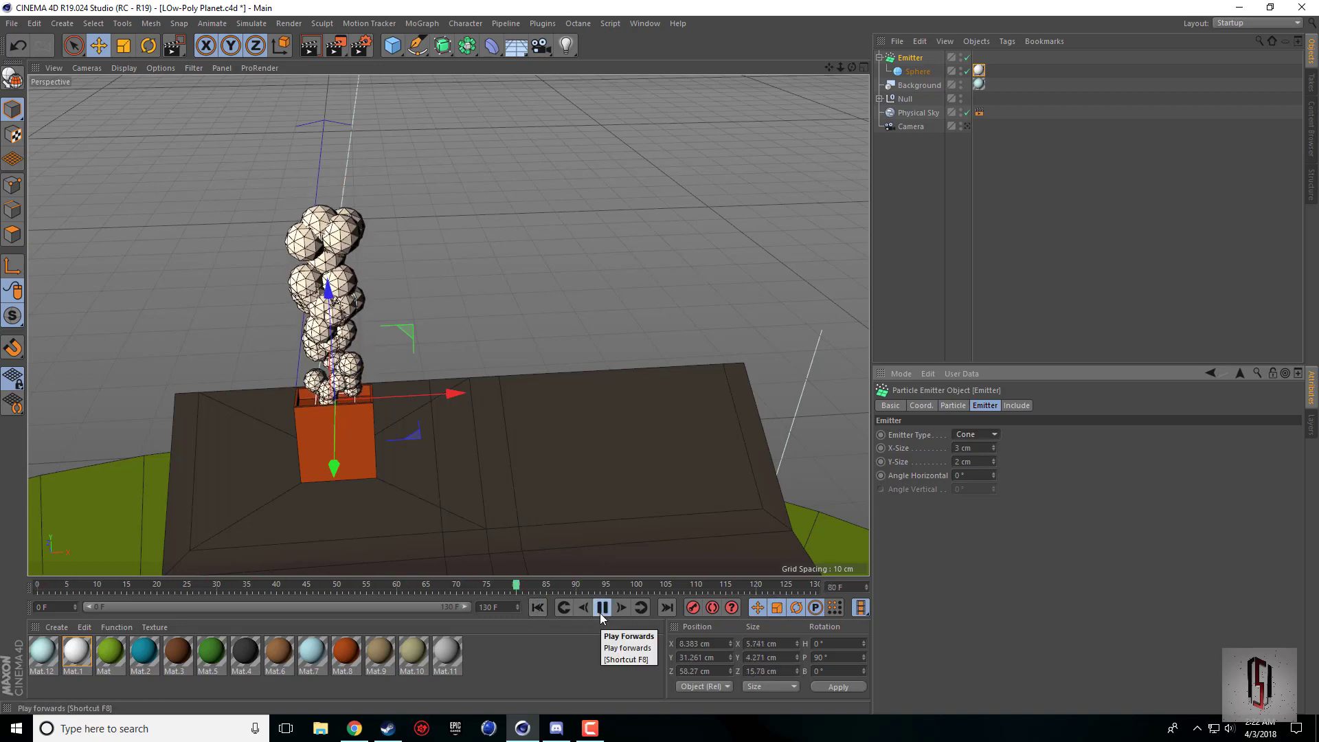
{"action": "left_click", "coordinate": [601, 608]}
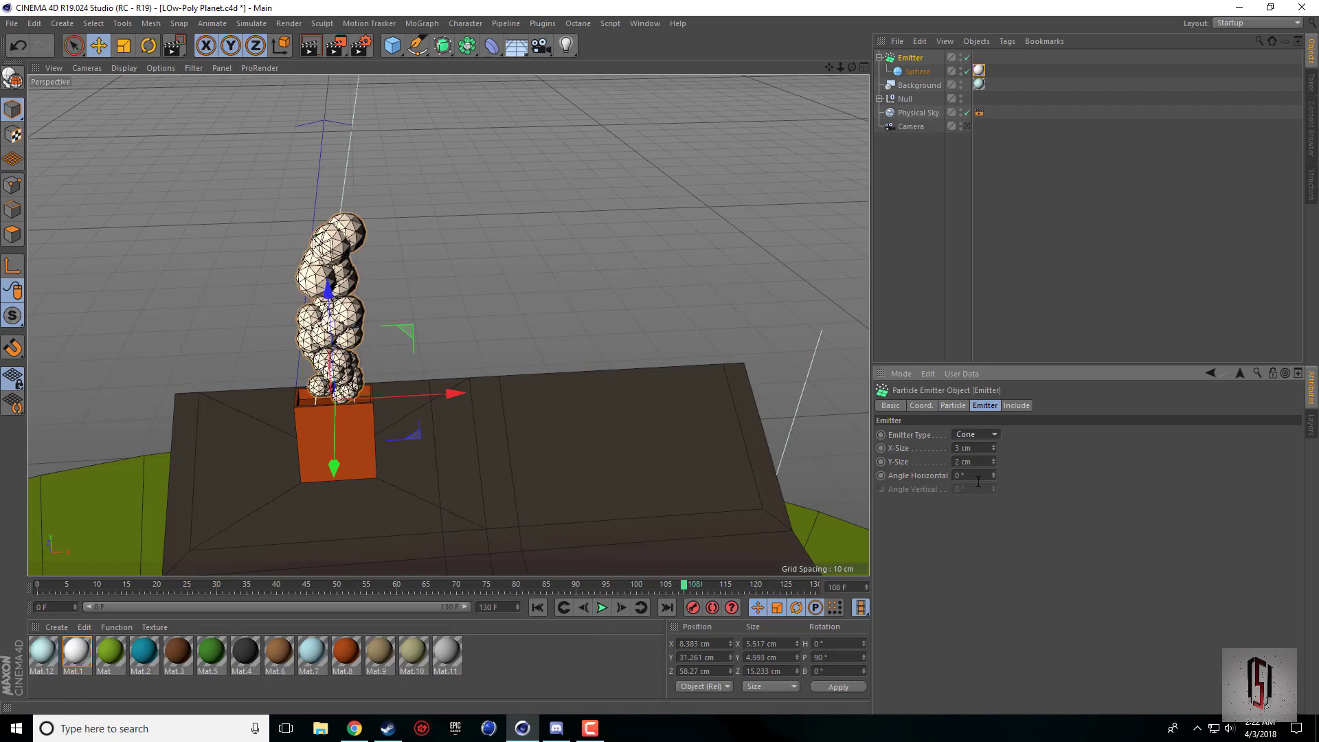
On the Particle tab, set End Scale Variation to 25 % and replay the emission.
{"action": "left_click", "coordinate": [952, 404]}
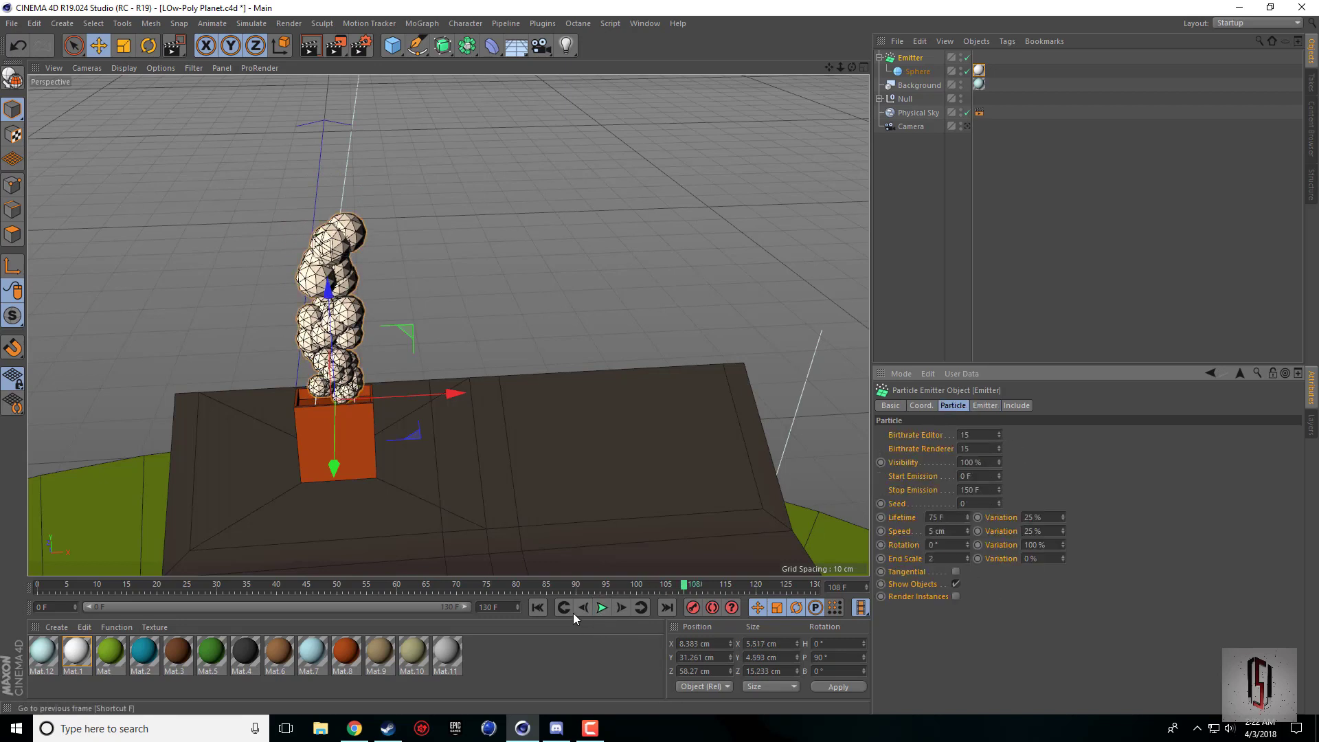
{"action": "left_click", "coordinate": [538, 607]}
{"action": "left_click", "coordinate": [601, 607]}
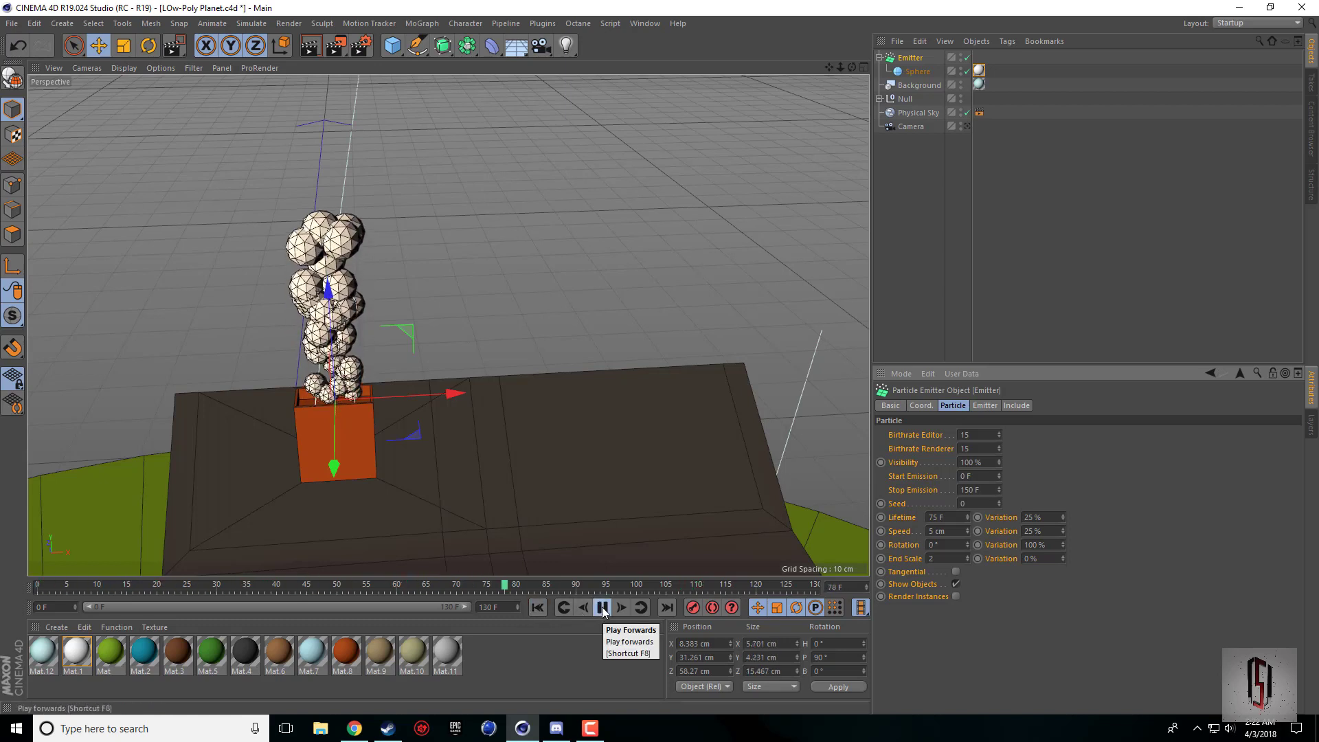
{"action": "left_click", "coordinate": [602, 607]}
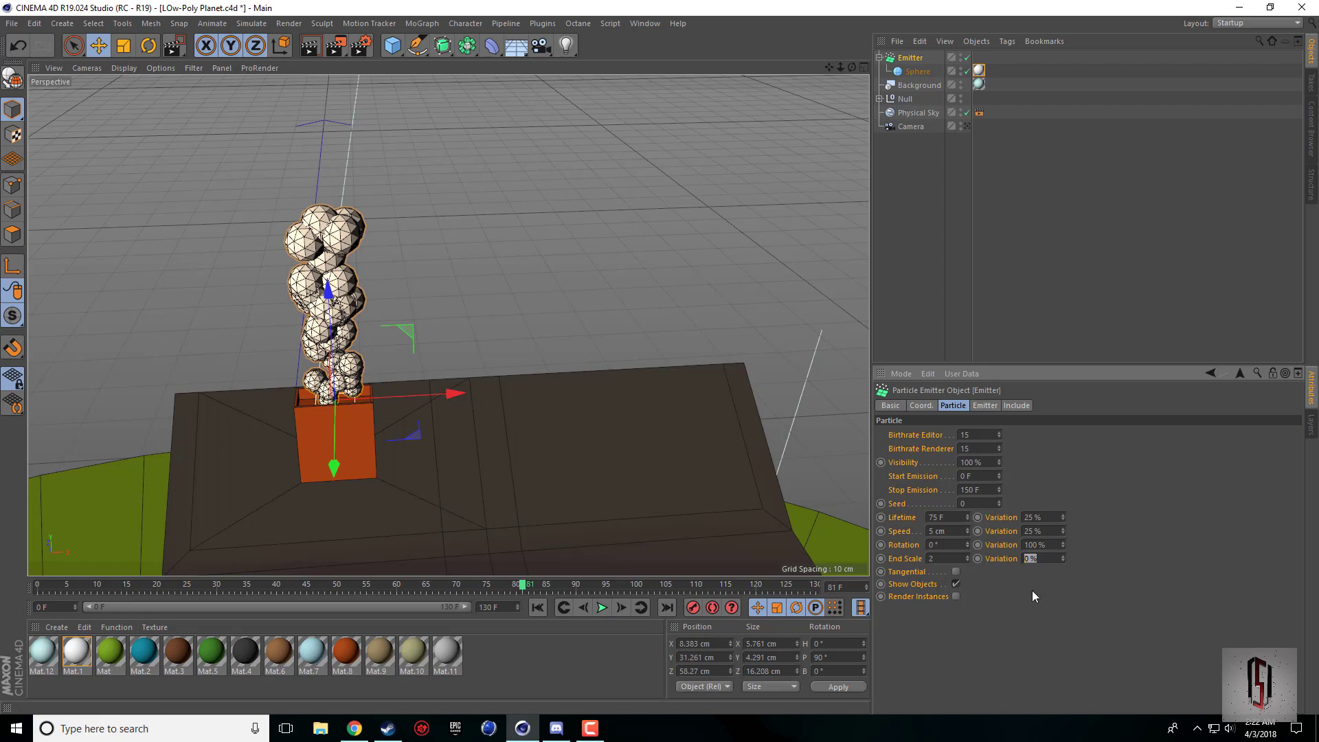
{"action": "type", "text": "25"}
{"action": "key", "text": "Return"}
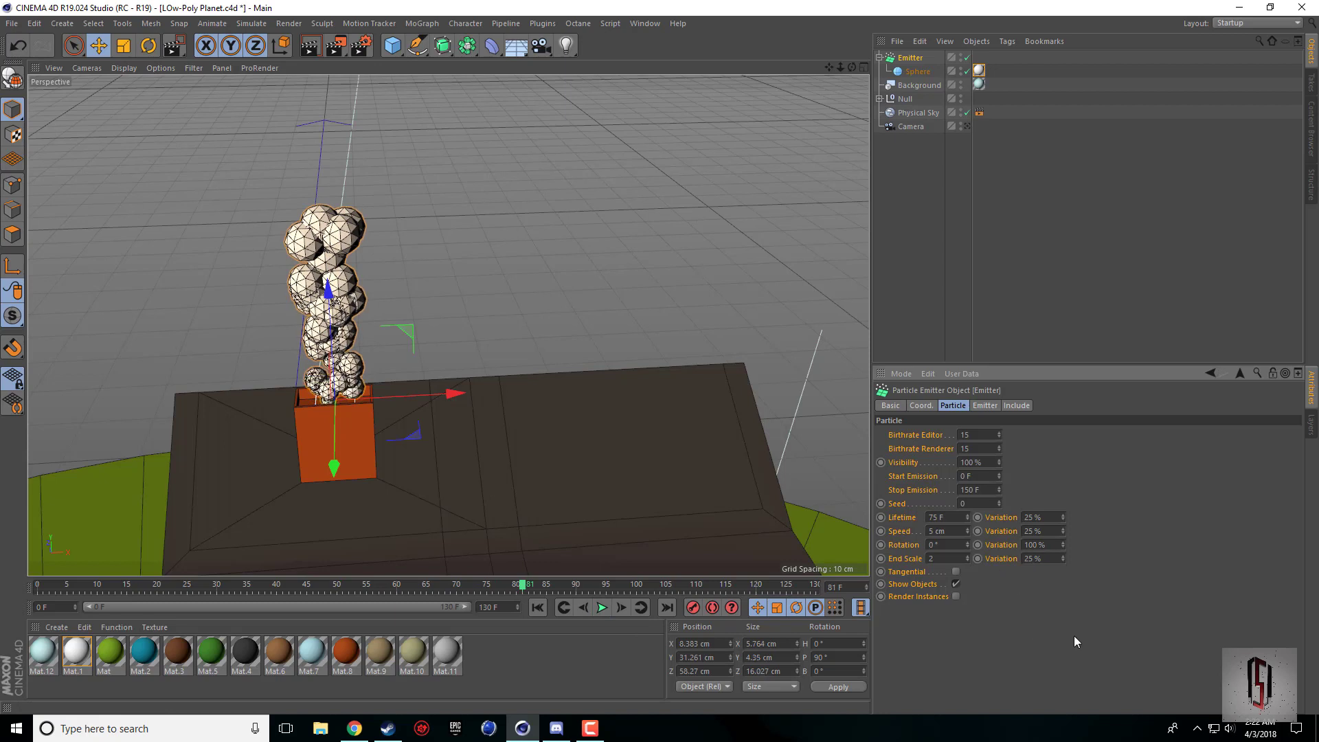
{"action": "left_click", "coordinate": [538, 607]}
{"action": "left_click", "coordinate": [601, 608]}
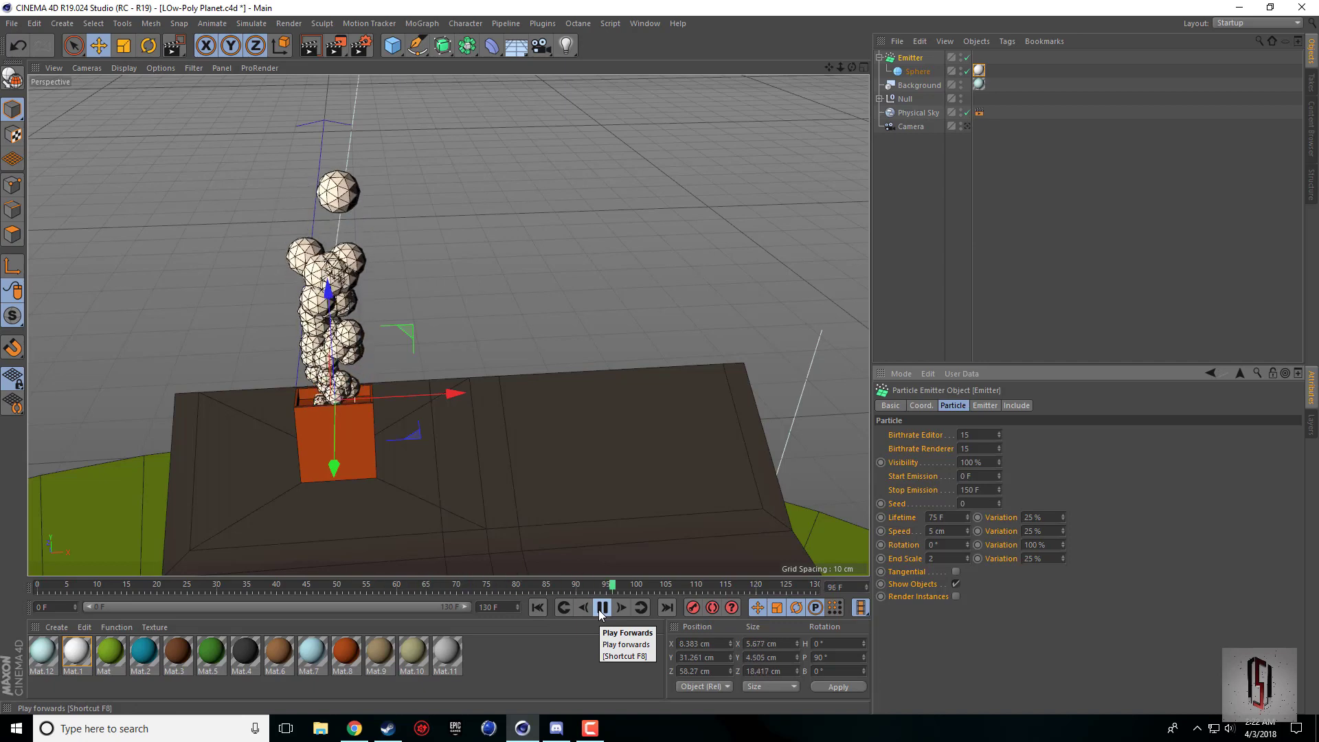
{"action": "left_click", "coordinate": [601, 607]}
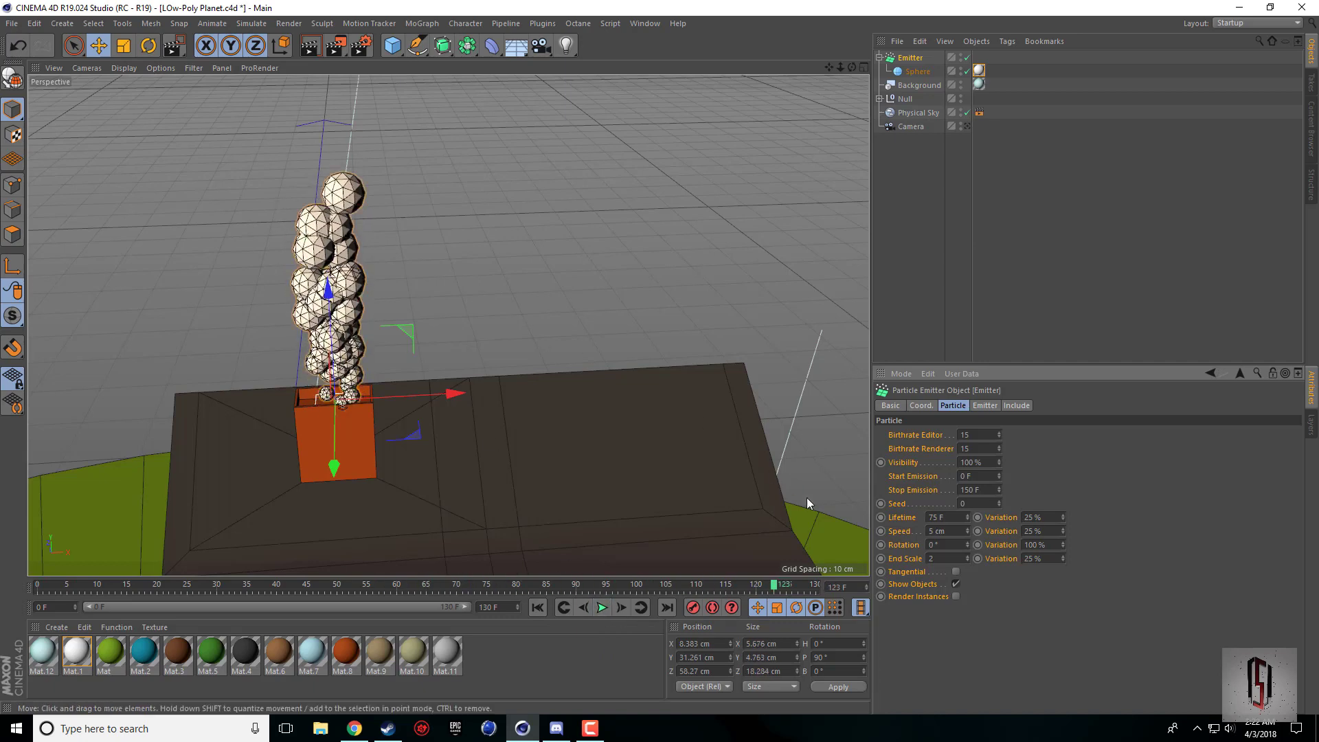
Set End Scale to 3 and replay the growing smoke puffs.
{"action": "left_click", "coordinate": [947, 558]}
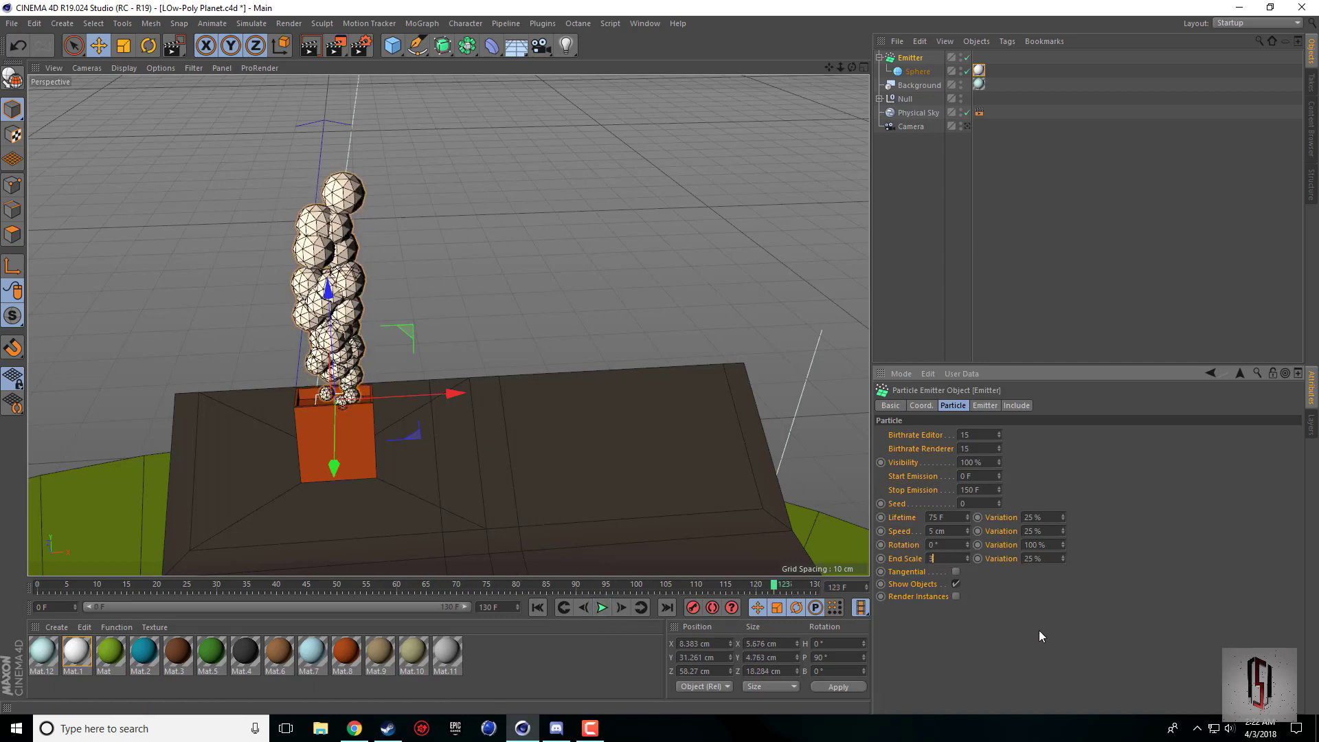
{"action": "type", "text": "3"}
{"action": "key", "text": "Return"}
{"action": "left_click", "coordinate": [537, 607]}
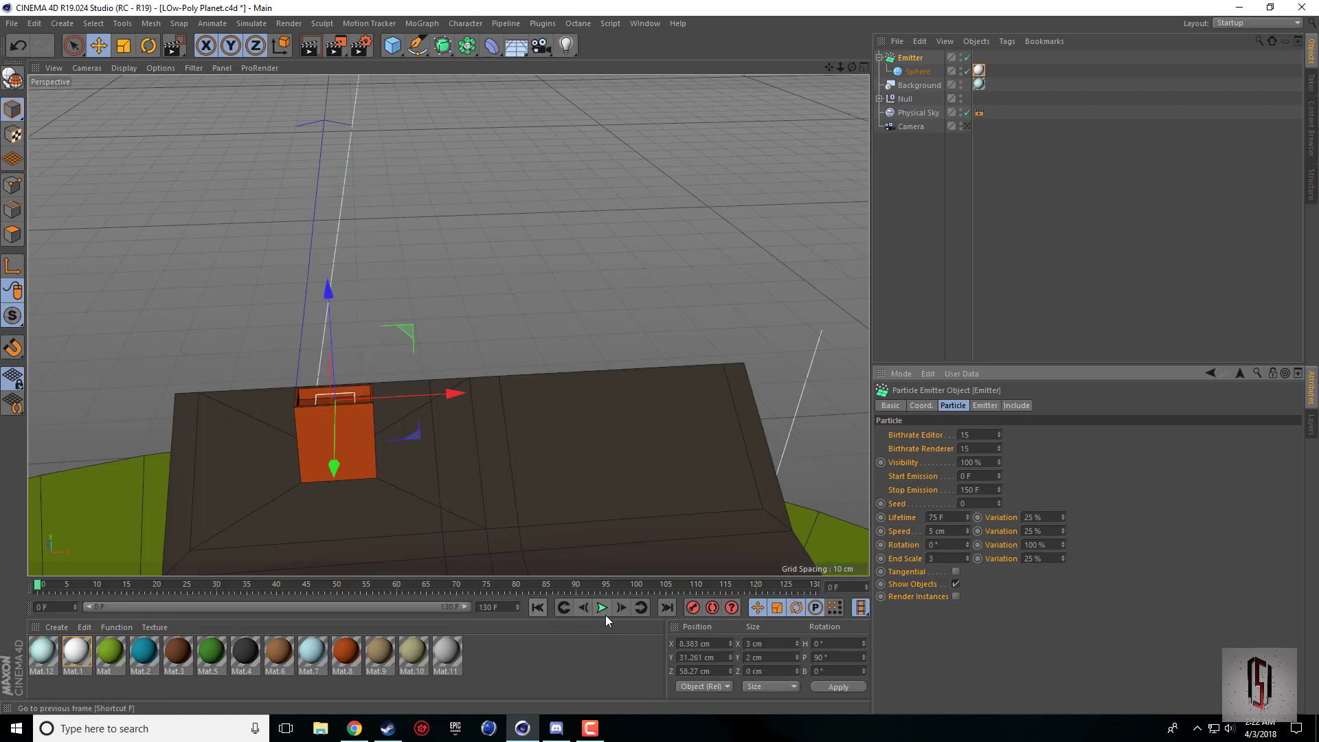
{"action": "left_click", "coordinate": [603, 609]}
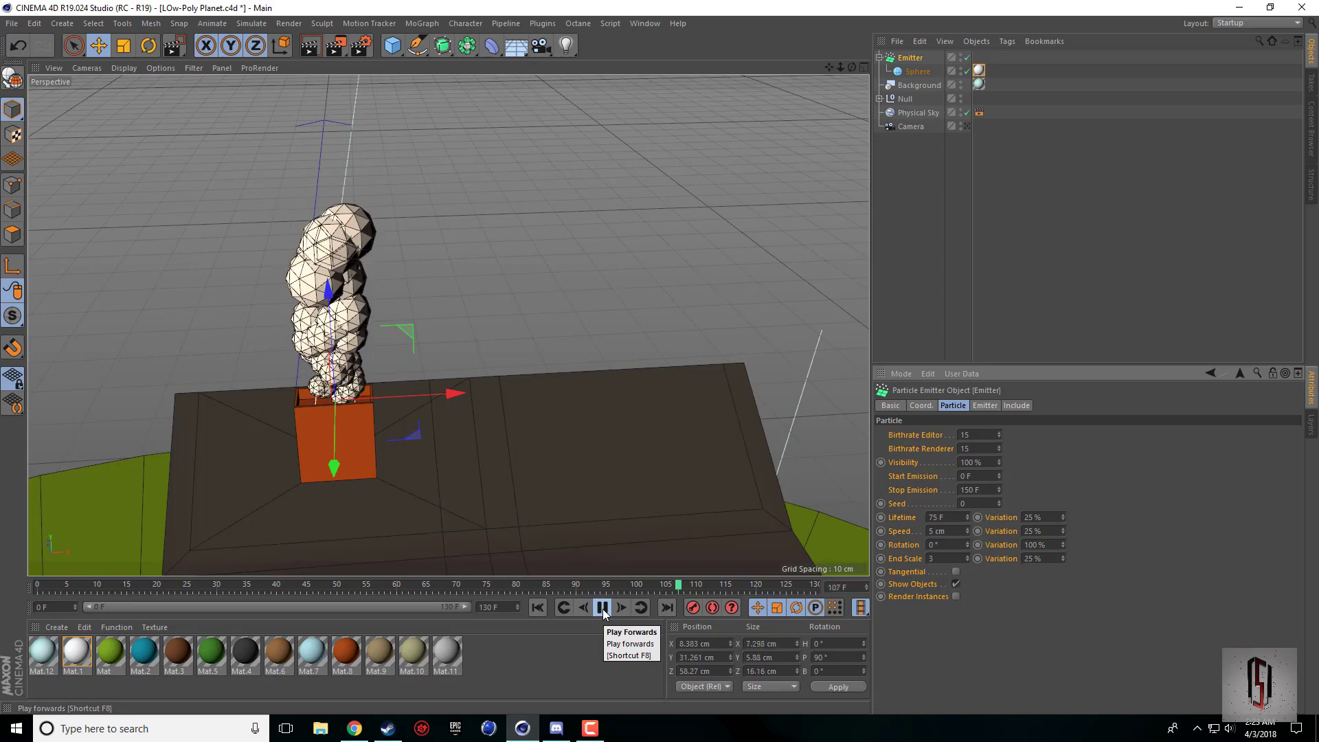
{"action": "left_click", "coordinate": [597, 610]}
Orbit toward the house front and replay until the smoke has fully risen.
{"action": "left_click_drag", "start_coordinate": [607, 312], "coordinate": [810, 174], "text": "alt"}
{"action": "left_click", "coordinate": [537, 608]}
{"action": "left_click", "coordinate": [597, 608]}
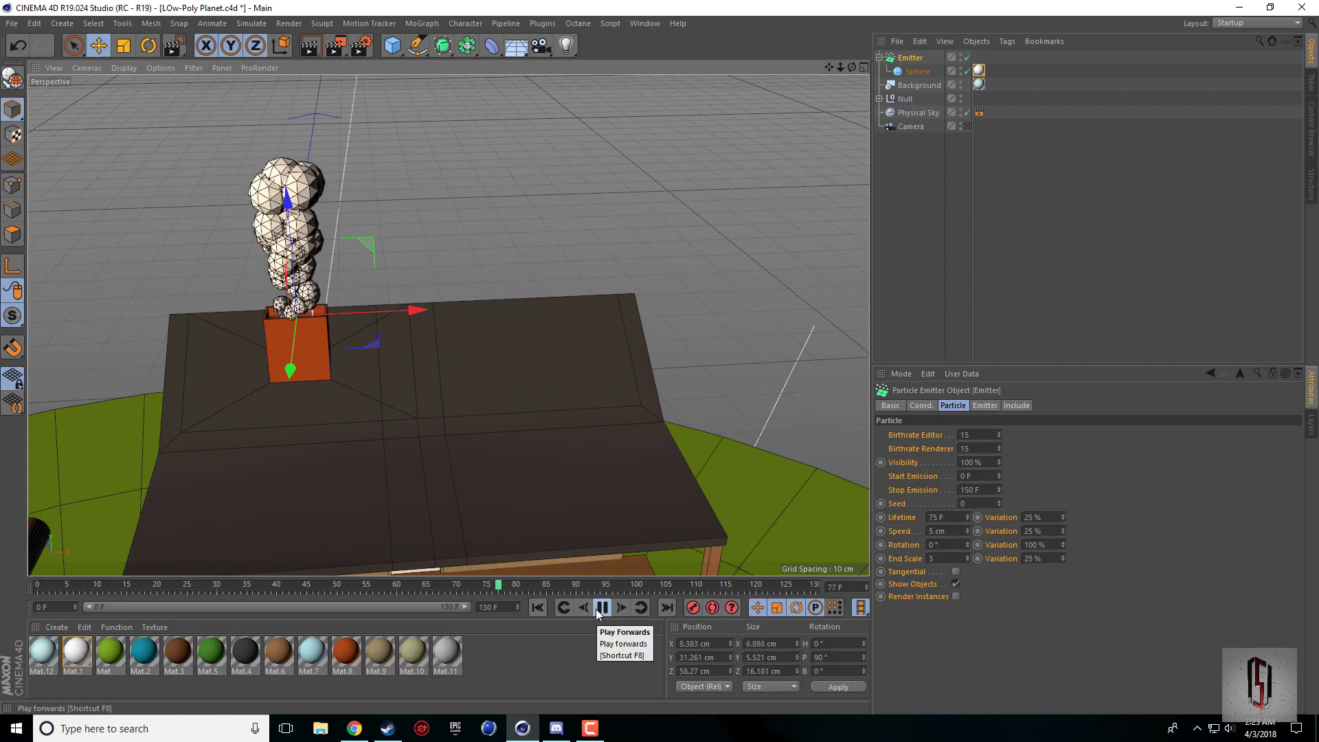
{"action": "left_click", "coordinate": [597, 609]}
Render a preview of the house and smoke, then clear it back to the editor view.
{"action": "left_click", "coordinate": [310, 46]}
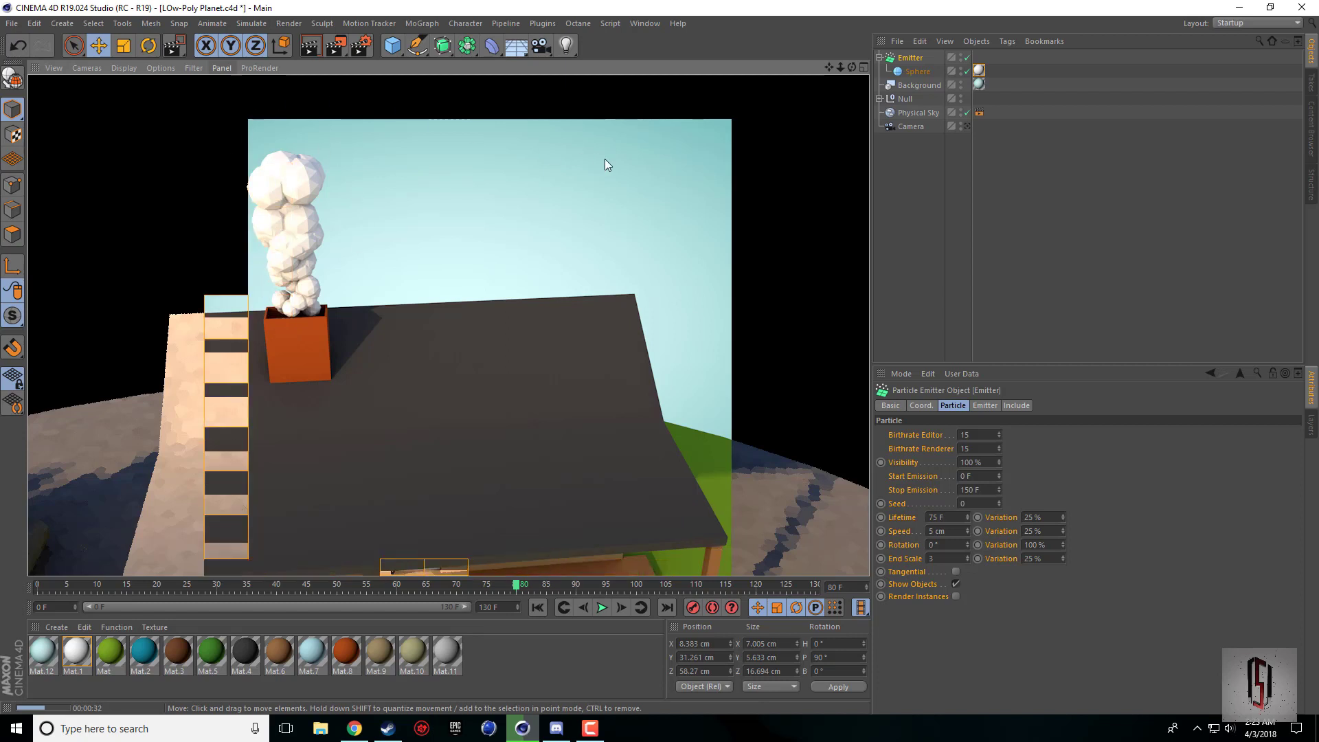
{"action": "left_click", "coordinate": [926, 127]}
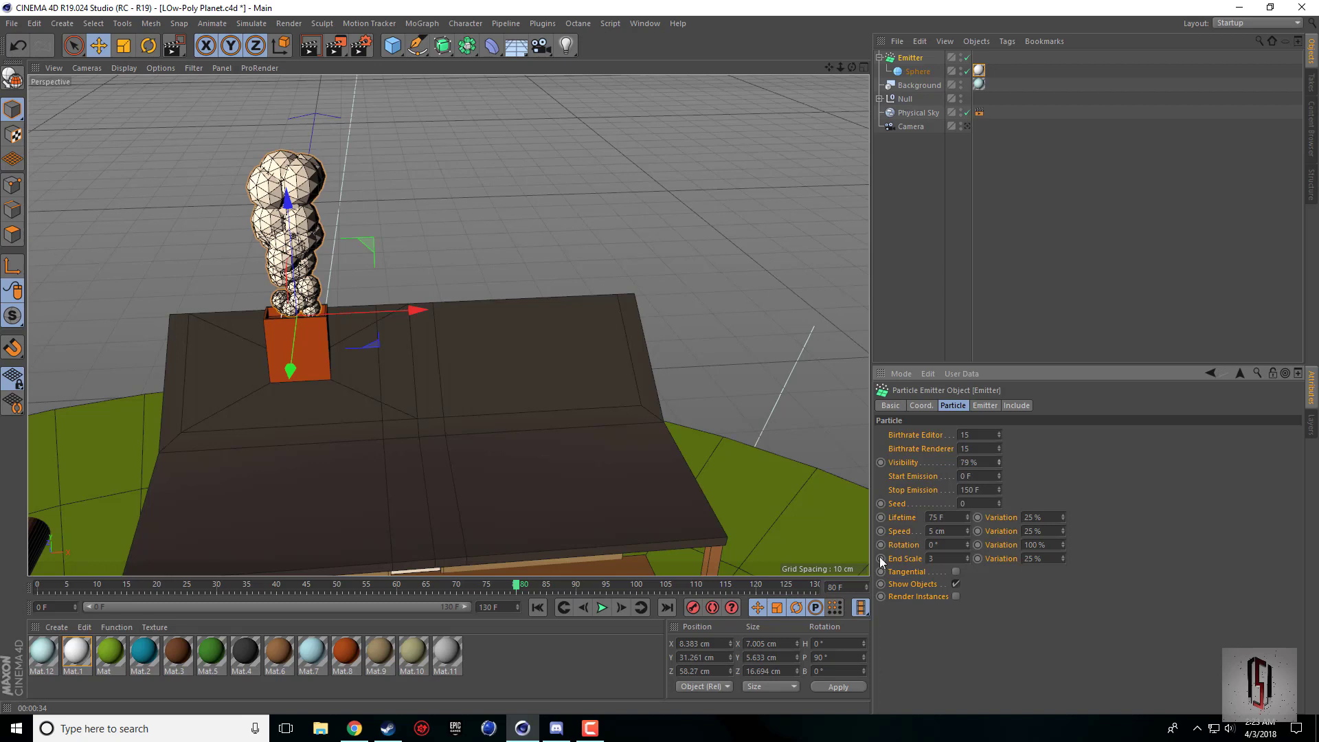
Set emitter Visibility to 75 %, replay, and region-render the area around the smoke.
{"action": "type", "text": "7"}
{"action": "left_click", "coordinate": [537, 607]}
{"action": "left_click", "coordinate": [602, 608]}
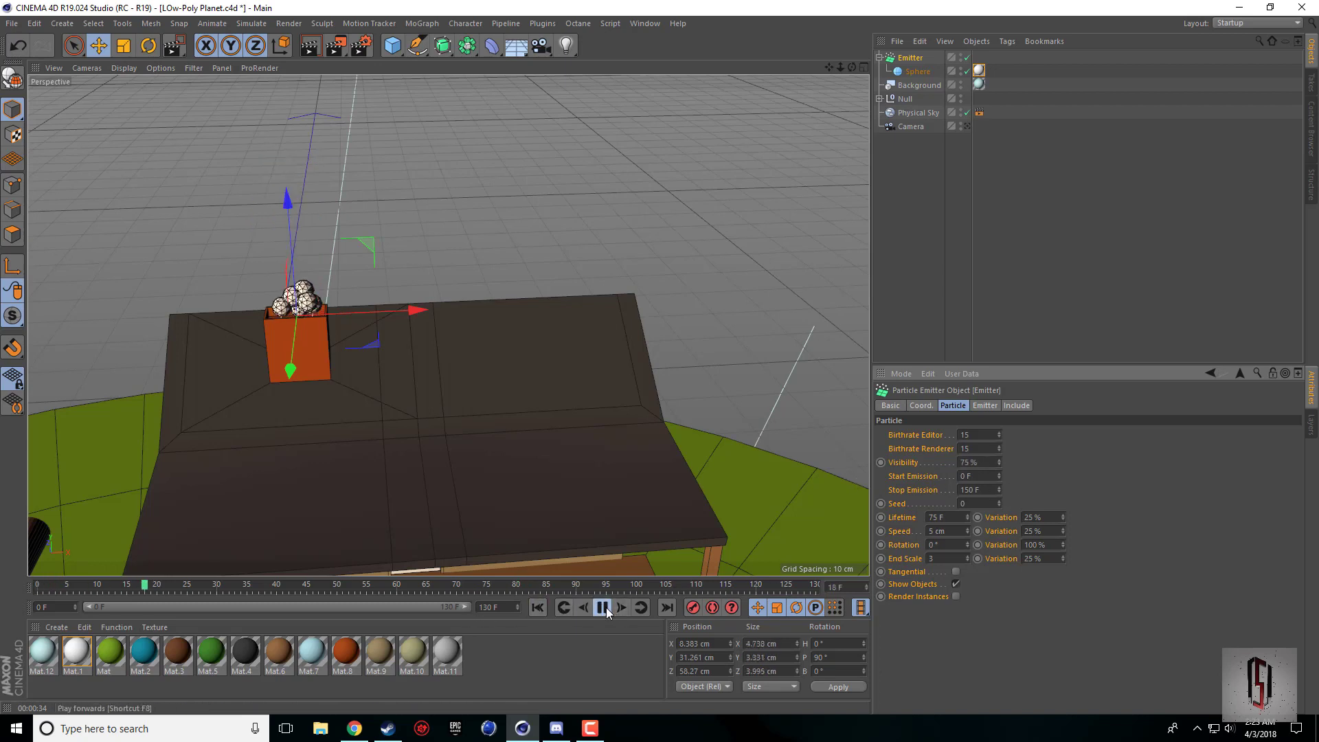
{"action": "left_click", "coordinate": [603, 608]}
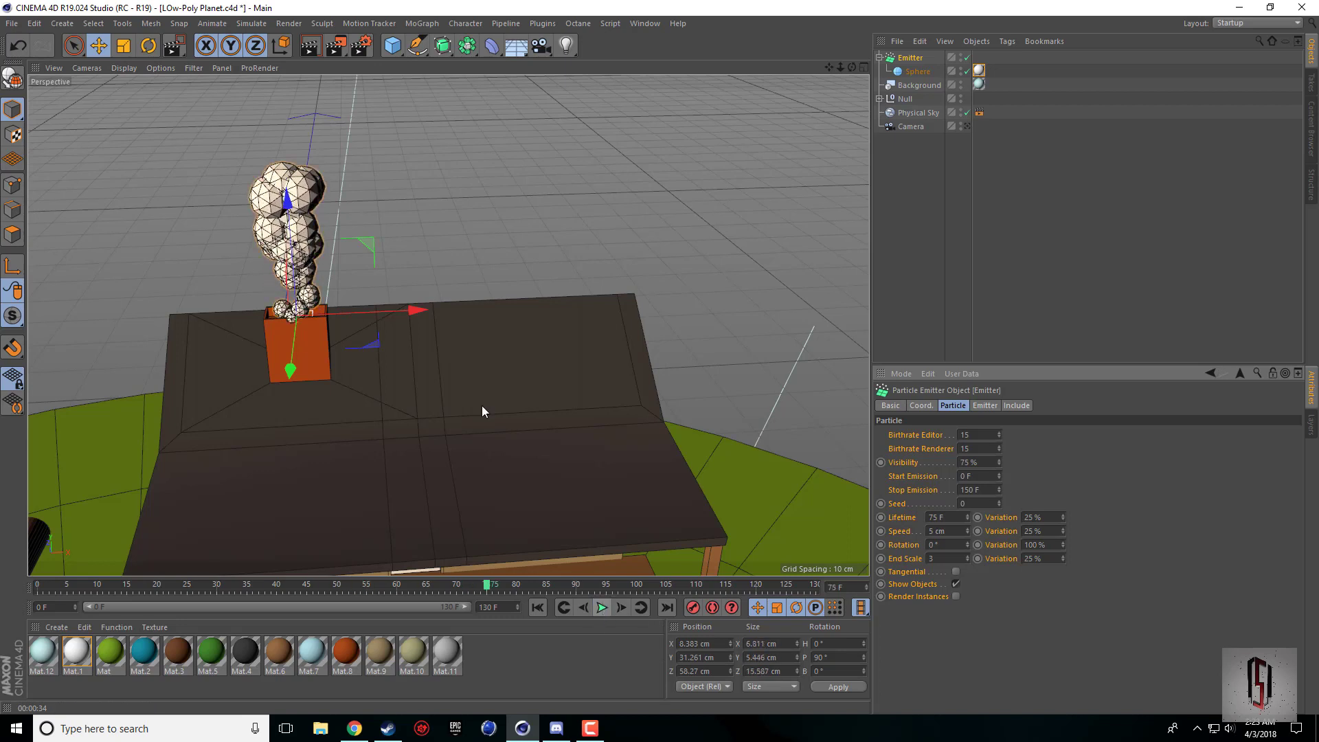
{"action": "left_click_drag", "start_coordinate": [336, 45], "coordinate": [385, 88]}
{"action": "left_click_drag", "start_coordinate": [234, 145], "coordinate": [340, 317]}
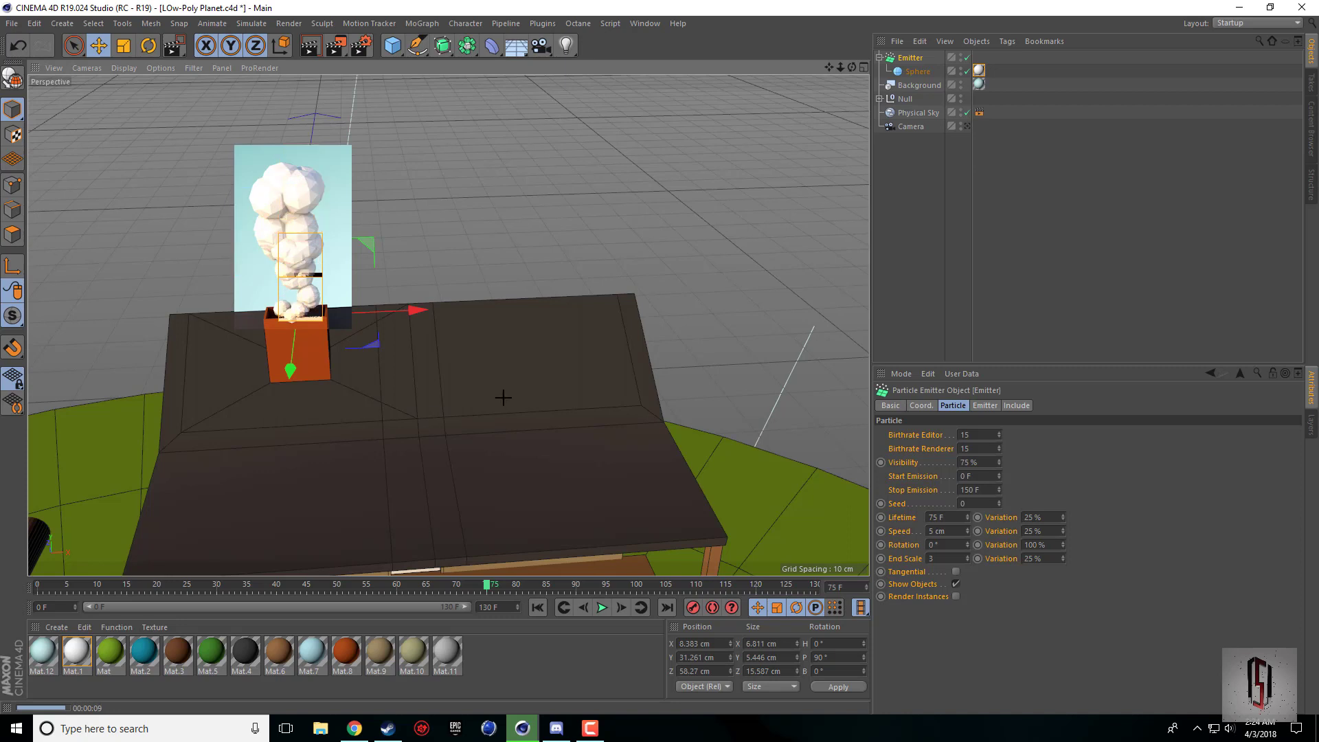
Lower emitter Visibility to 25 %, region-render the upper smoke, and replay the emission.
{"action": "double_click", "coordinate": [990, 462]}
{"action": "type", "text": "25"}
{"action": "key", "text": "Return"}
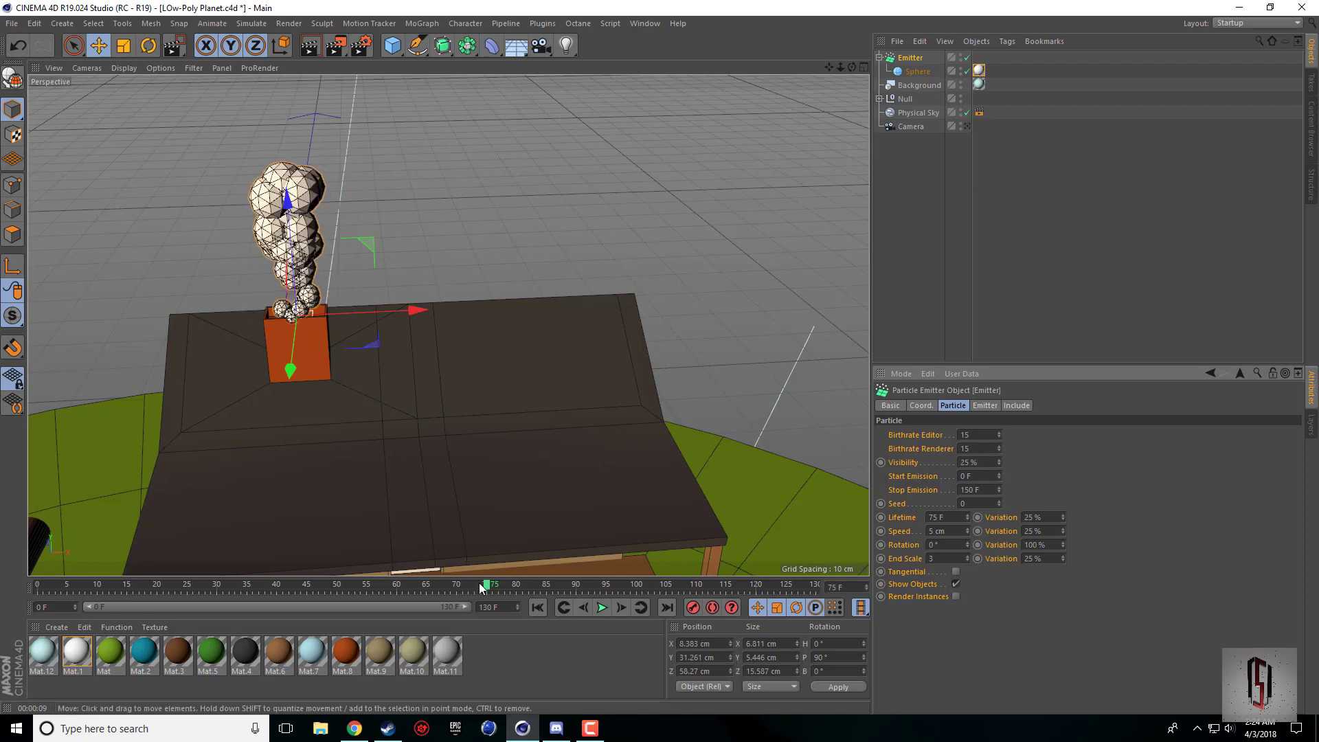
{"action": "left_click_drag", "start_coordinate": [336, 46], "coordinate": [391, 60]}
{"action": "left_click_drag", "start_coordinate": [253, 171], "coordinate": [322, 255]}
{"action": "left_click", "coordinate": [537, 608]}
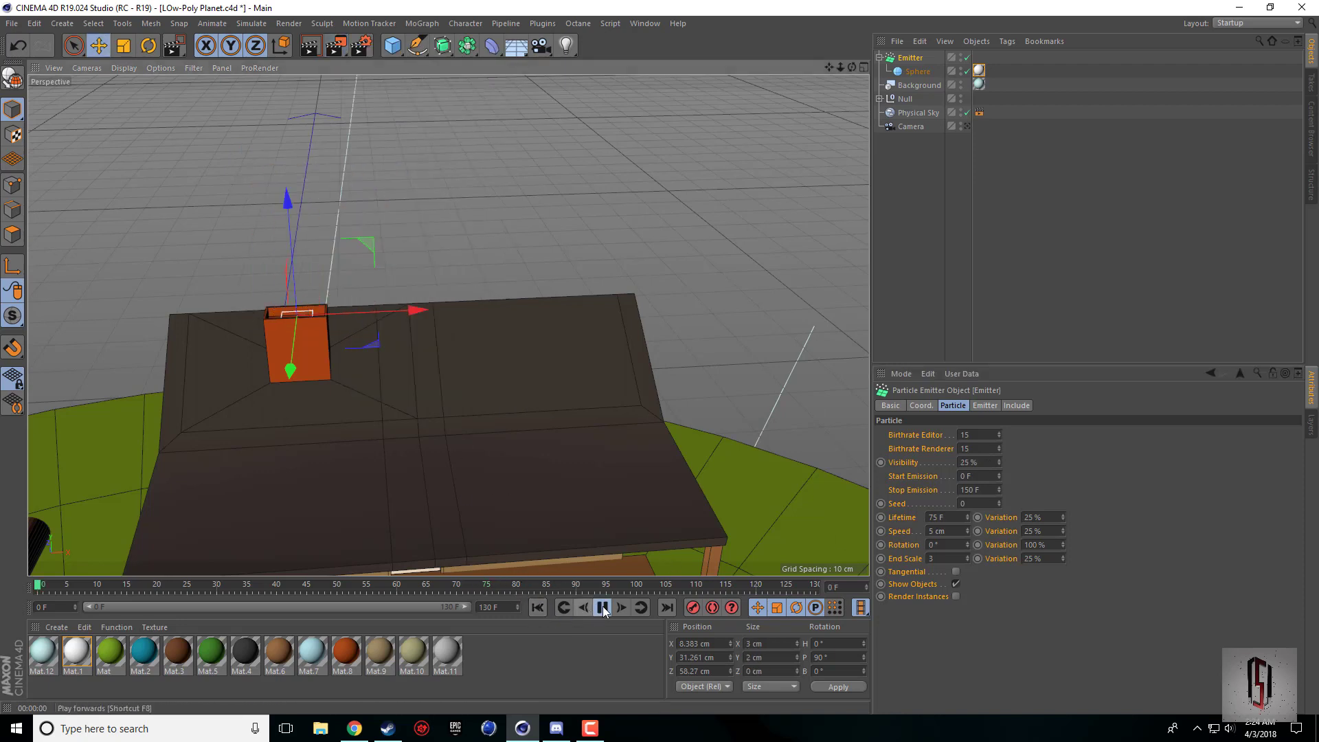
{"action": "left_click", "coordinate": [602, 608]}
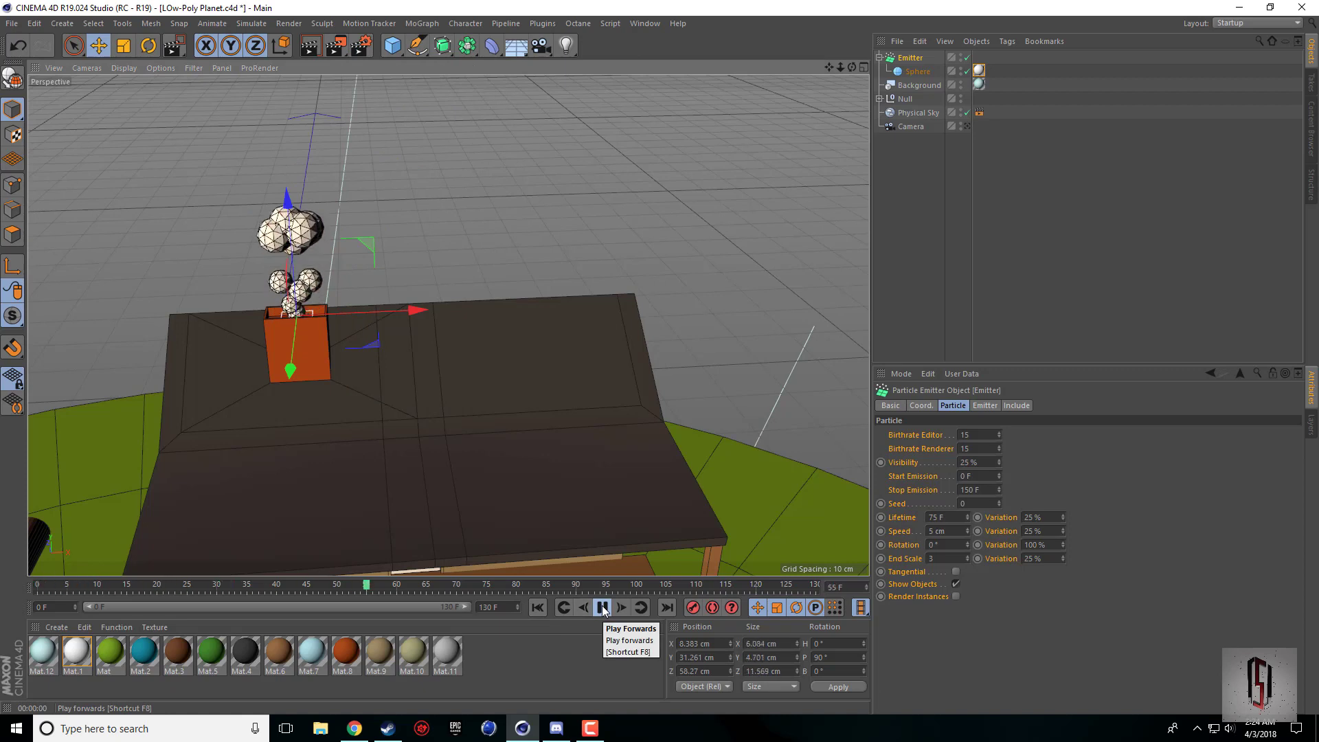
{"action": "left_click", "coordinate": [602, 607]}
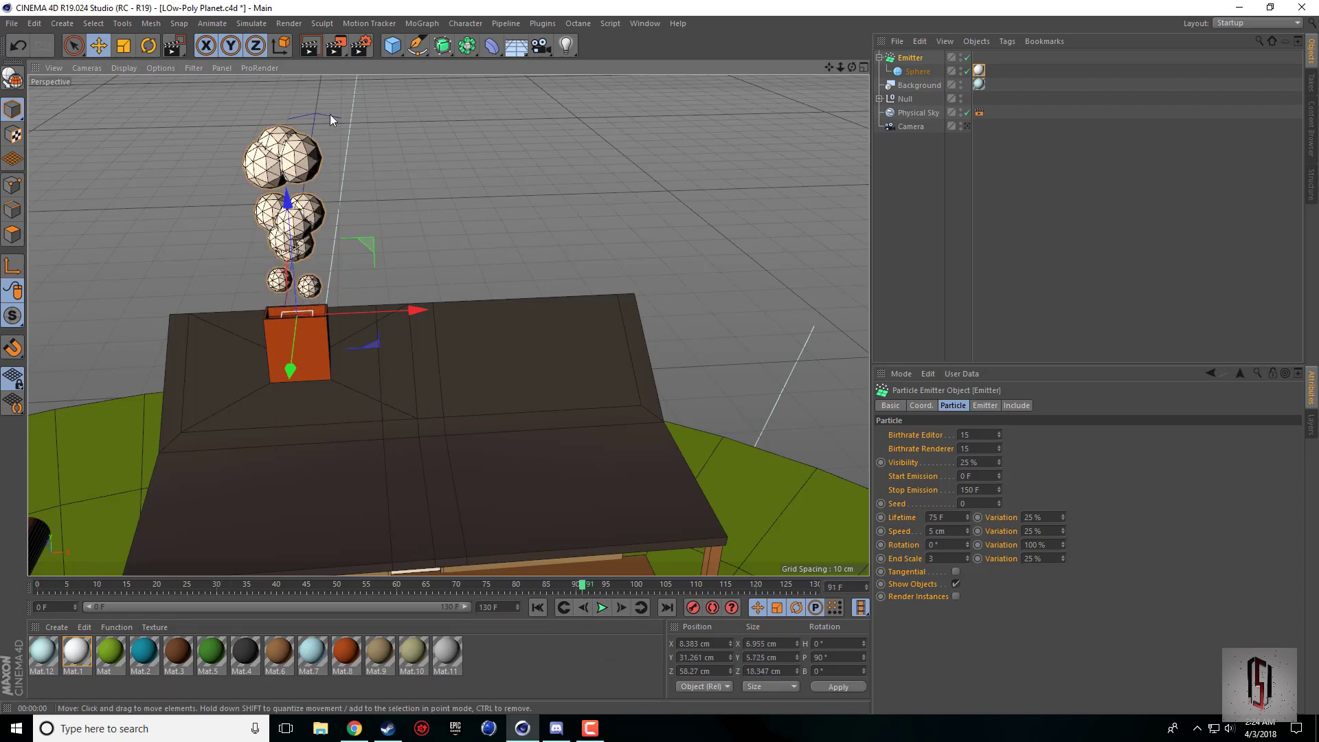
Re-render the smoke region, restore Visibility to 100 % and replay to frame 78.
{"action": "left_click_drag", "start_coordinate": [335, 46], "coordinate": [365, 88]}
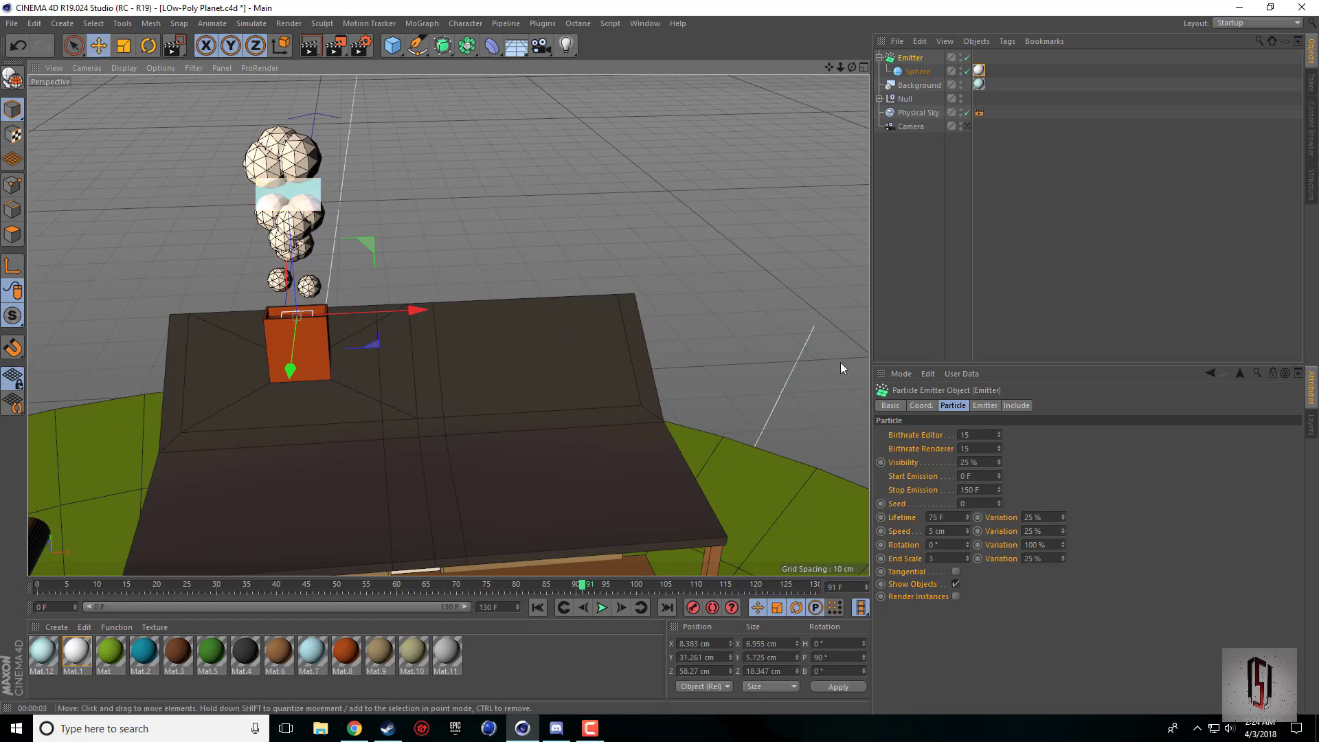
{"action": "left_click_drag", "start_coordinate": [971, 465], "coordinate": [1072, 477]}
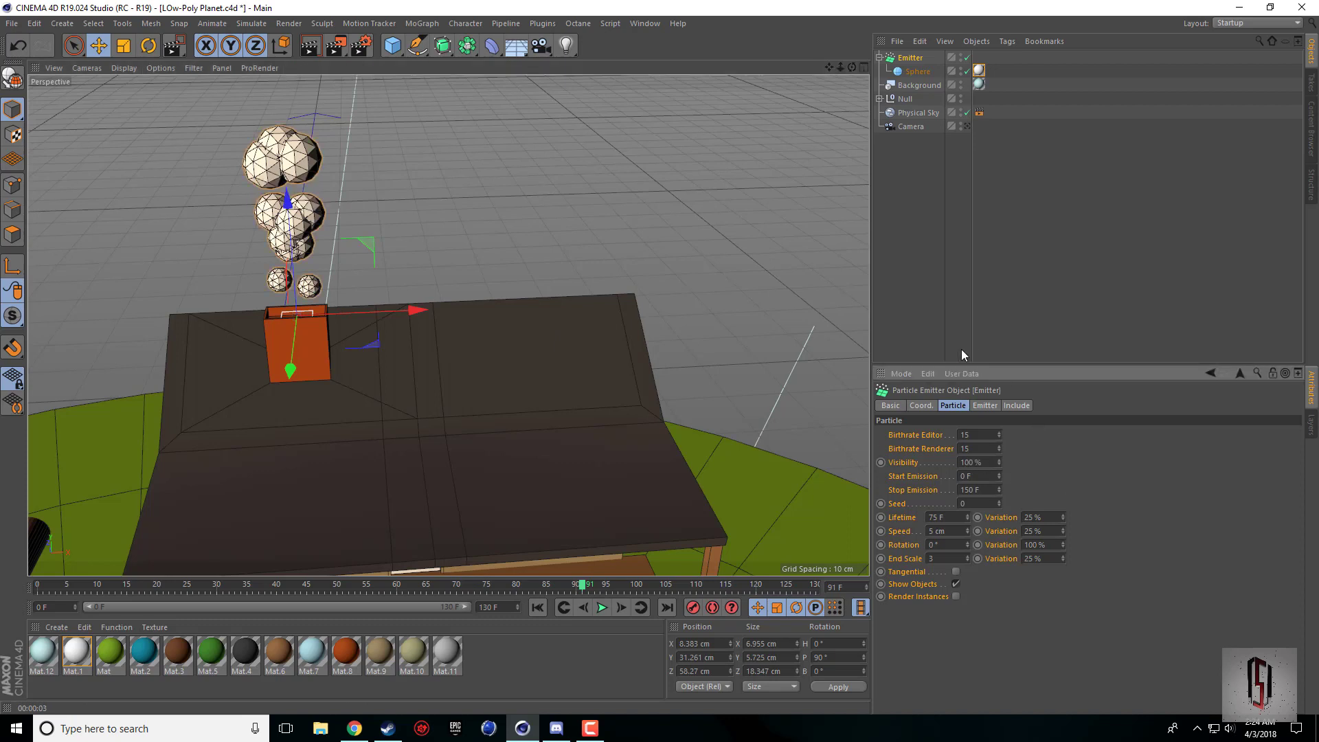
{"action": "left_click", "coordinate": [539, 607]}
{"action": "left_click", "coordinate": [601, 607]}
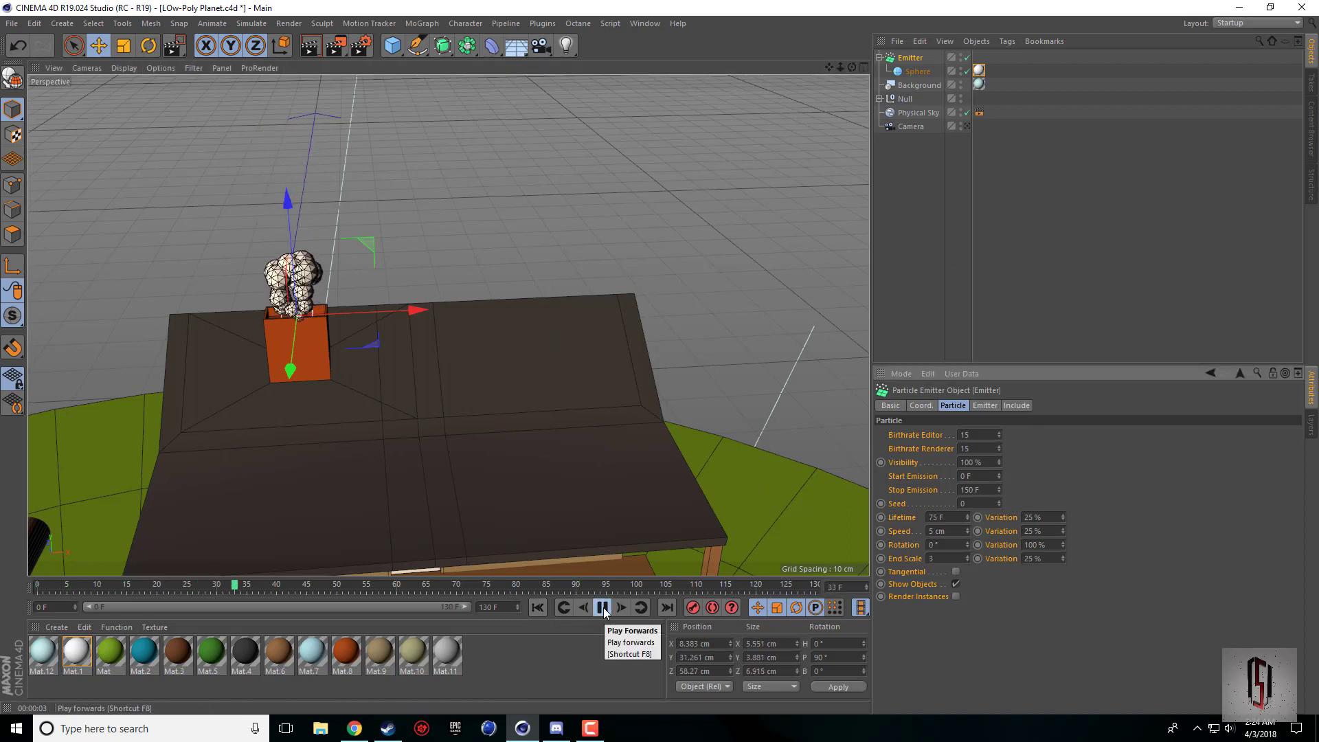
{"action": "left_click", "coordinate": [602, 607]}
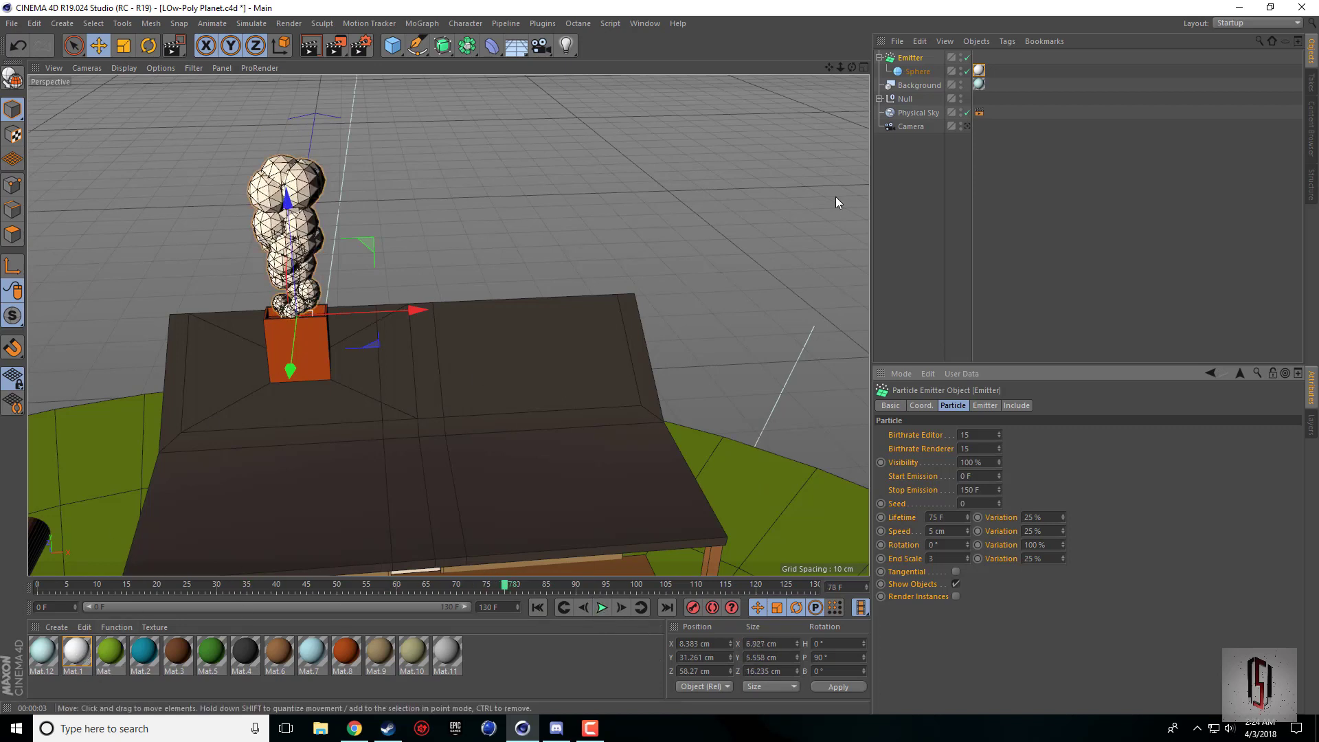
Add a Display tag to the Sphere with Visibility enabled at 50 %.
{"action": "right_click", "coordinate": [909, 57]}
{"action": "right_click", "coordinate": [904, 72]}
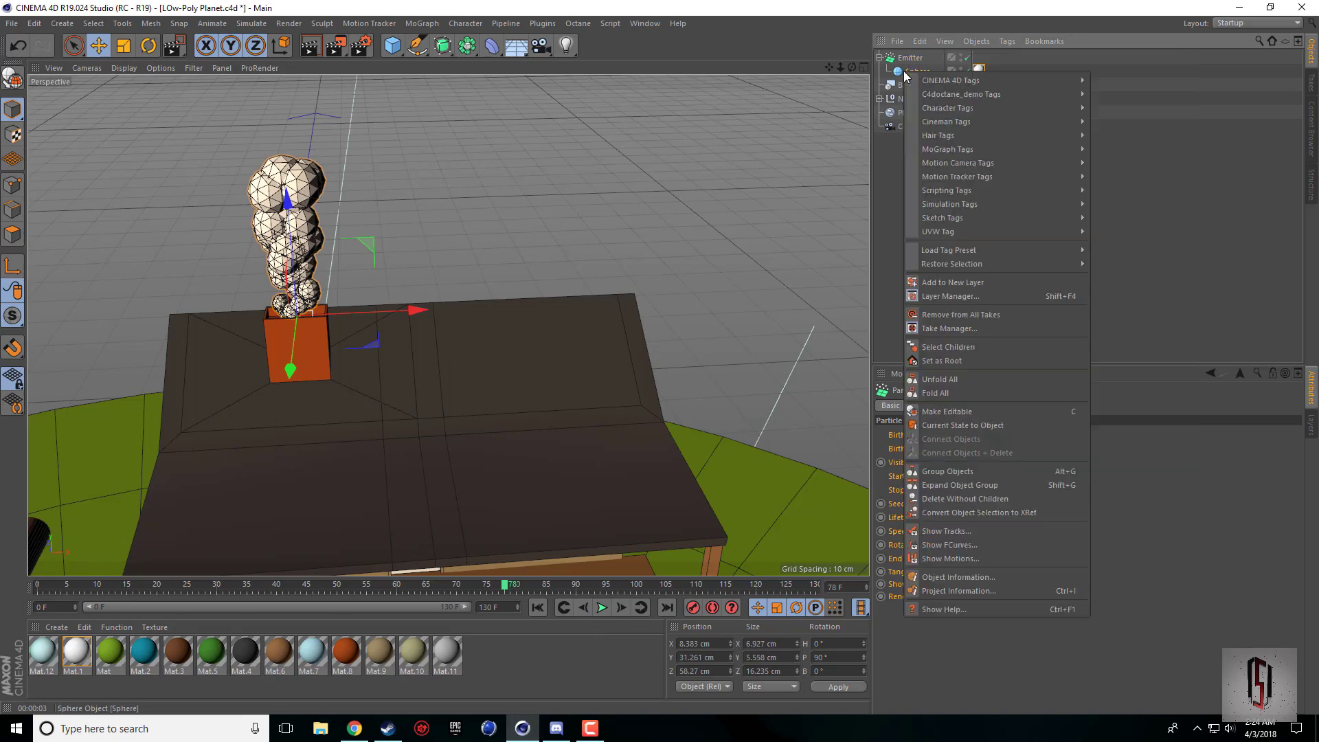
{"action": "mouse_move", "coordinate": [967, 81]}
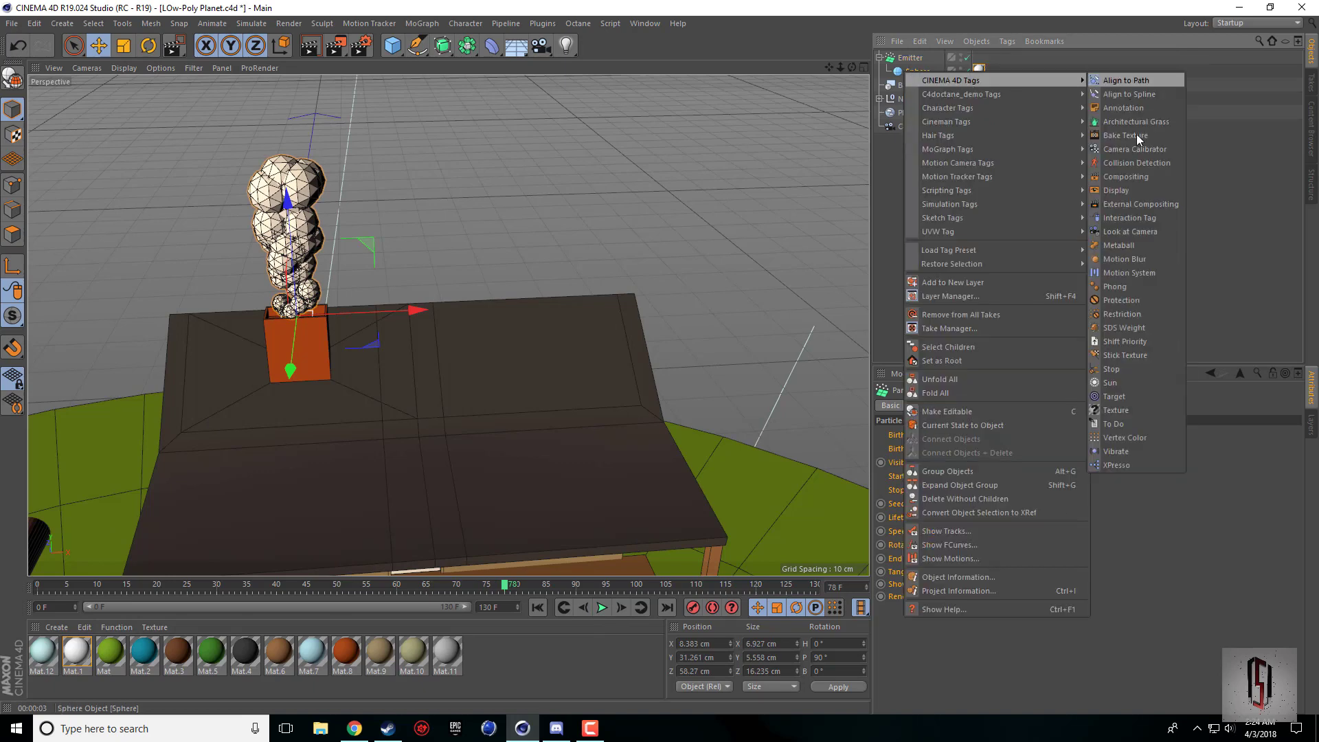
{"action": "left_click", "coordinate": [1143, 184]}
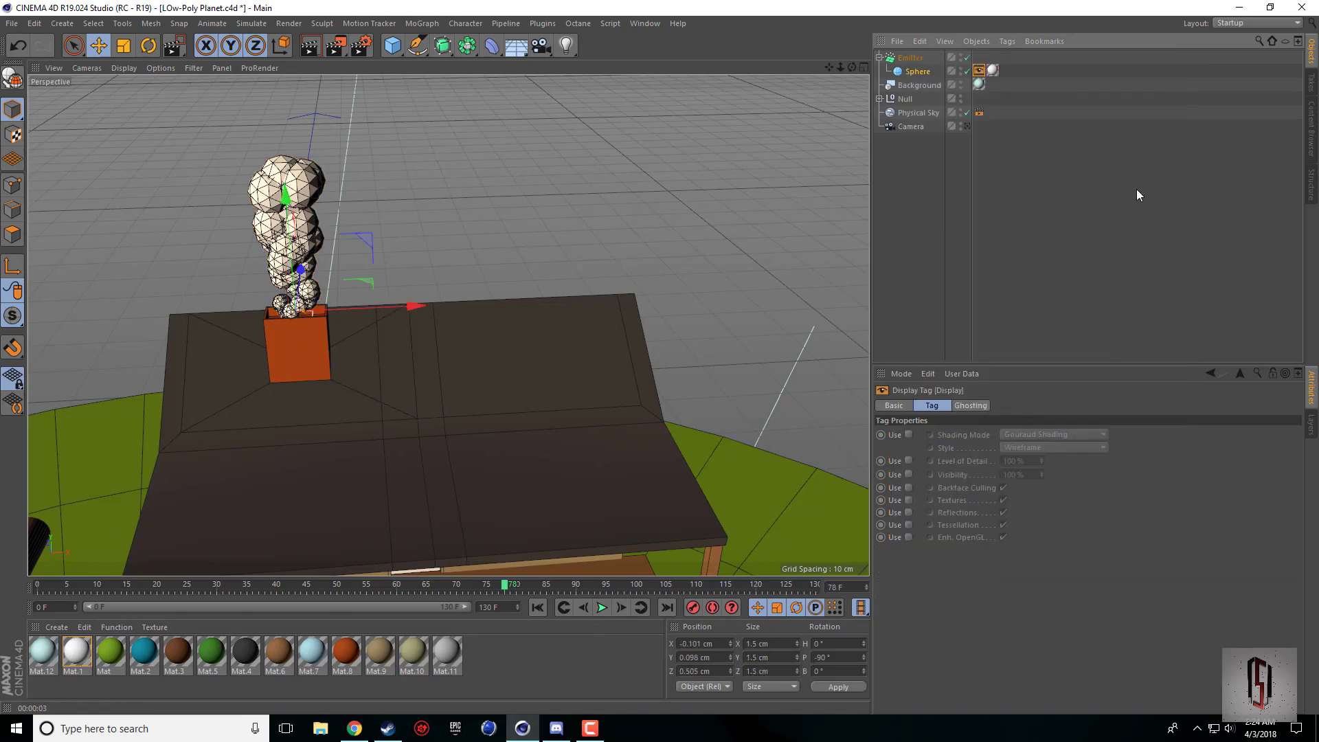
{"action": "left_click", "coordinate": [908, 474]}
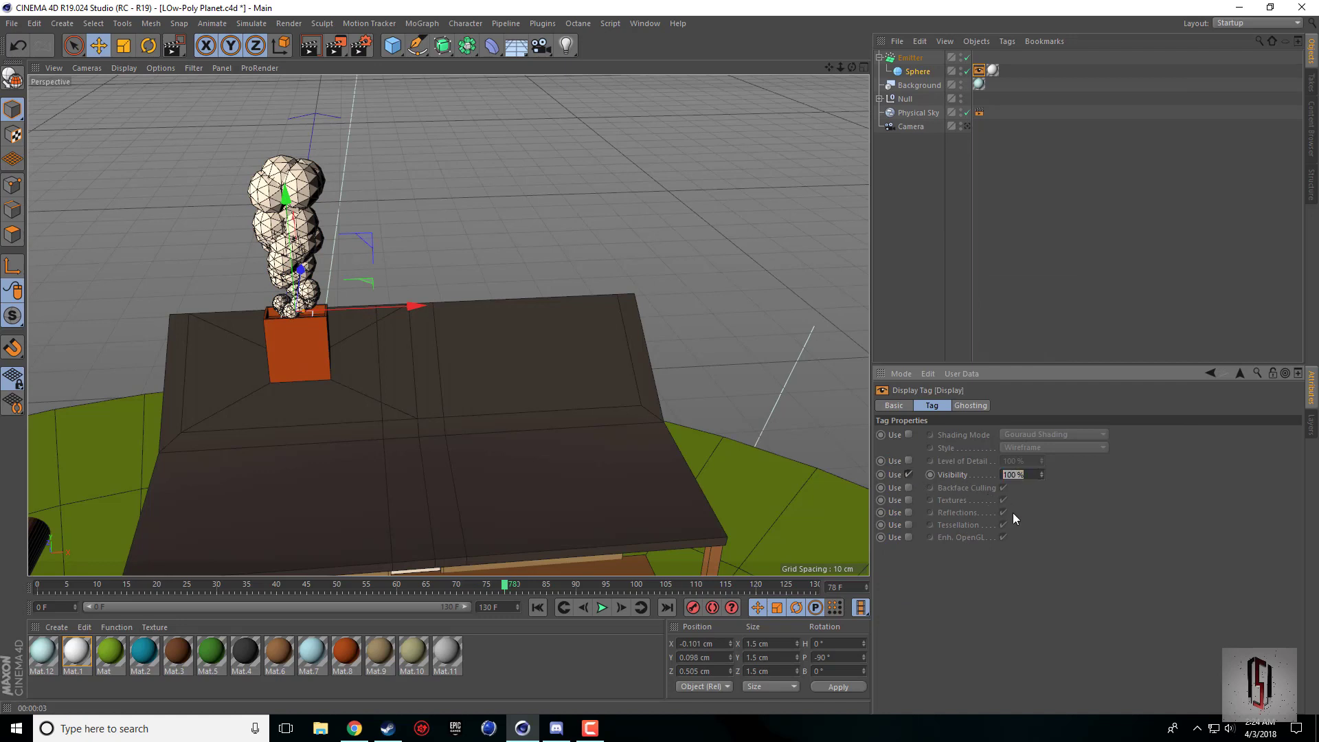
{"action": "type", "text": "50"}
{"action": "key", "text": "Return"}
Preview the 50 % smoke in an Interactive Render Region, then close it and delete the tag.
{"action": "left_click_drag", "start_coordinate": [336, 46], "coordinate": [386, 55]}
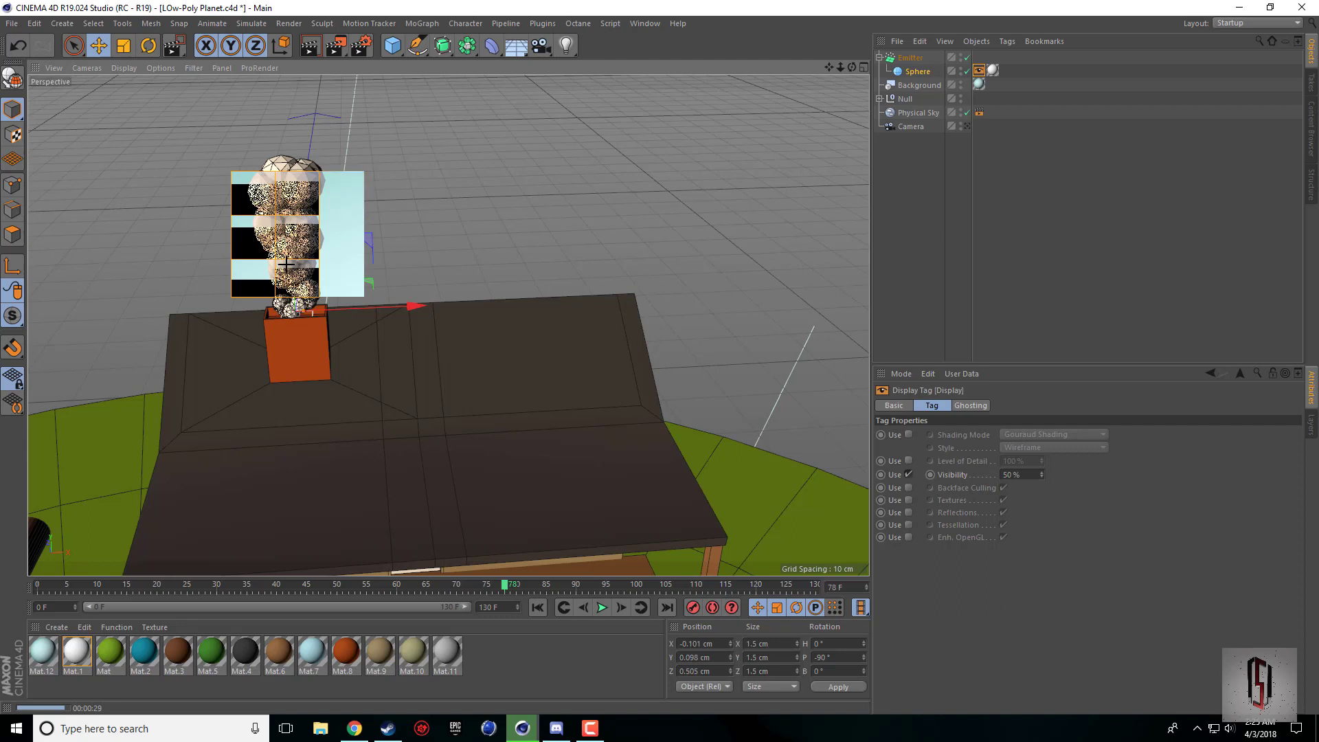
{"action": "key", "text": "alt+r"}
{"action": "key", "text": "Delete"}
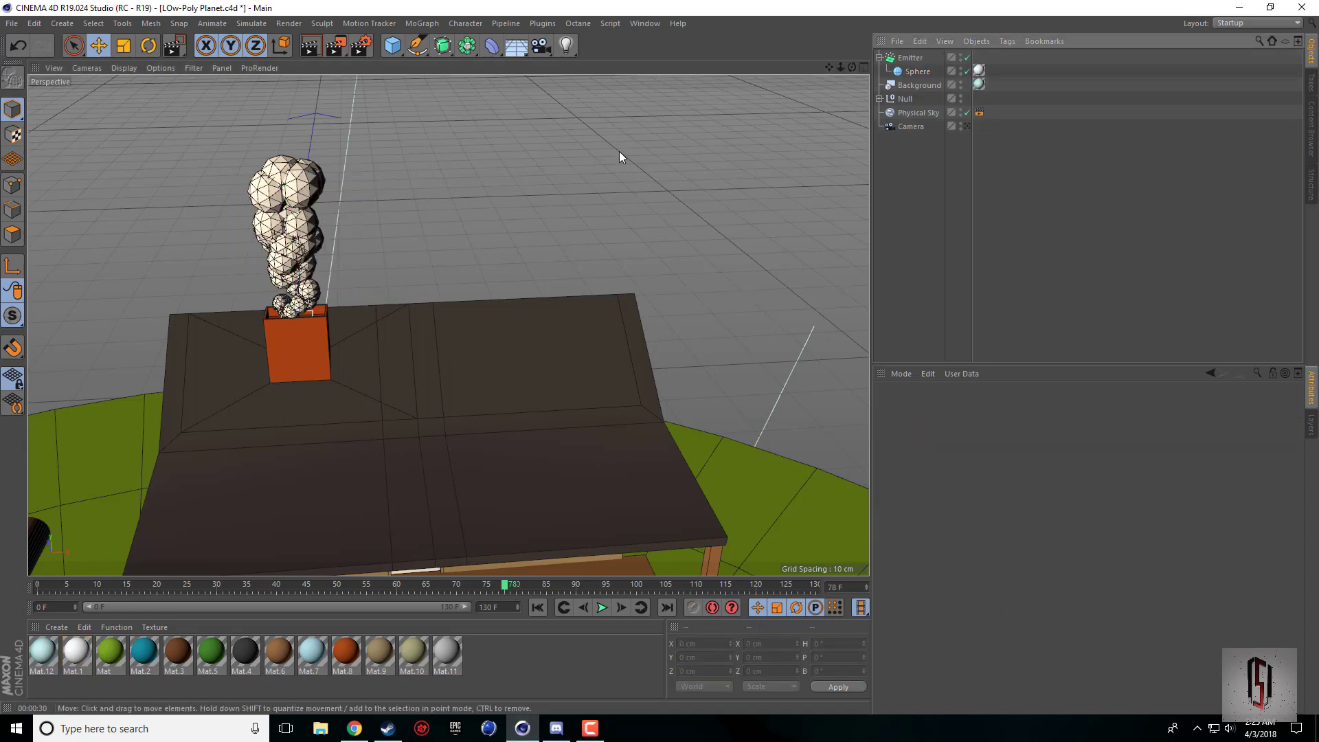
Check the Emitter's Emitter and Include tabs, then go to Simulate > Particles.
{"action": "left_click", "coordinate": [910, 57]}
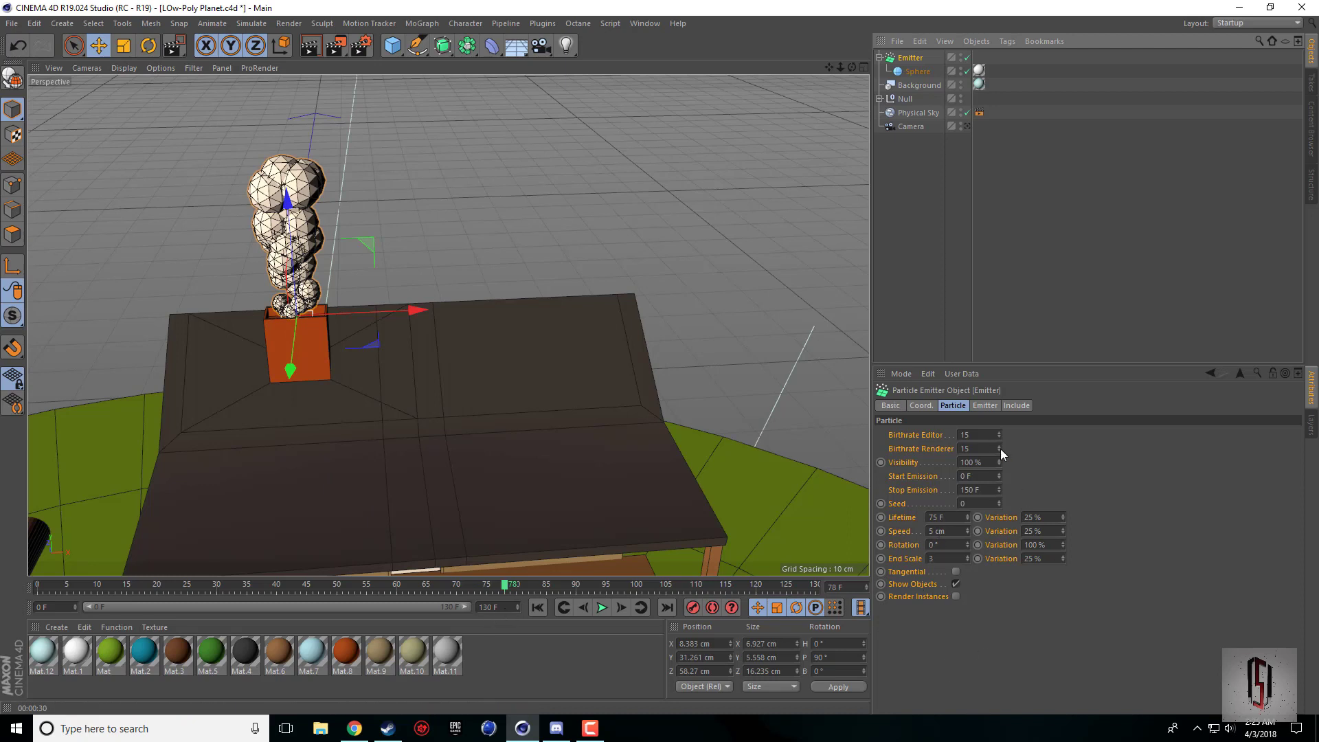
{"action": "left_click", "coordinate": [984, 405]}
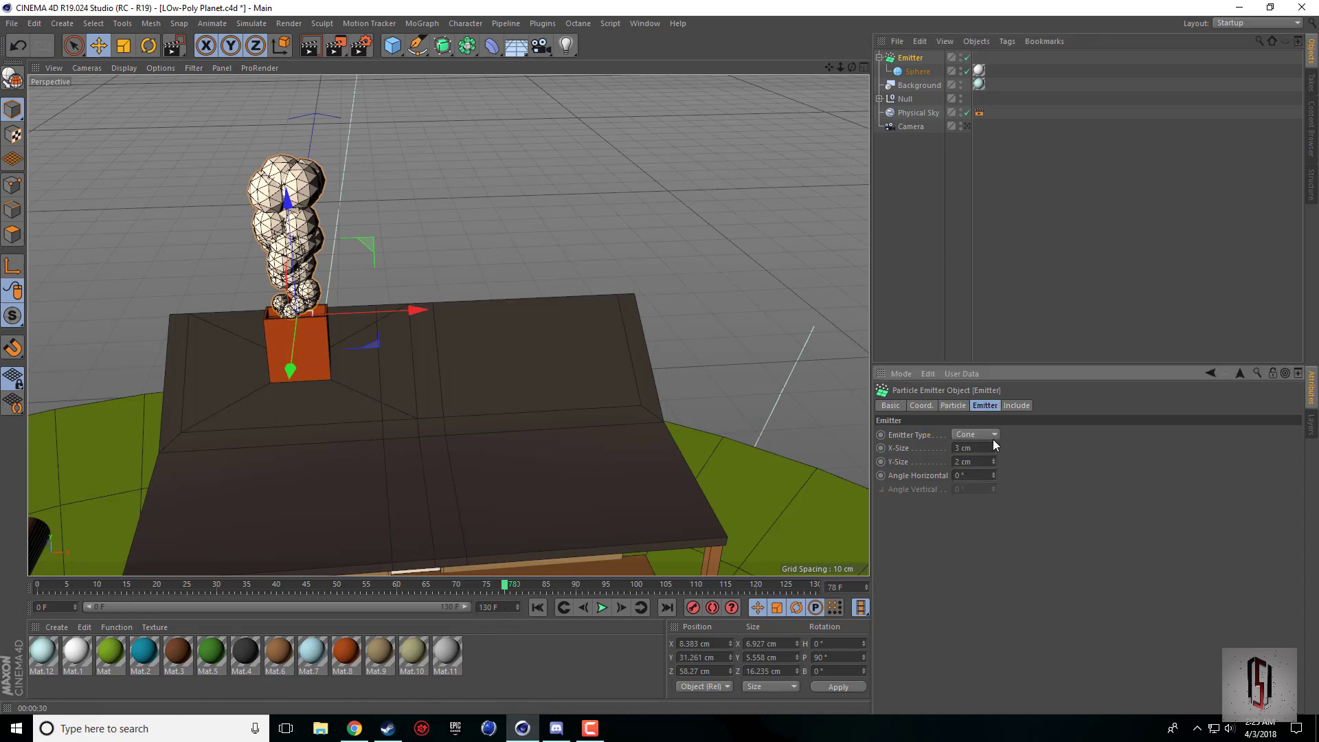
{"action": "left_click", "coordinate": [953, 405]}
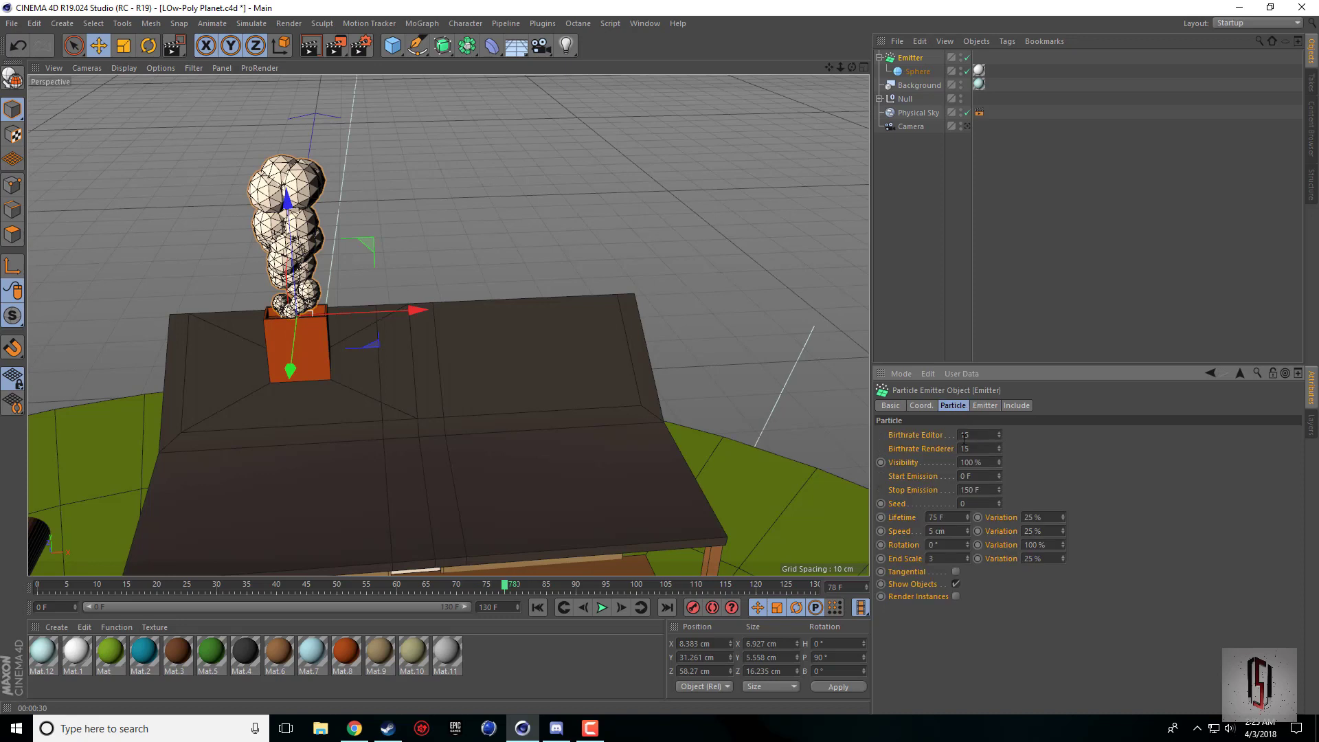
{"action": "left_click", "coordinate": [1007, 406]}
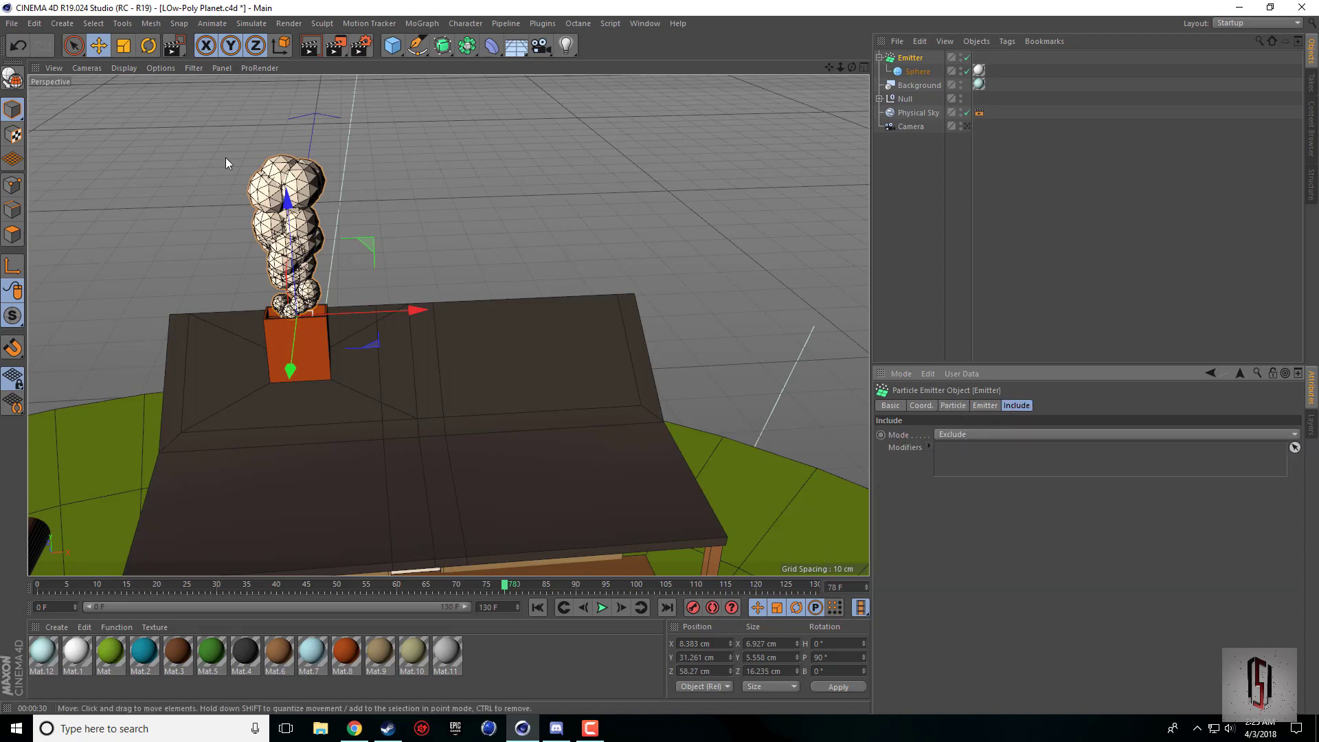
{"action": "left_click", "coordinate": [252, 23]}
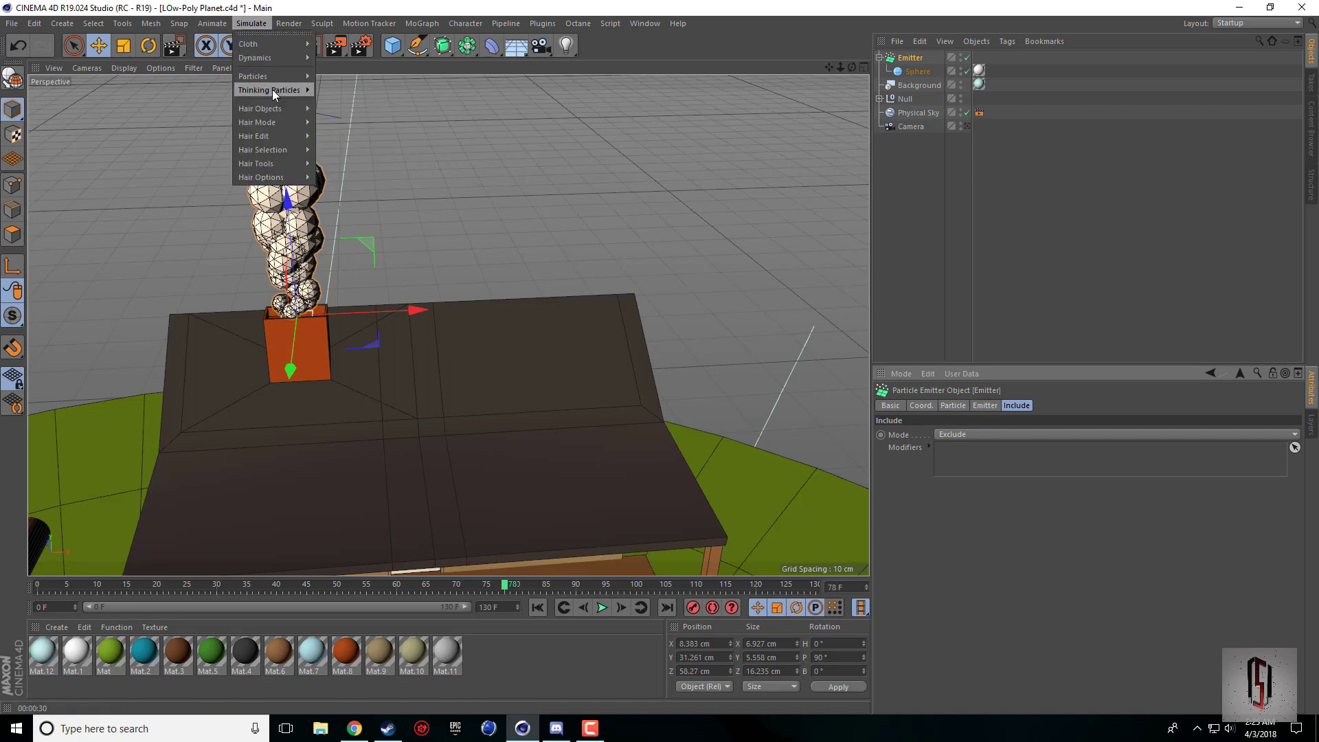
{"action": "mouse_move", "coordinate": [278, 88]}
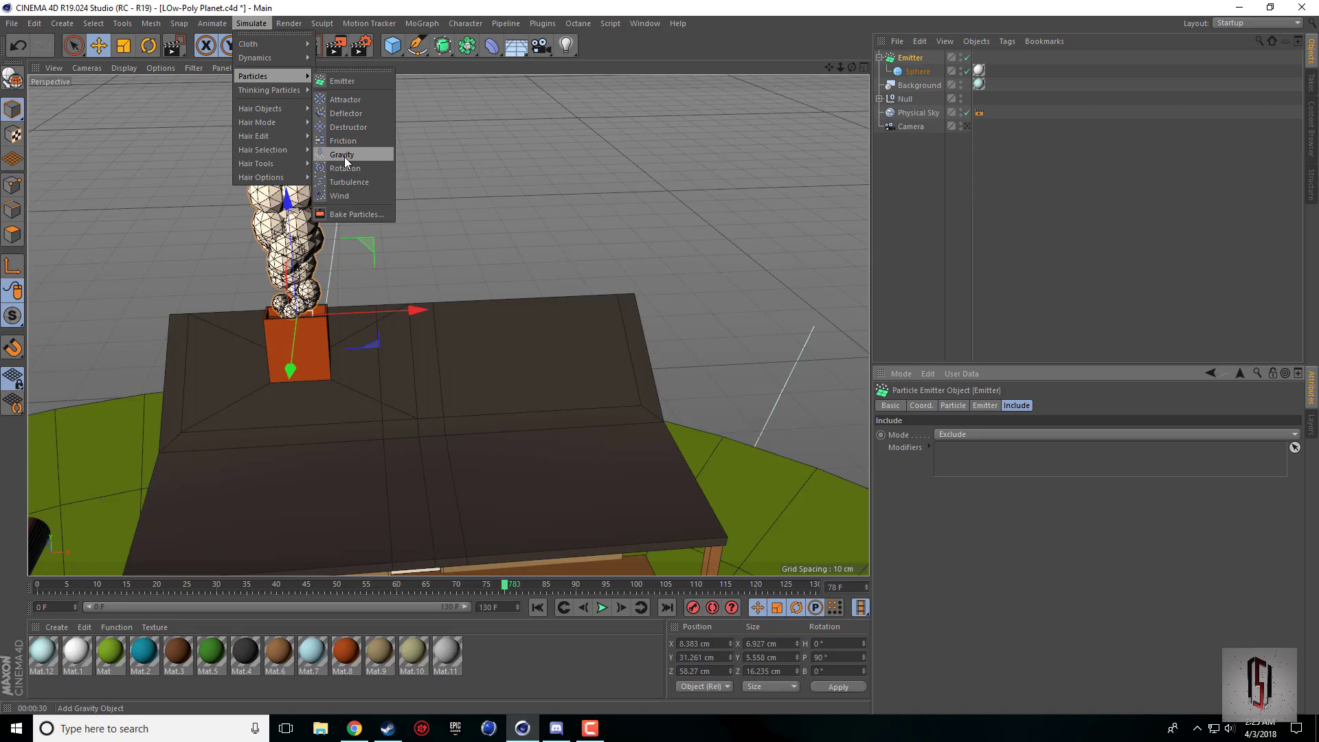
Add a Turbulence modifier, list it in the Emitter's Include Modifiers with Include mode, and play.
{"action": "left_click", "coordinate": [381, 183]}
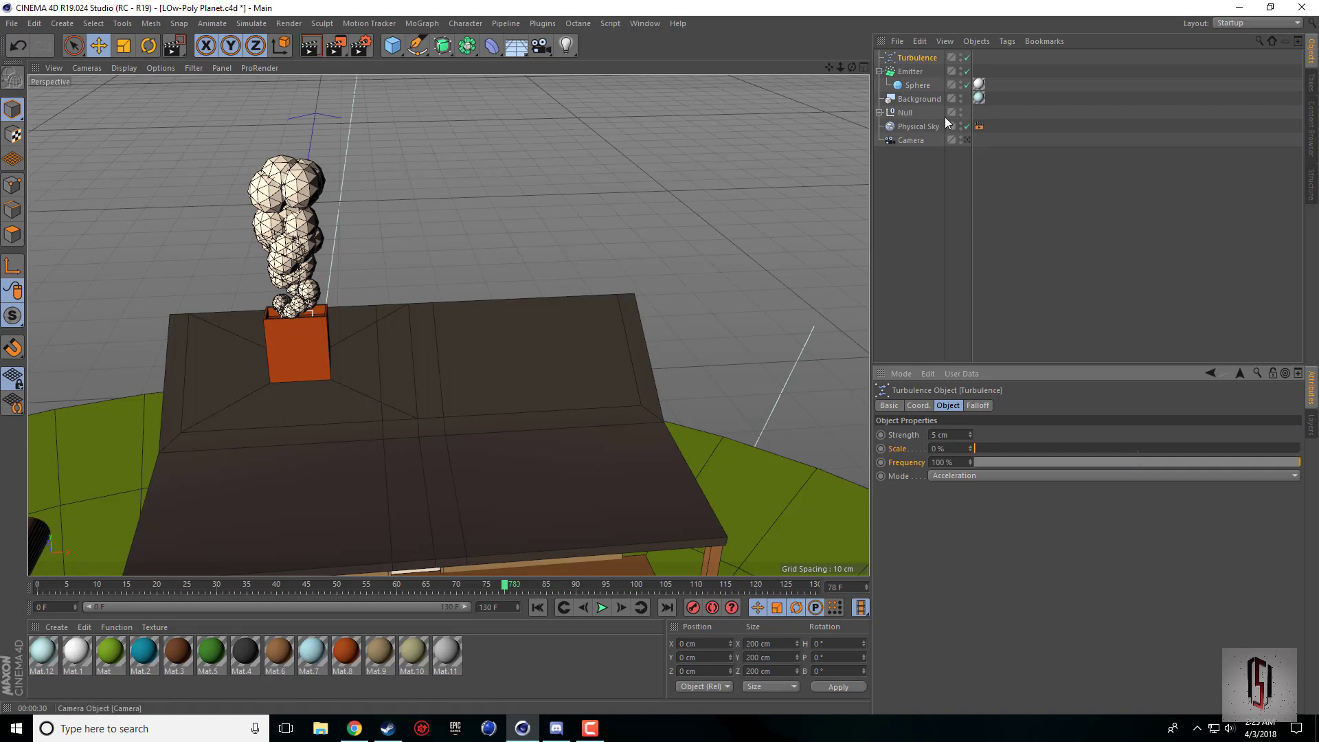
{"action": "left_click", "coordinate": [912, 72]}
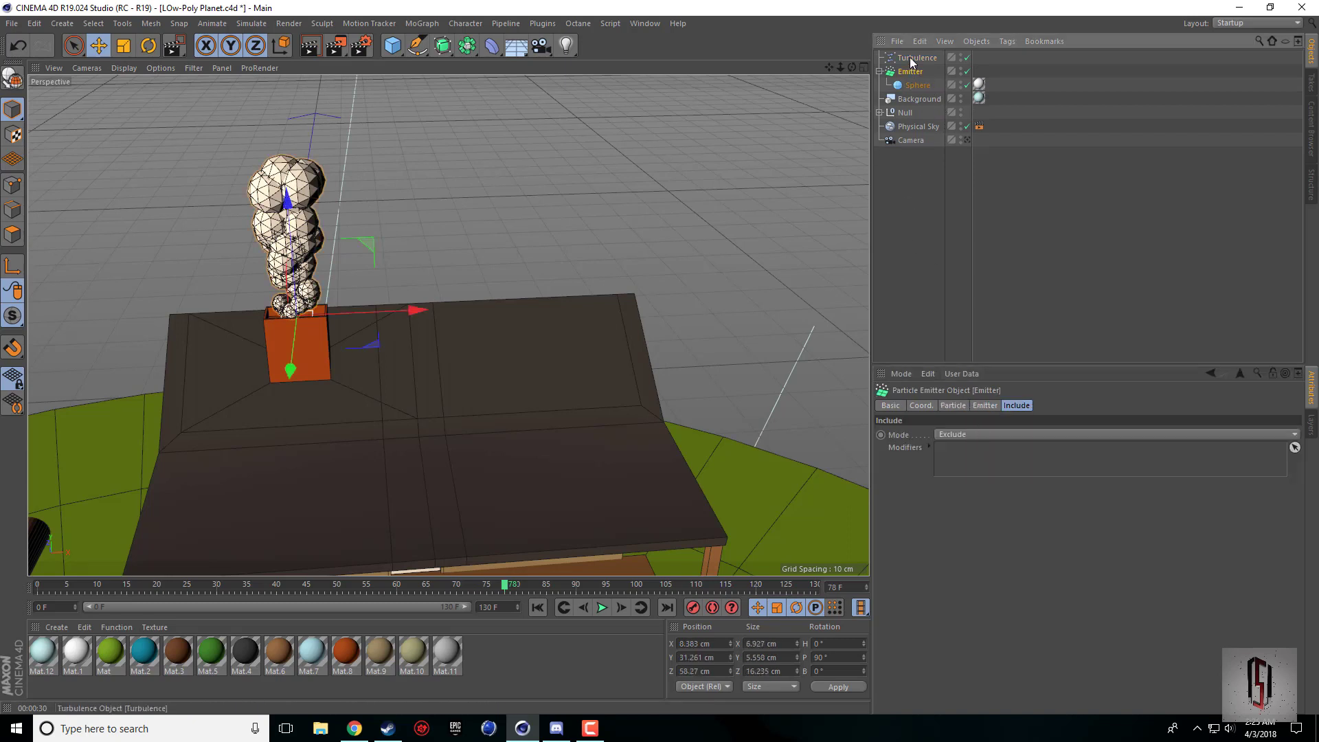
{"action": "left_click_drag", "start_coordinate": [950, 460], "coordinate": [949, 460]}
{"action": "left_click", "coordinate": [951, 437]}
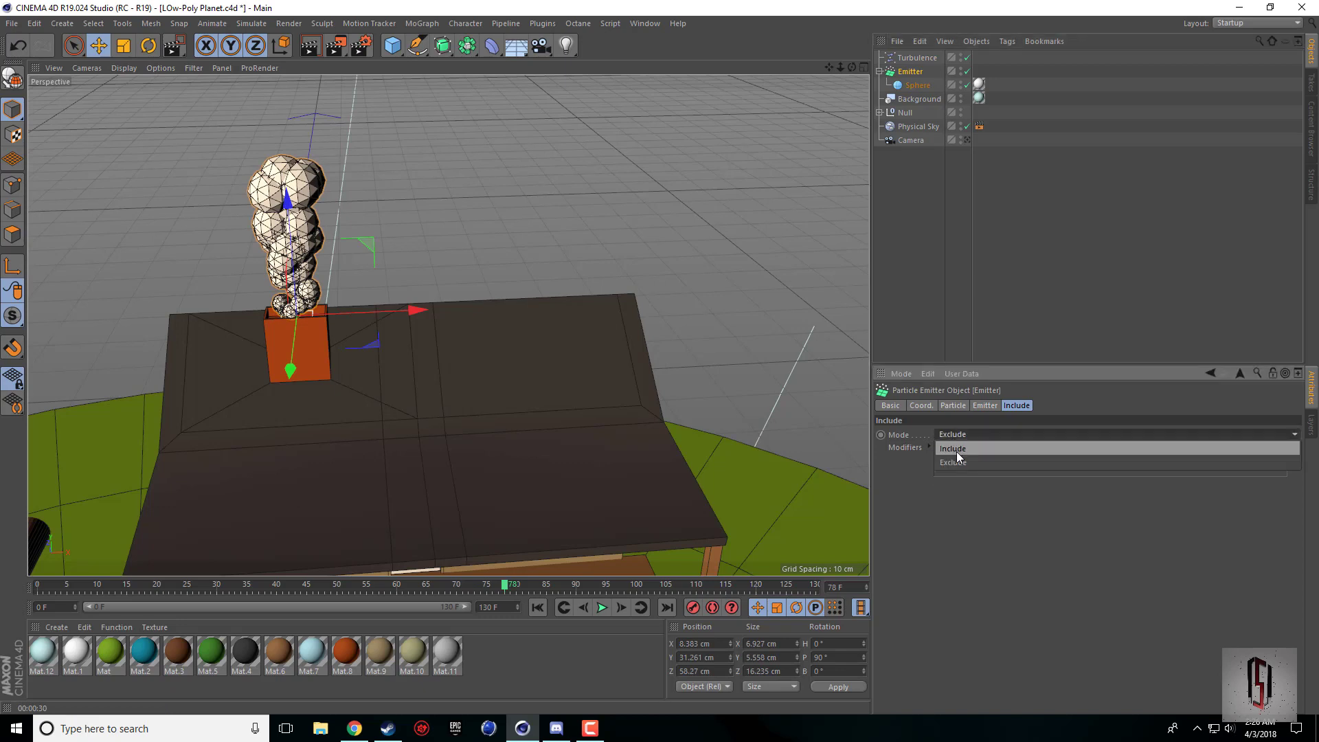
{"action": "left_click", "coordinate": [956, 451]}
{"action": "left_click", "coordinate": [986, 405]}
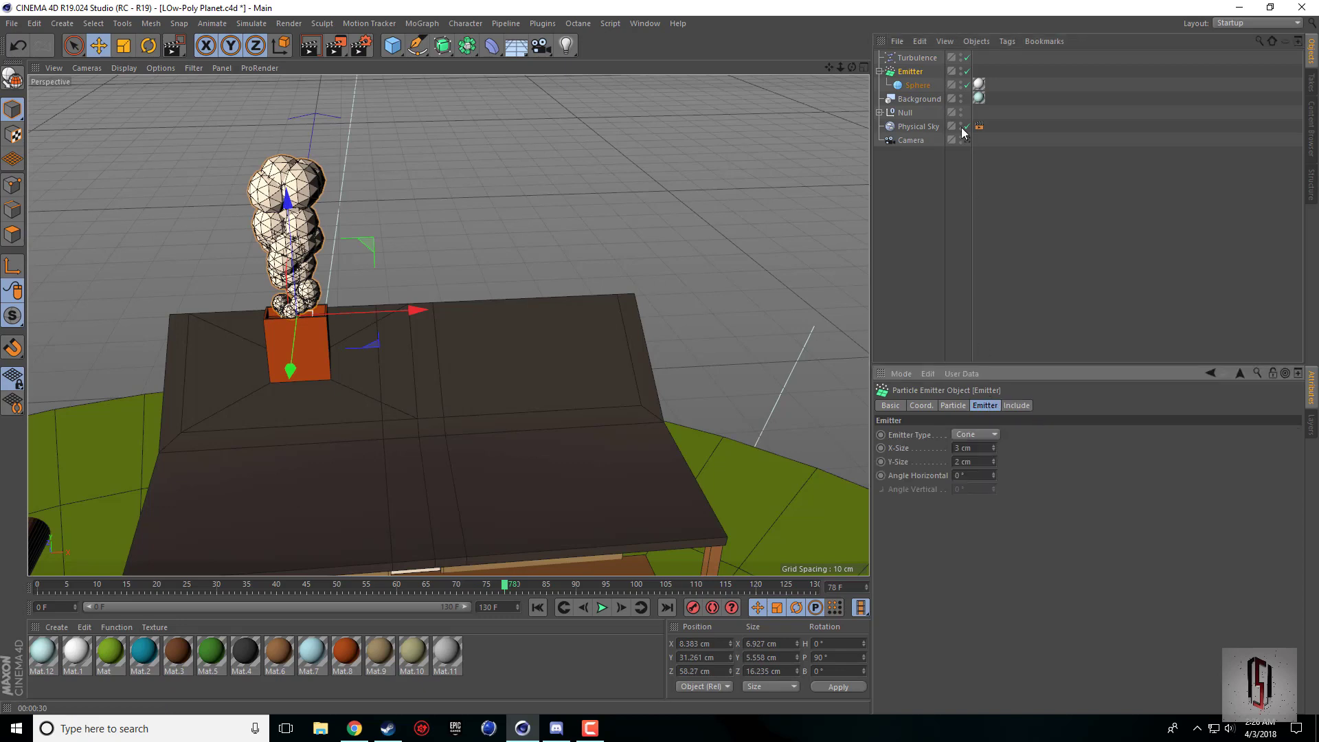
{"action": "left_click", "coordinate": [916, 57]}
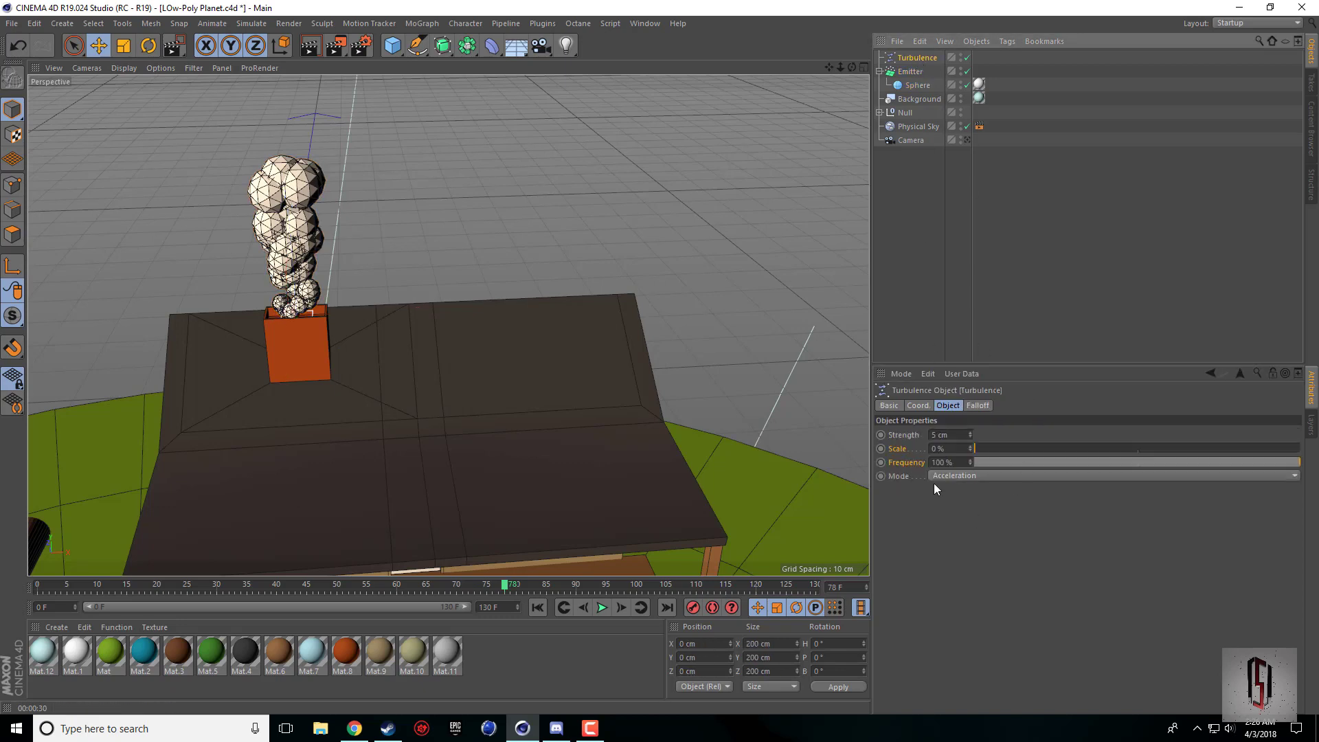
{"action": "left_click", "coordinate": [909, 72]}
{"action": "left_click", "coordinate": [600, 608]}
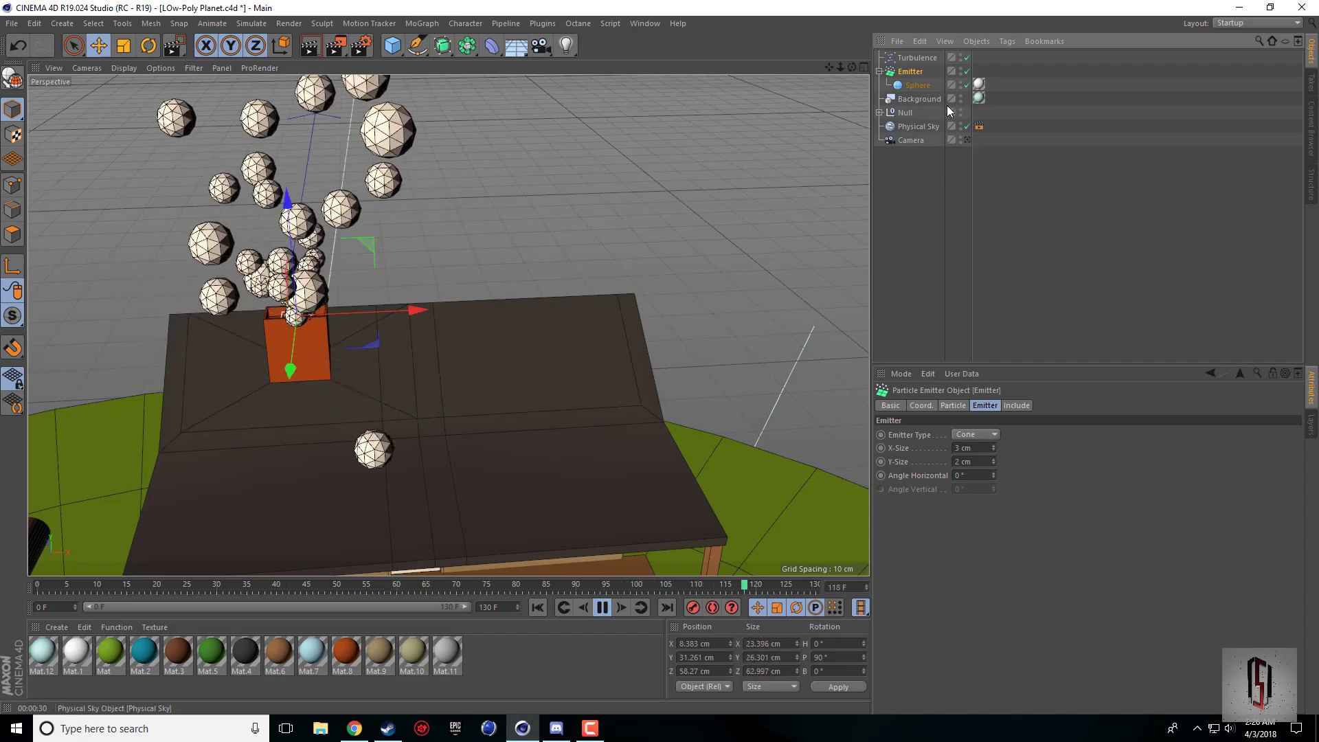
Set the Turbulence Strength to 0.5 cm and Scale to 32.56 %.
{"action": "left_click", "coordinate": [917, 57]}
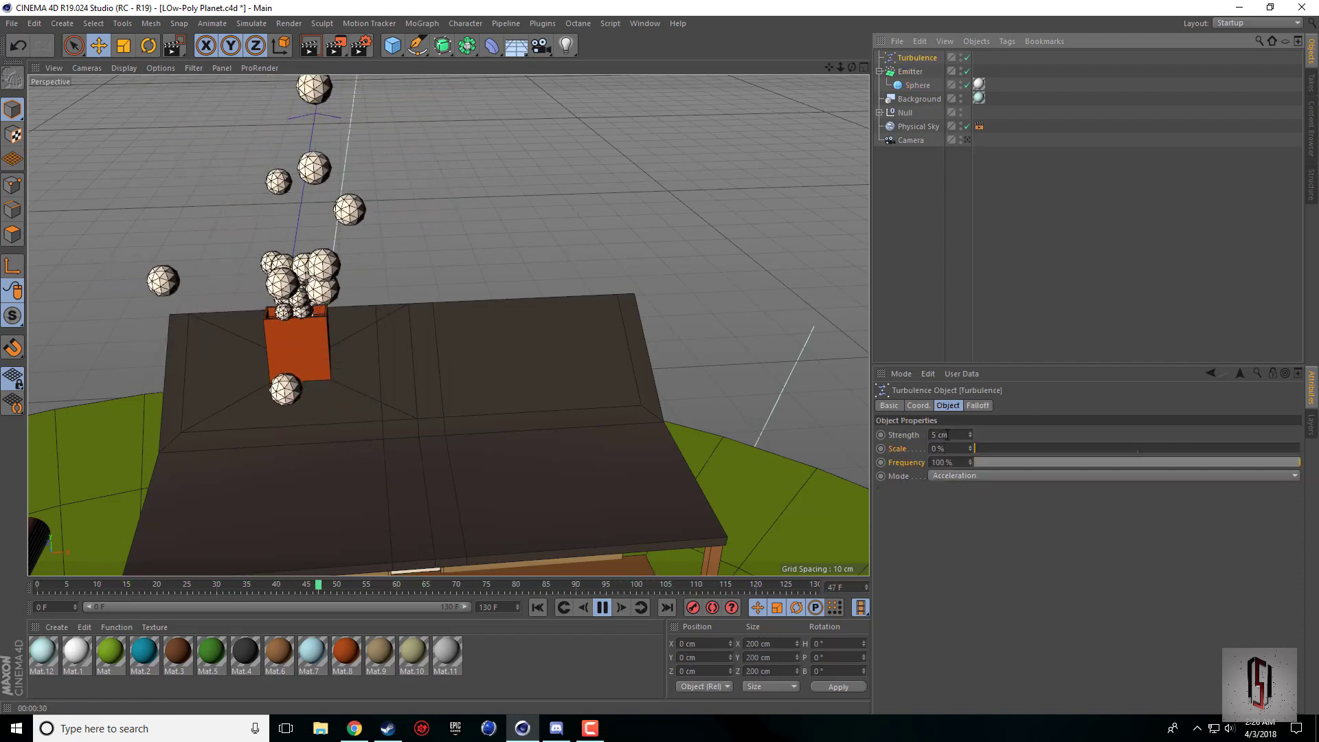
{"action": "left_click_drag", "start_coordinate": [970, 434], "coordinate": [853, 549]}
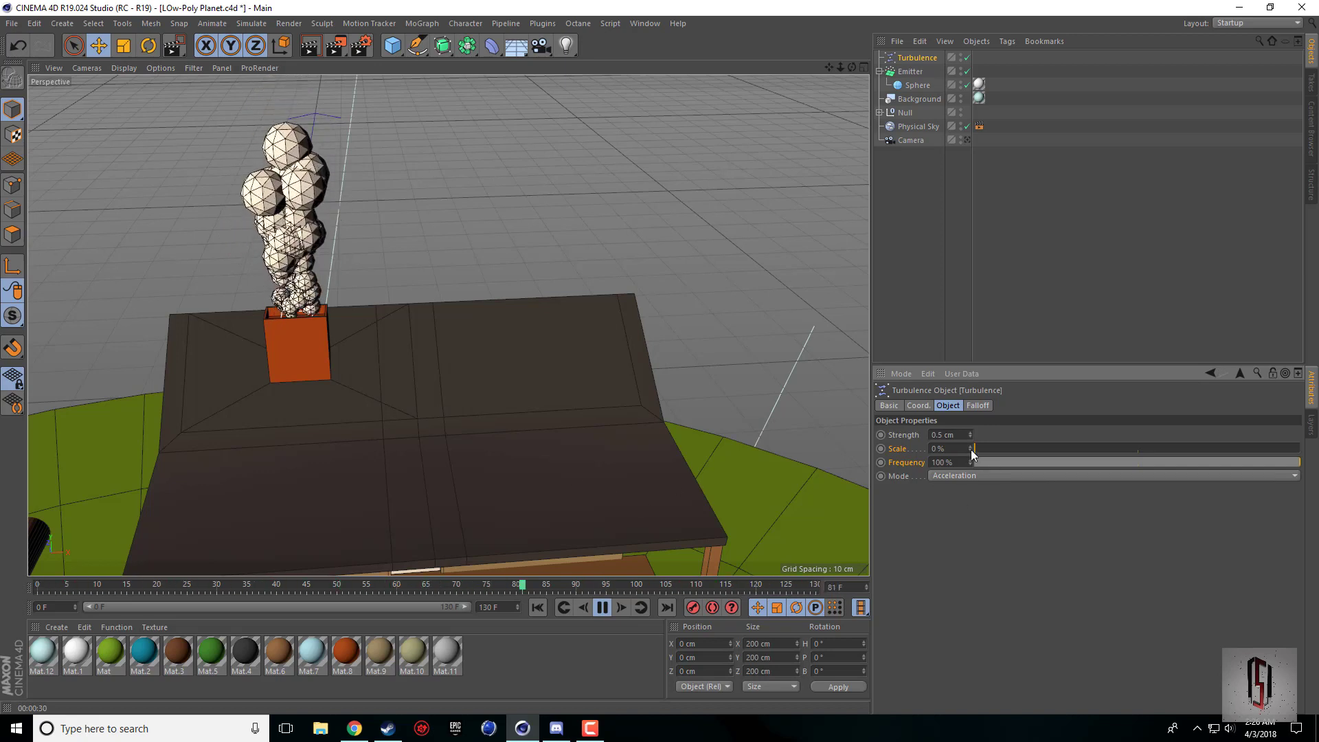
{"action": "left_click_drag", "start_coordinate": [971, 449], "coordinate": [987, 447]}
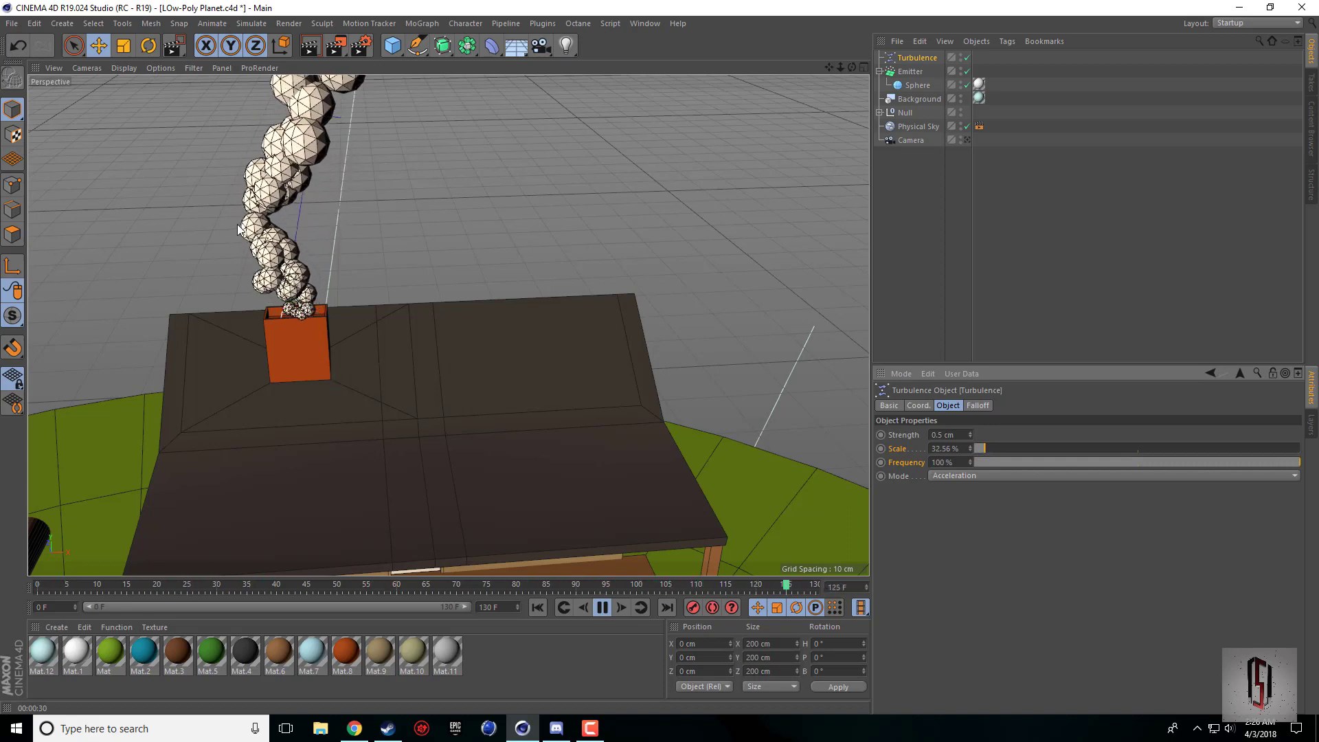
{"action": "scroll", "coordinate": [398, 231], "scroll_direction": "down", "scroll_amount": 5}
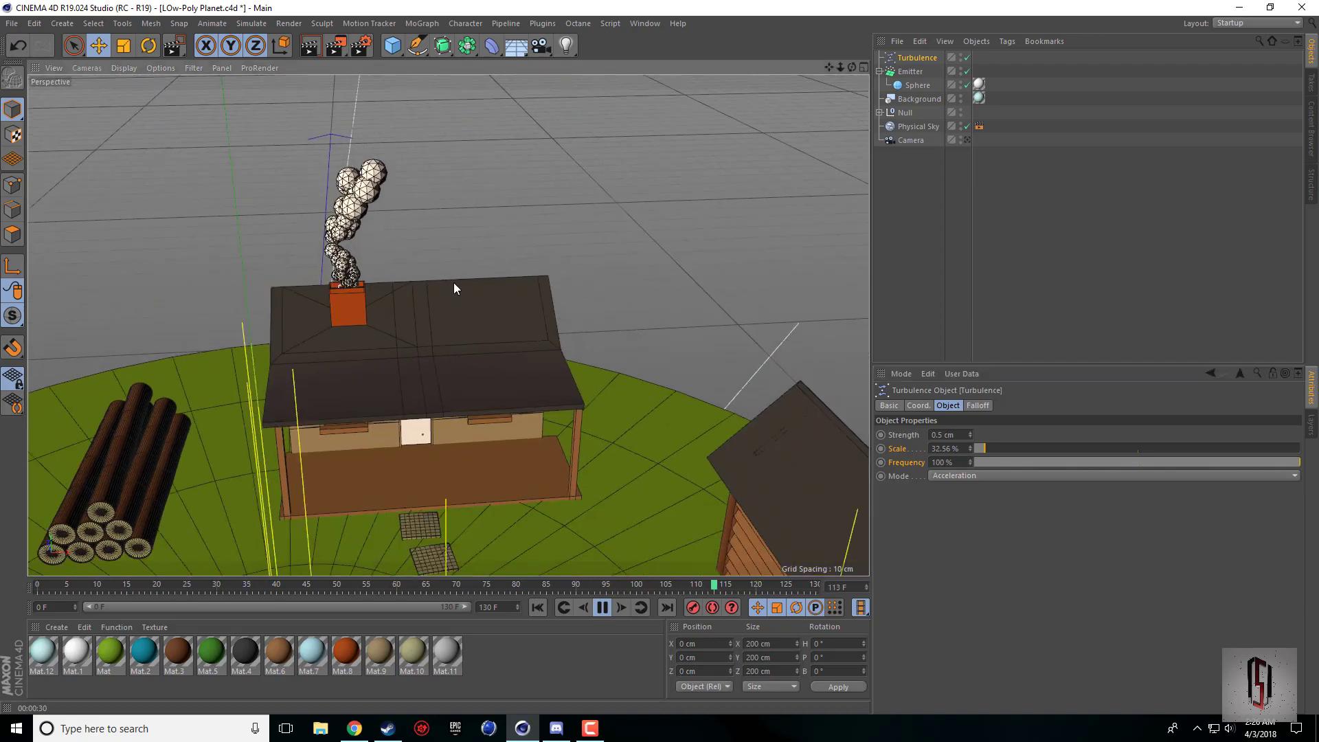
View through the scene Camera and render the whole floating island with the chimney smoke.
{"action": "left_click", "coordinate": [602, 608]}
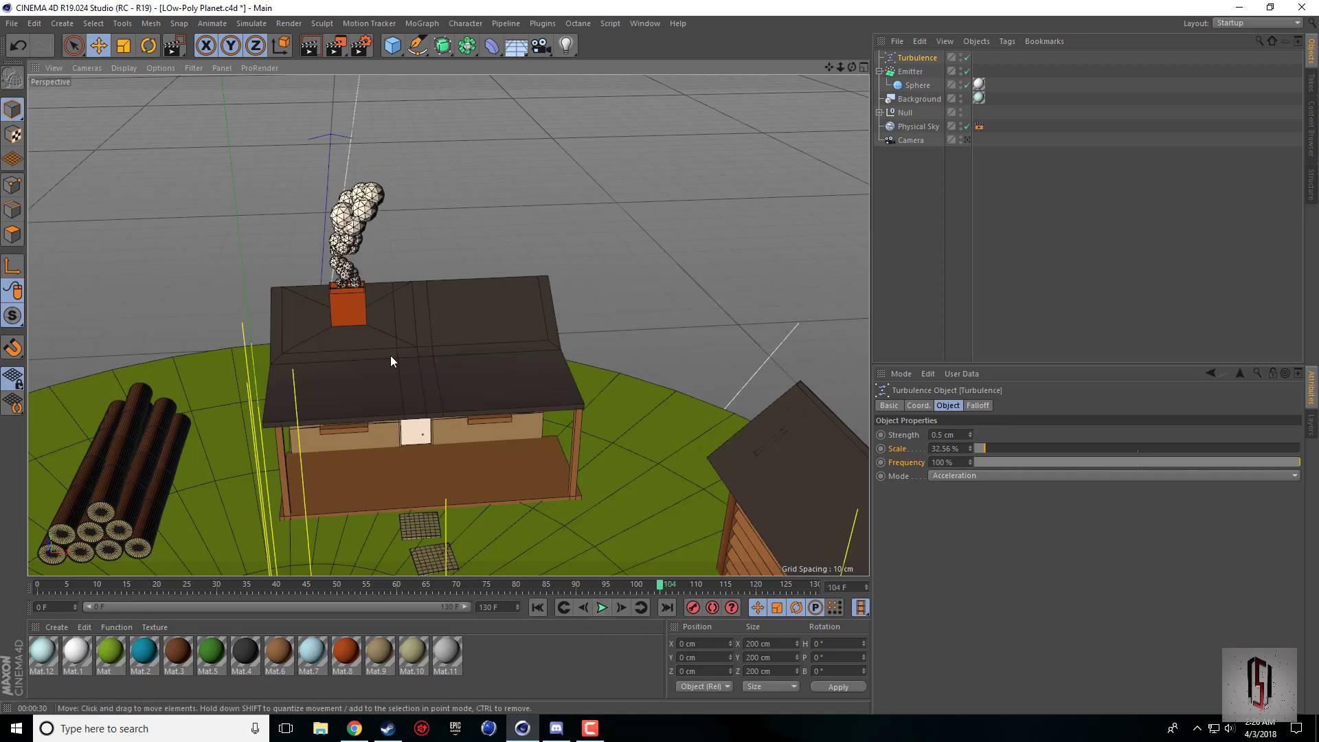
{"action": "middle_click", "coordinate": [371, 266]}
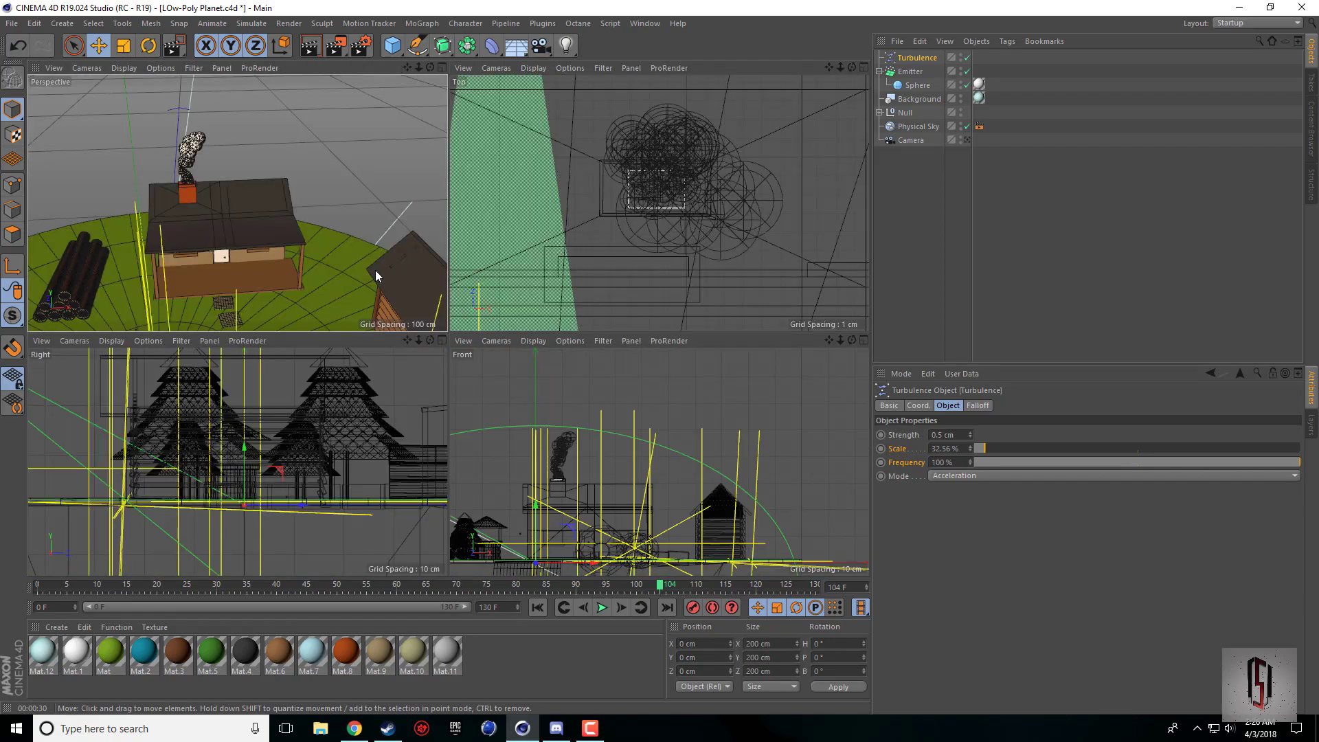
{"action": "middle_click", "coordinate": [386, 274]}
{"action": "left_click", "coordinate": [964, 140]}
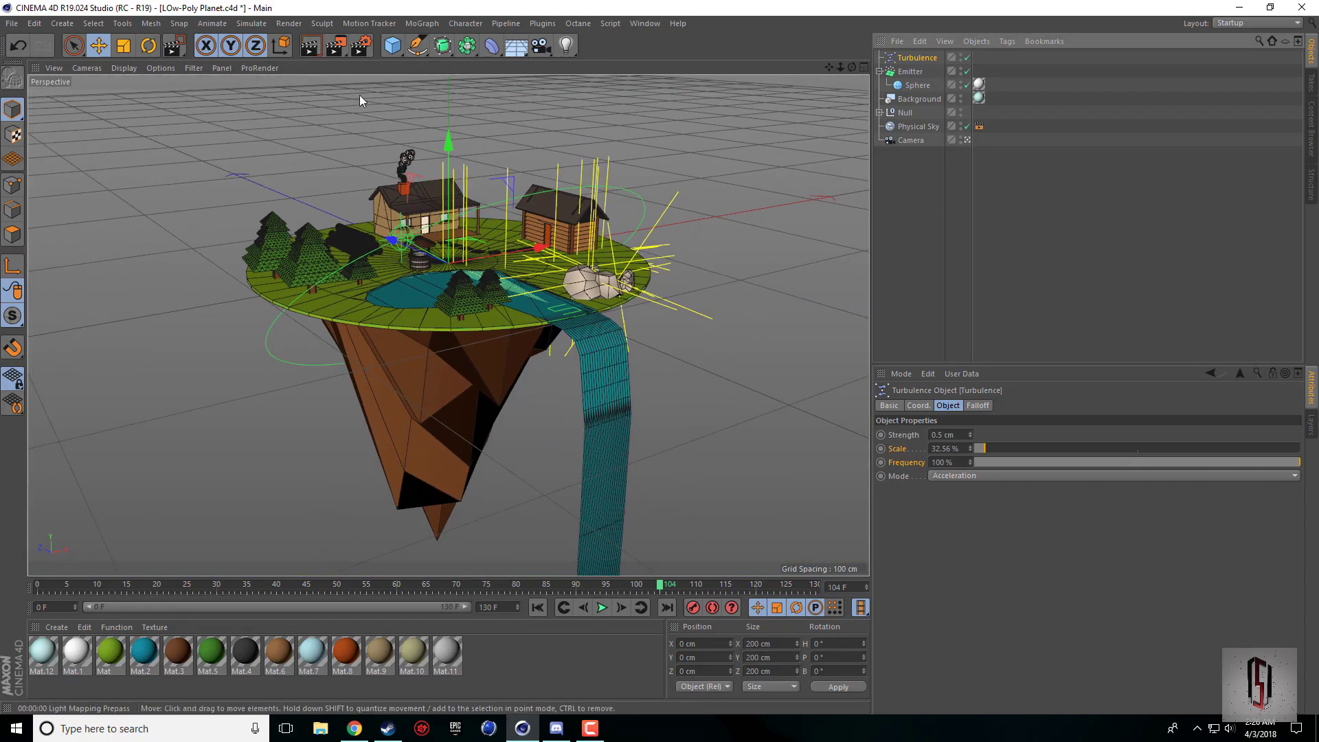
{"action": "left_click", "coordinate": [307, 53]}
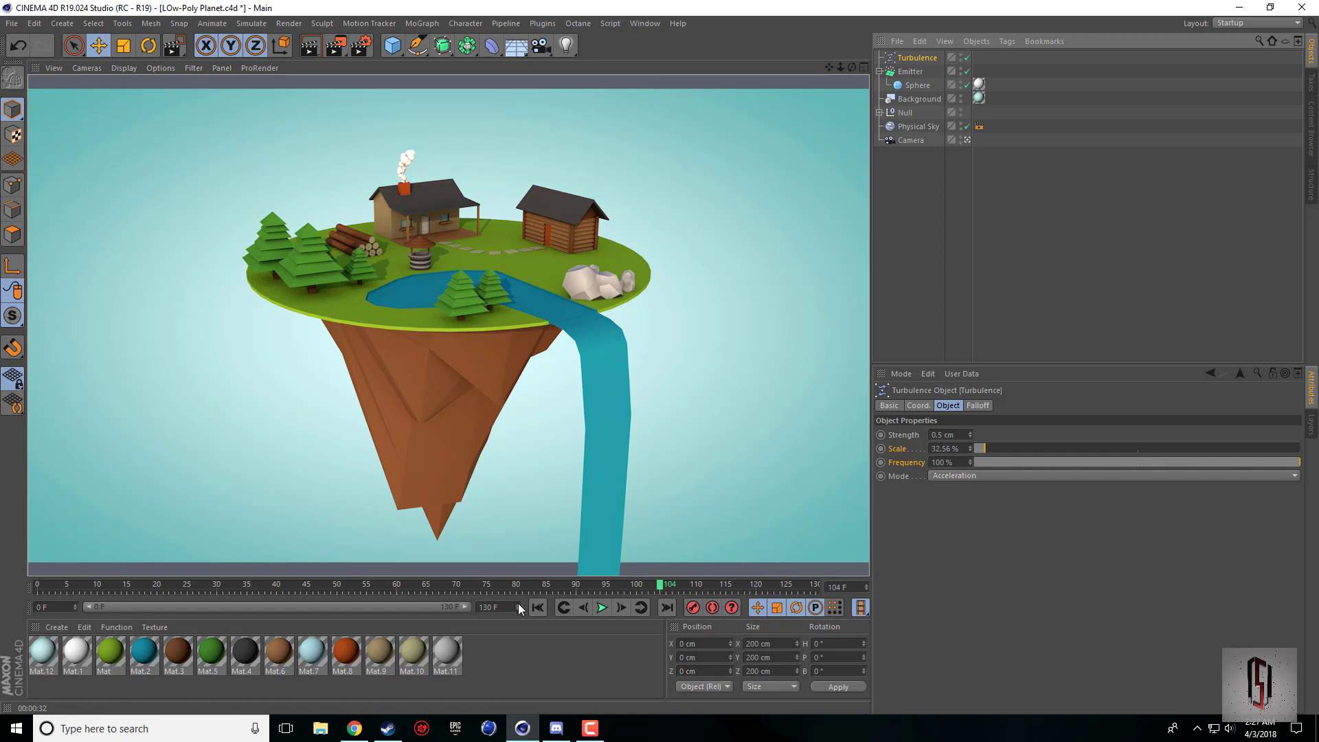
{"action": "mouse_move", "coordinate": [590, 730]}
{"action": "left_click", "coordinate": [589, 728]}
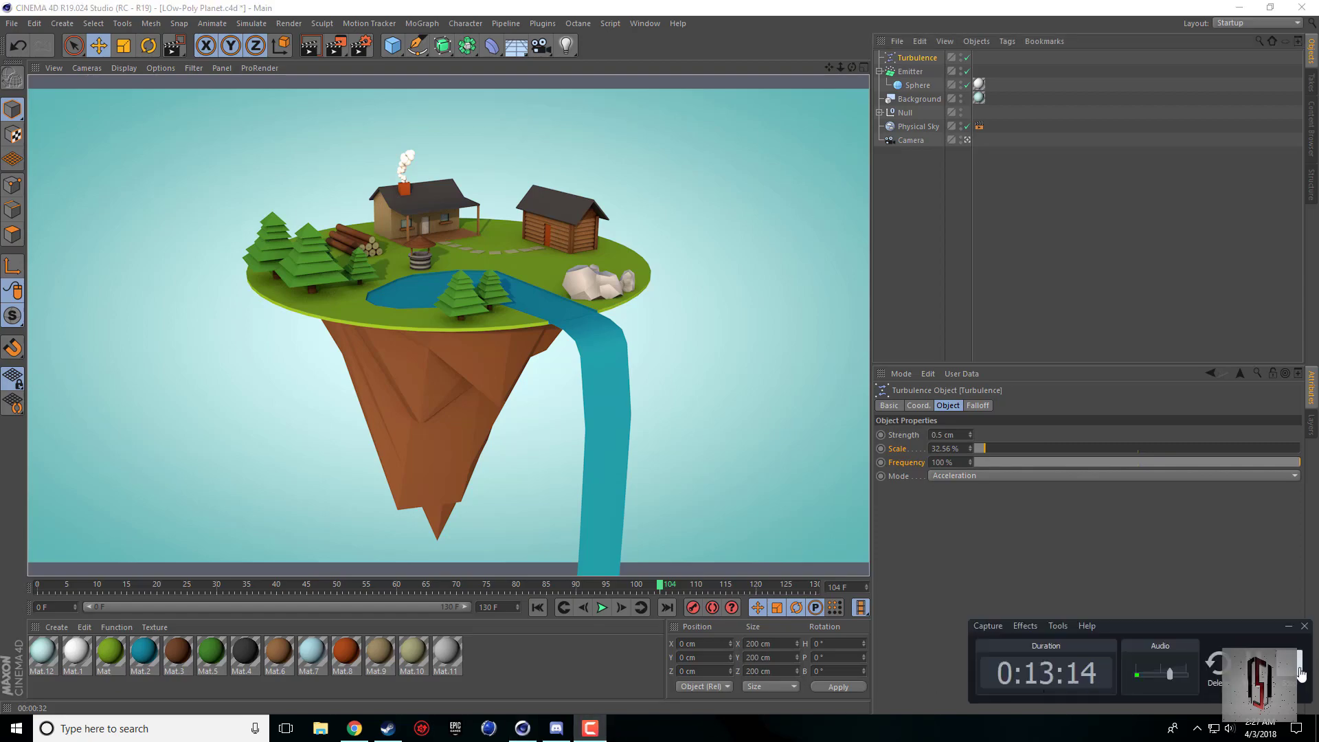